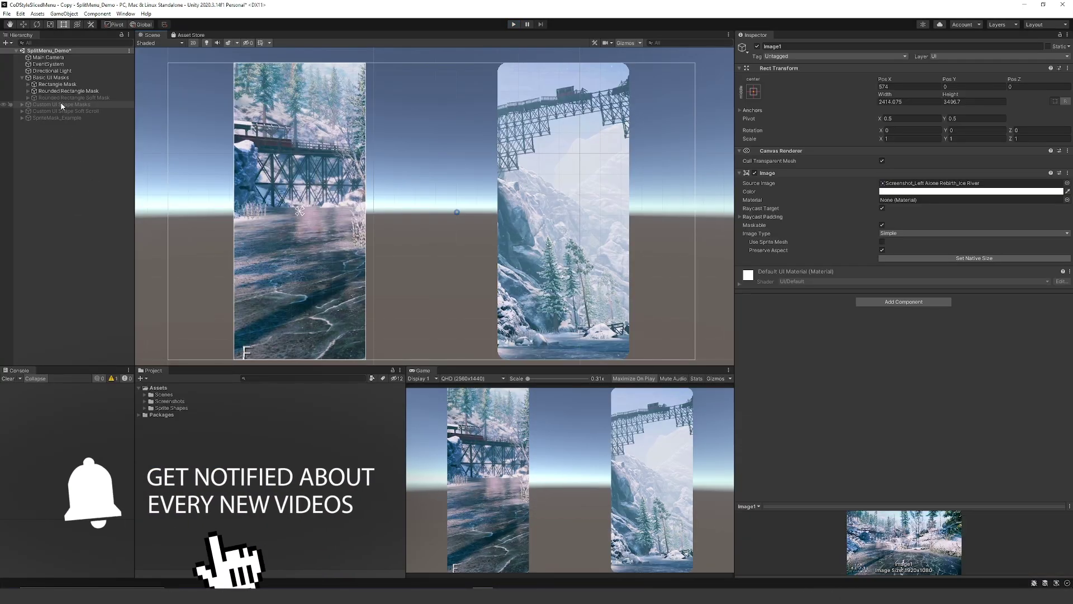
Enable the Rounded Rectangle Soft Mask panel and inspect the masked screenshot panels in maximised Scene view.
click(74, 97)
click(758, 46)
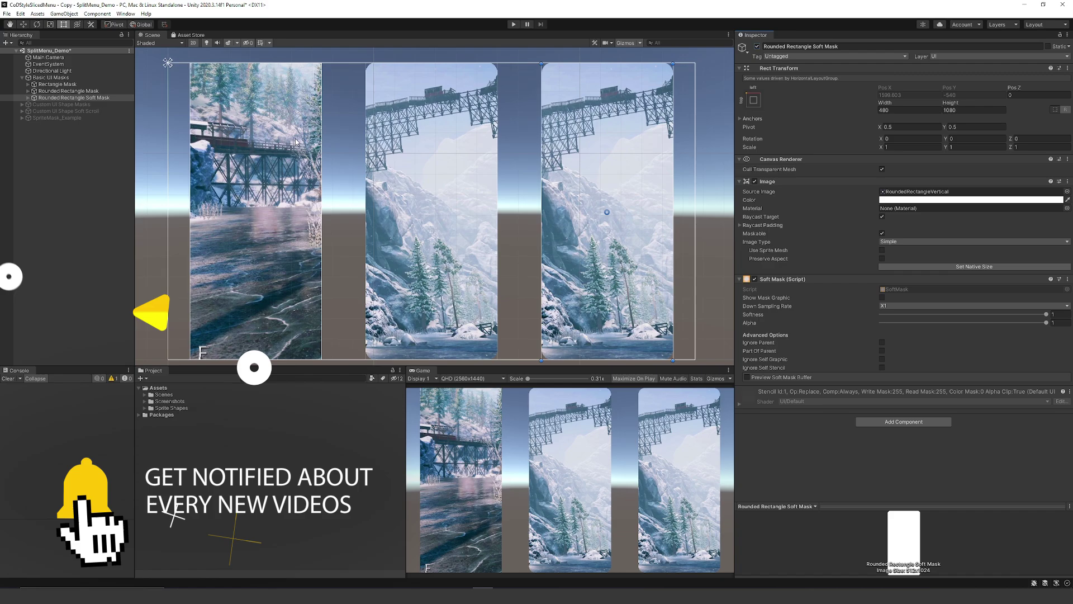
key(shift+space)
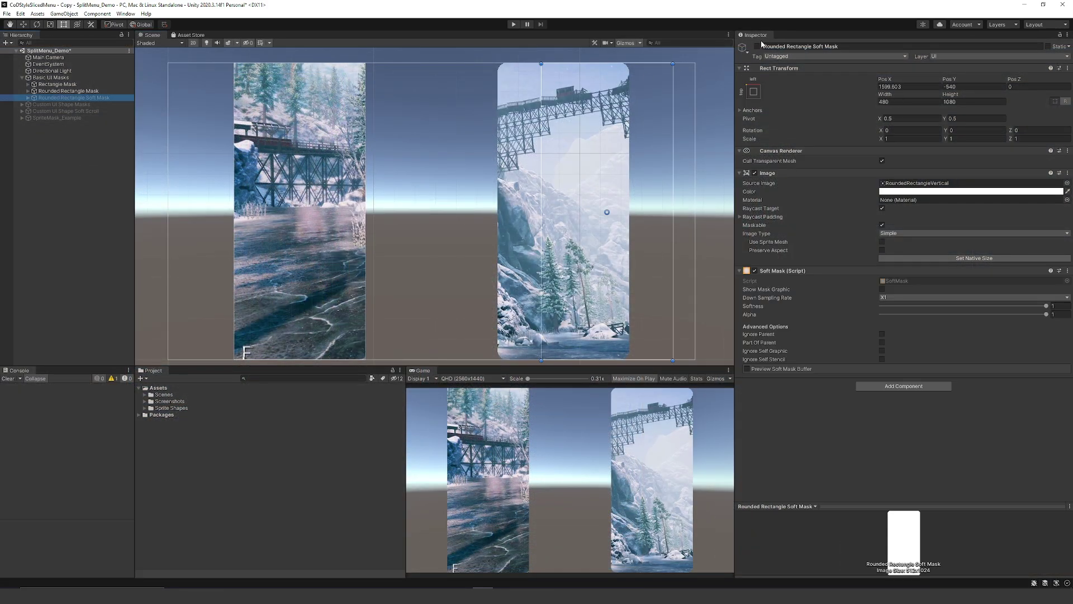
click(758, 47)
key(shift+space)
click(155, 193)
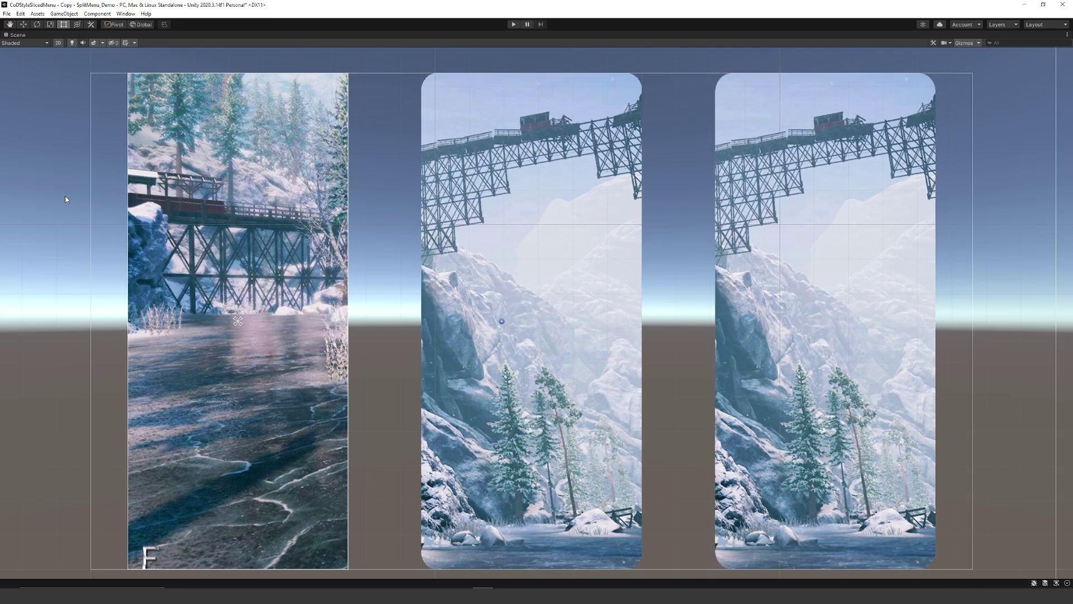
key(shift+space)
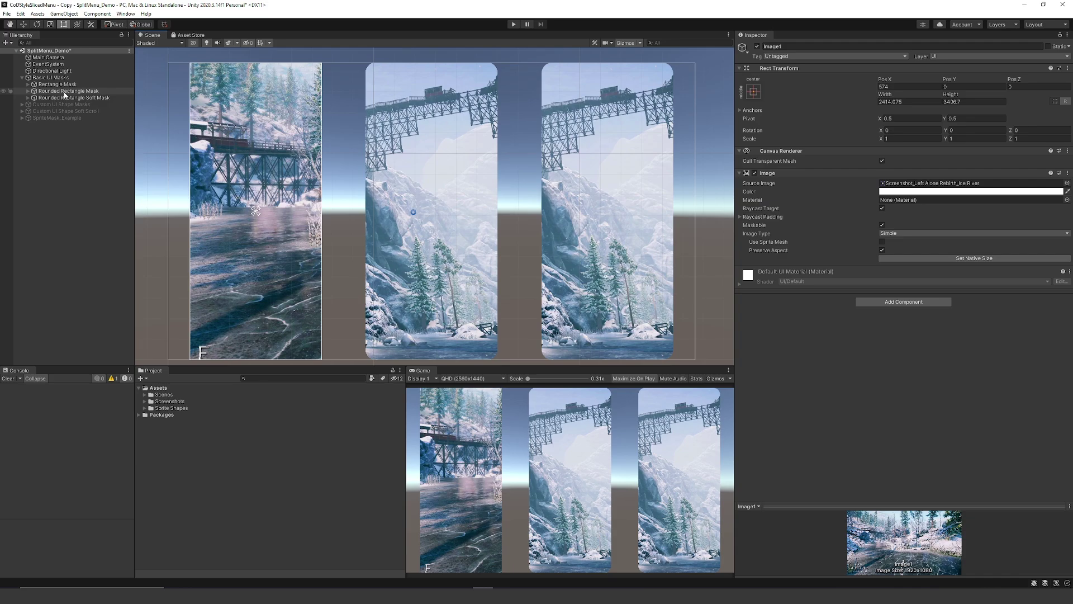
Hide the Basic UI Masks group and clear the selection in maximised Scene view.
click(757, 46)
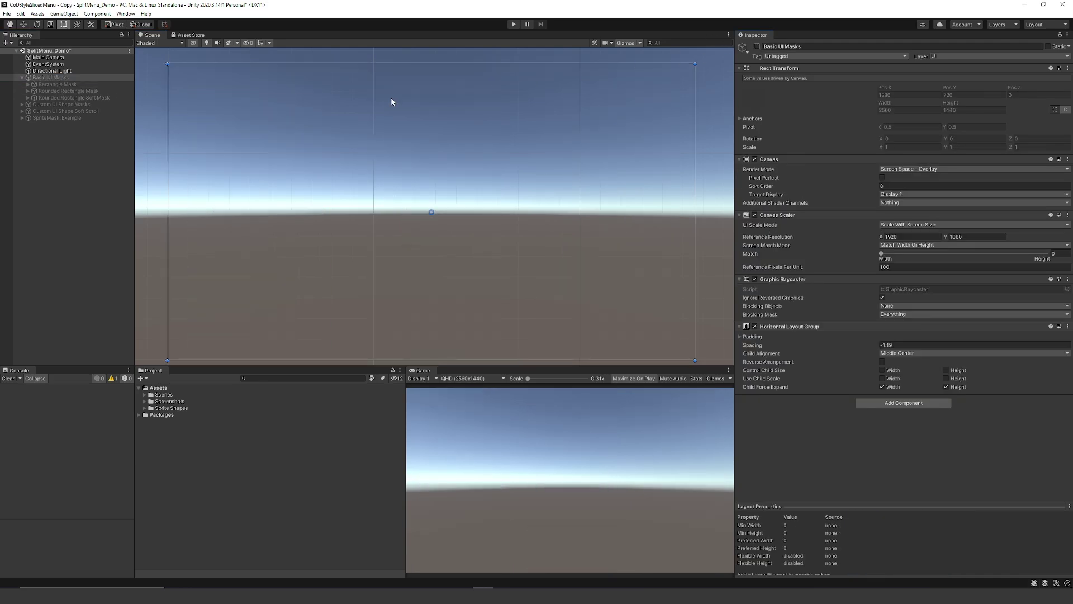
key(shift+space)
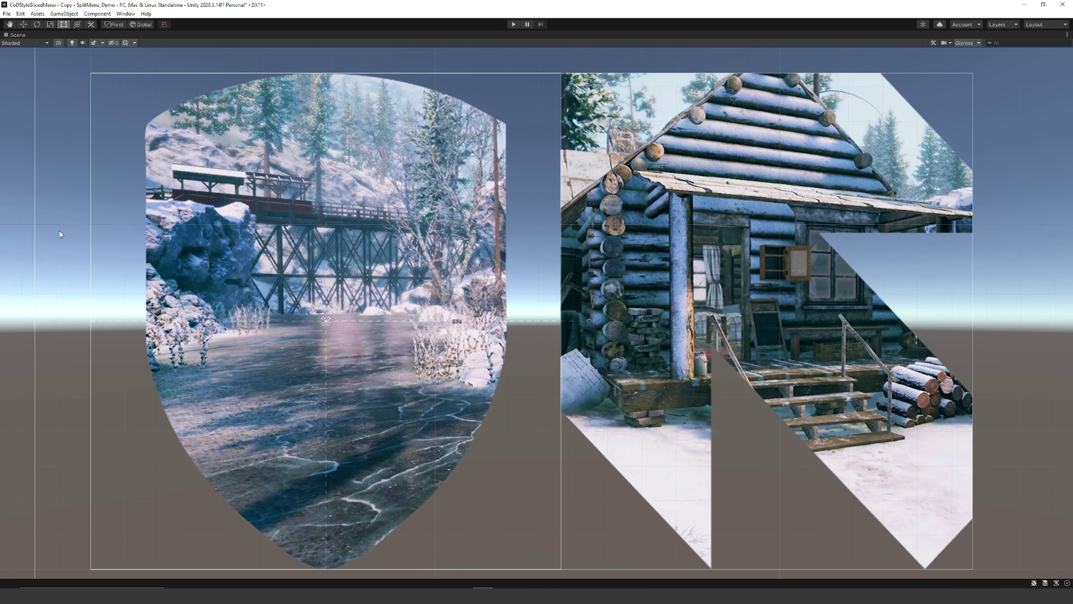
click(23, 231)
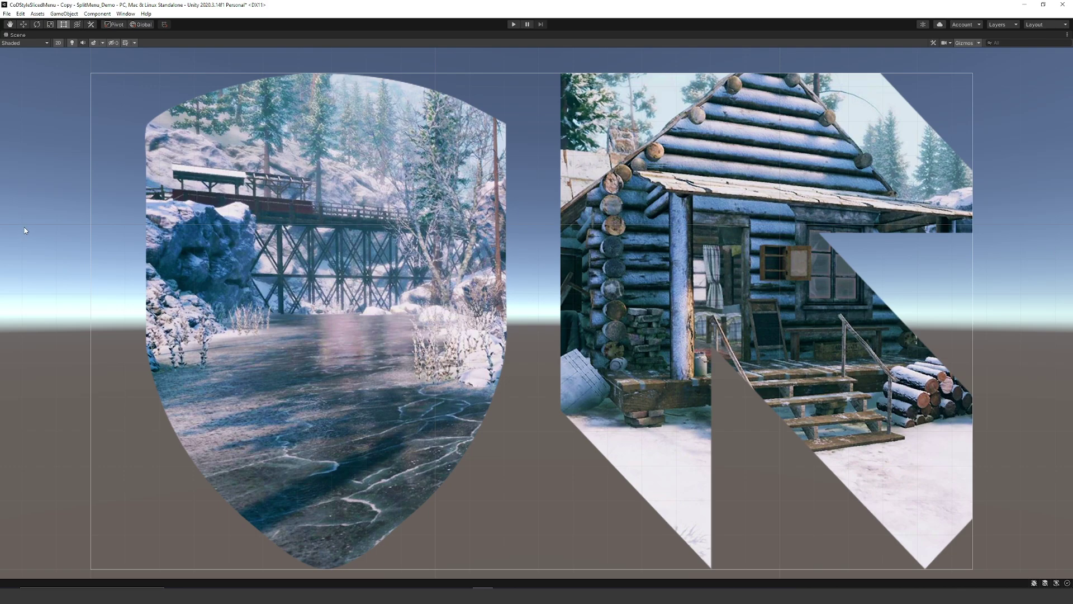
Play the scene, then check ScreenshotAbove's Mask Interaction options.
key(ctrl+p)
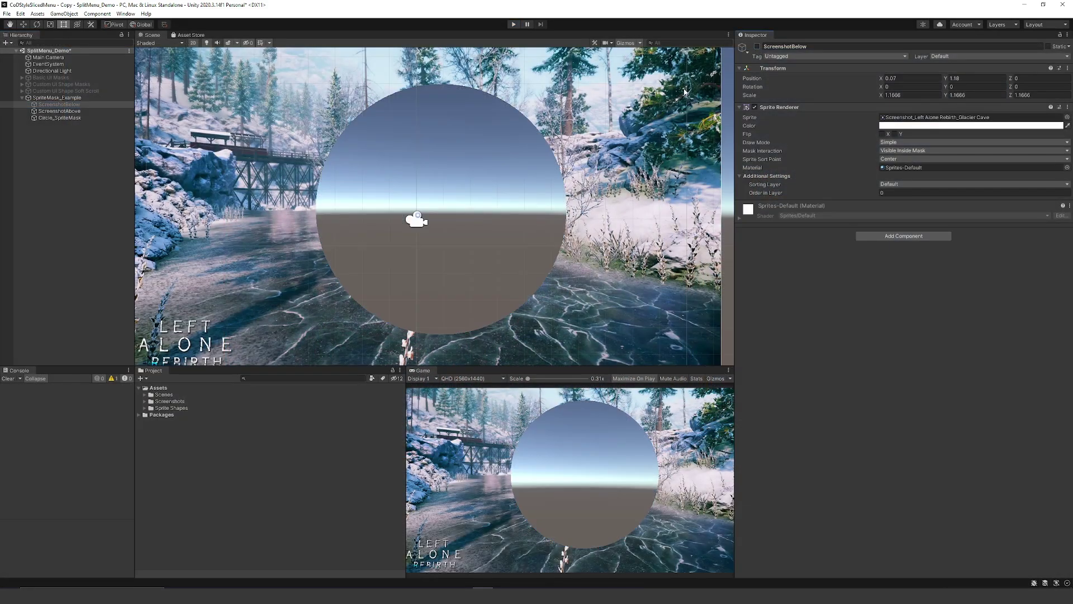
click(65, 111)
click(916, 151)
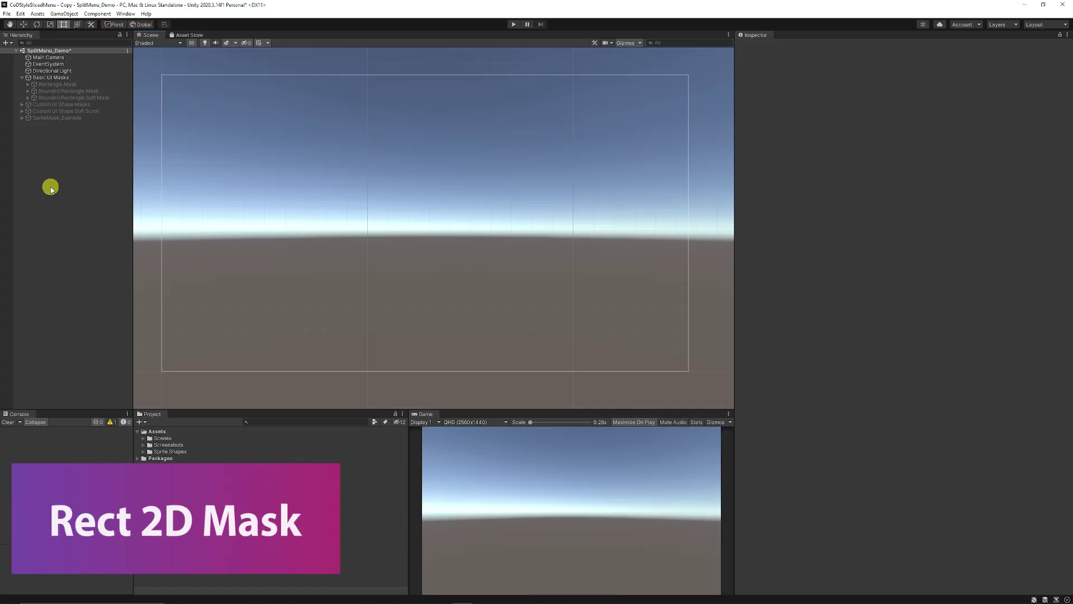
Add a new UI Image under the Basic UI Masks canvas.
right_click(50, 188)
click(89, 342)
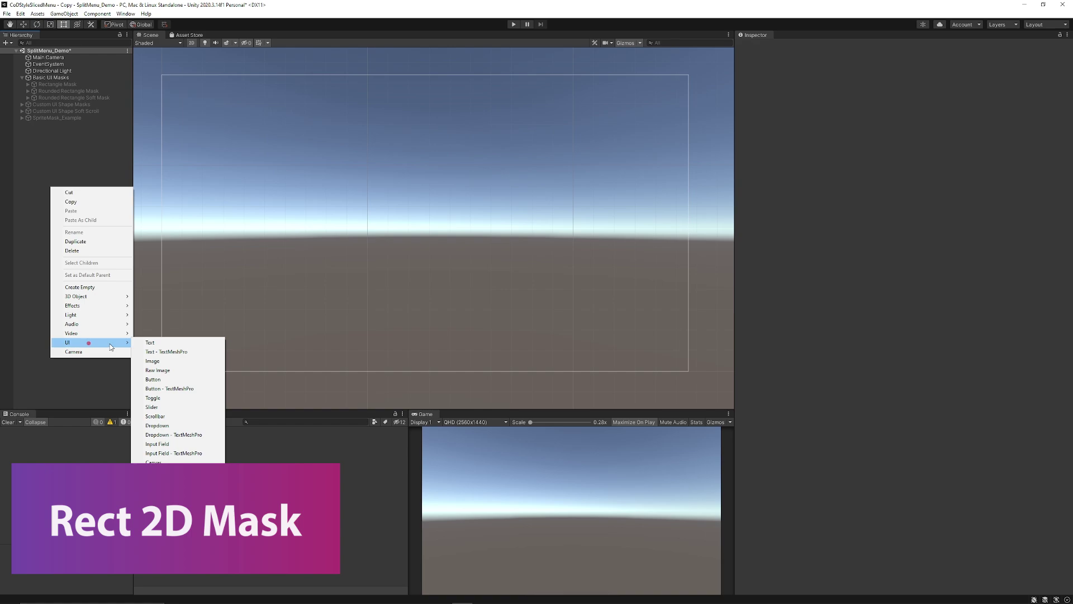
click(74, 117)
right_click(60, 77)
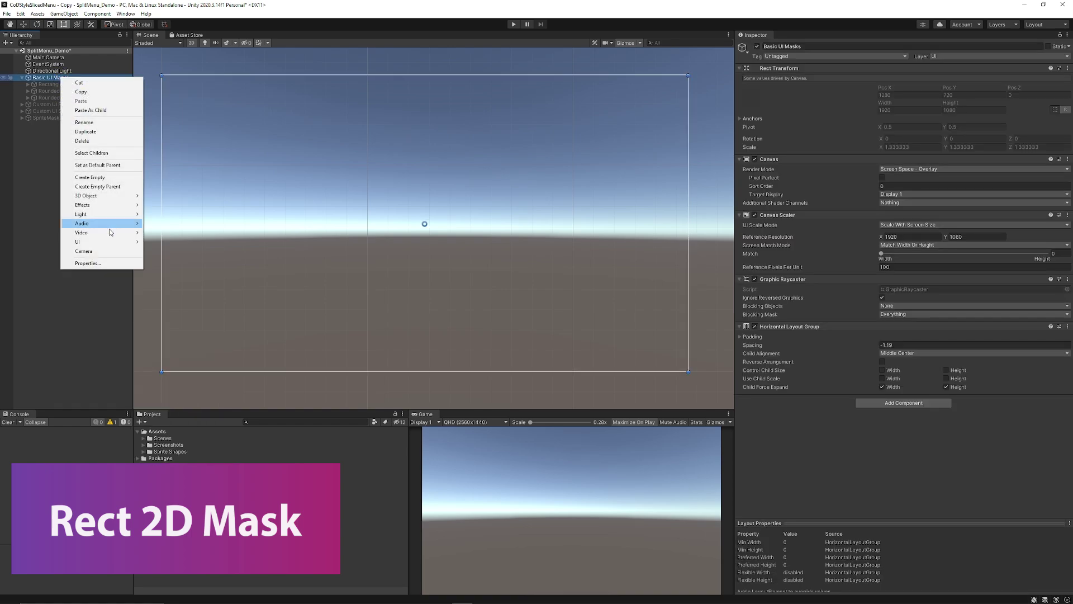
mouse_move(106, 242)
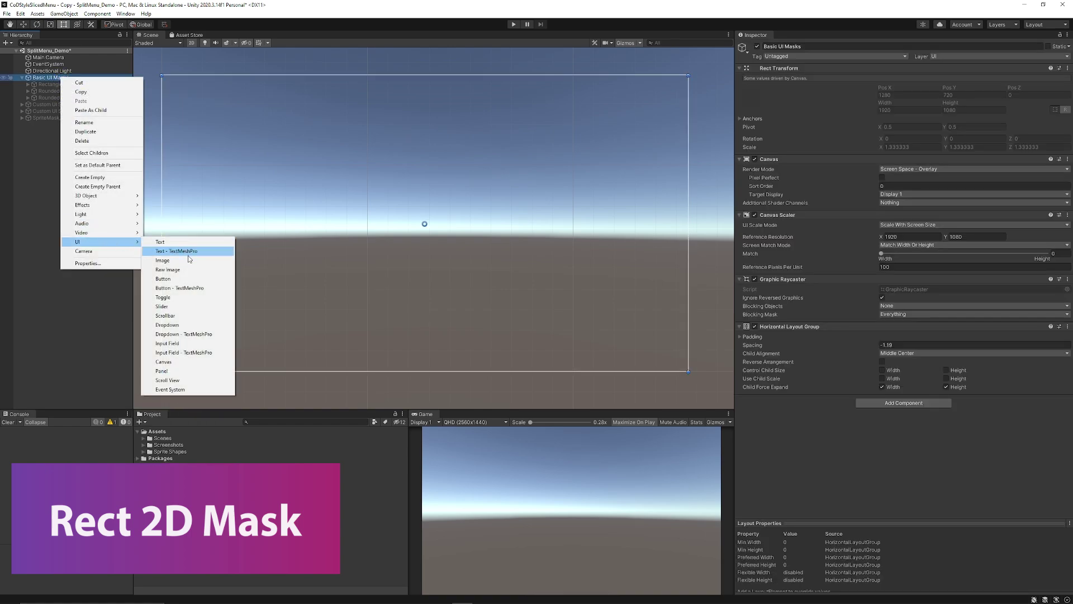
click(162, 260)
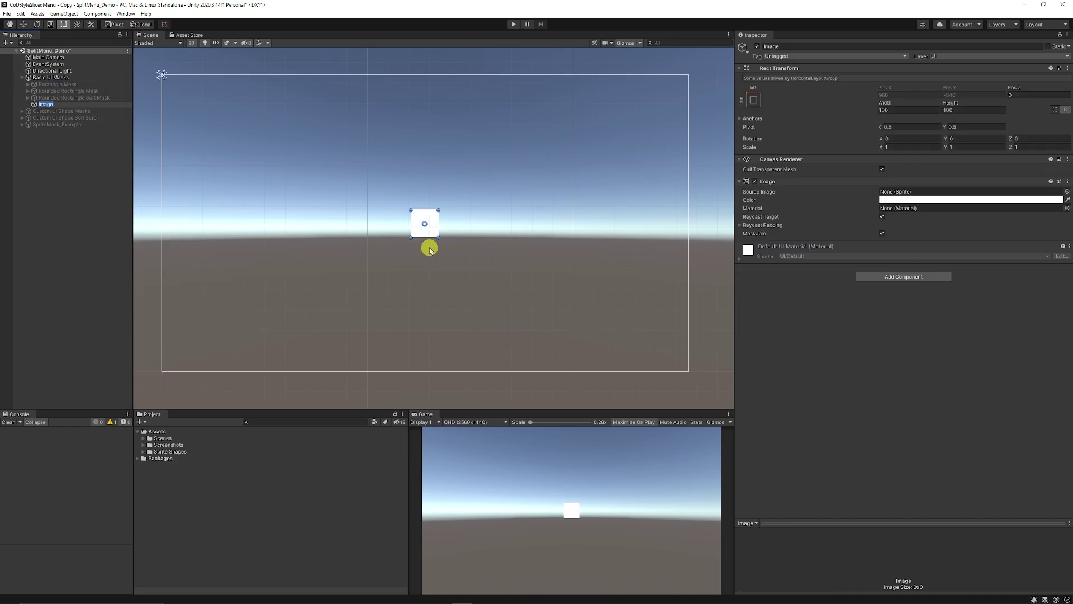
Resize the image into a full-height panel about 434 wide near the left.
alt+drag(428, 239, 435, 498)
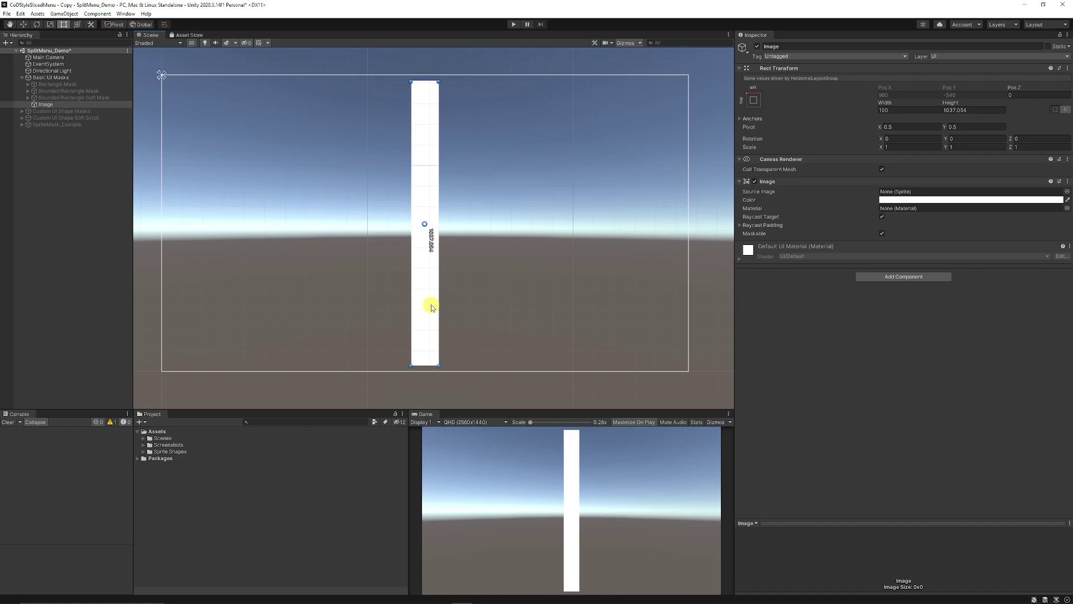
drag(431, 307, 232, 264)
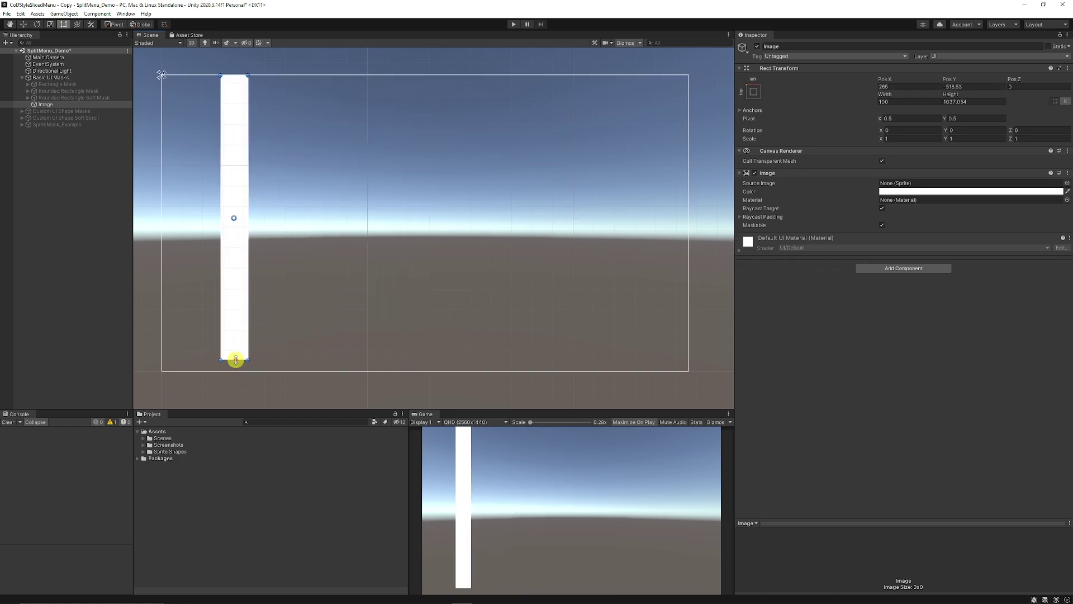
drag(236, 359, 235, 370)
mouse_move(250, 297)
mouse_down()
mouse_move(341, 297)
mouse_move(249, 310)
mouse_up()
Add a child UI Image inside the panel named BackgroundImage.
right_click(42, 104)
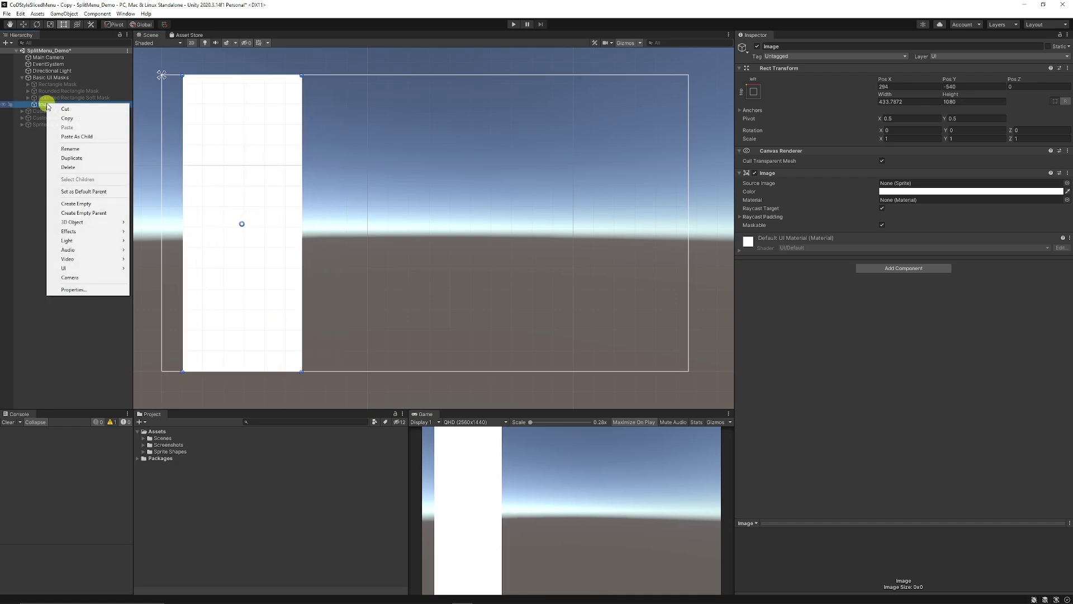
mouse_move(89, 268)
click(160, 286)
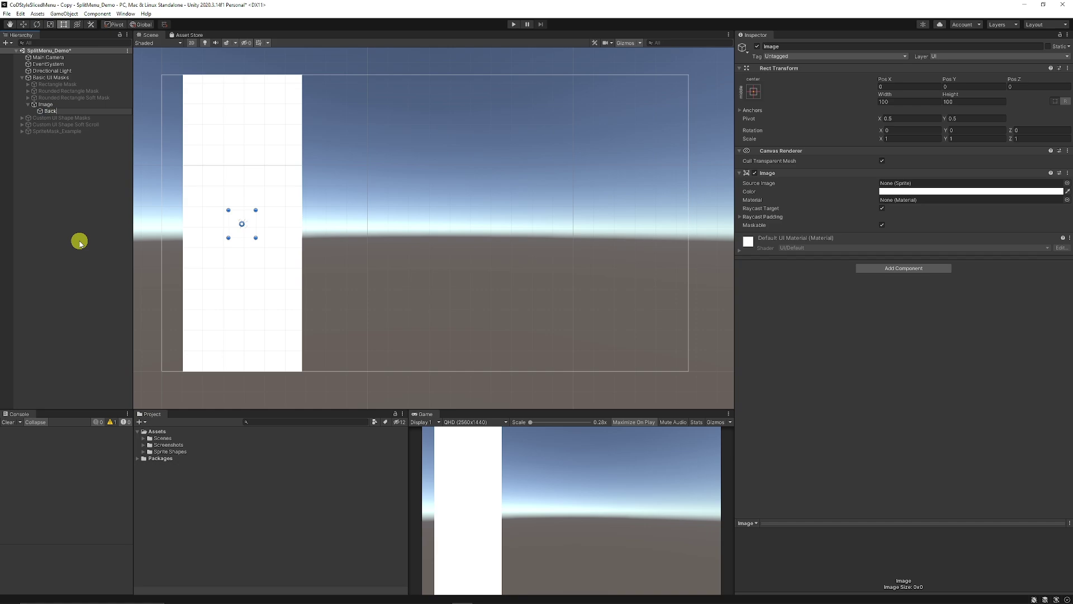
text(BackgroundImage)
key(Return)
Apply the stretch-stretch anchor preset so BackgroundImage fills its parent.
click(754, 91)
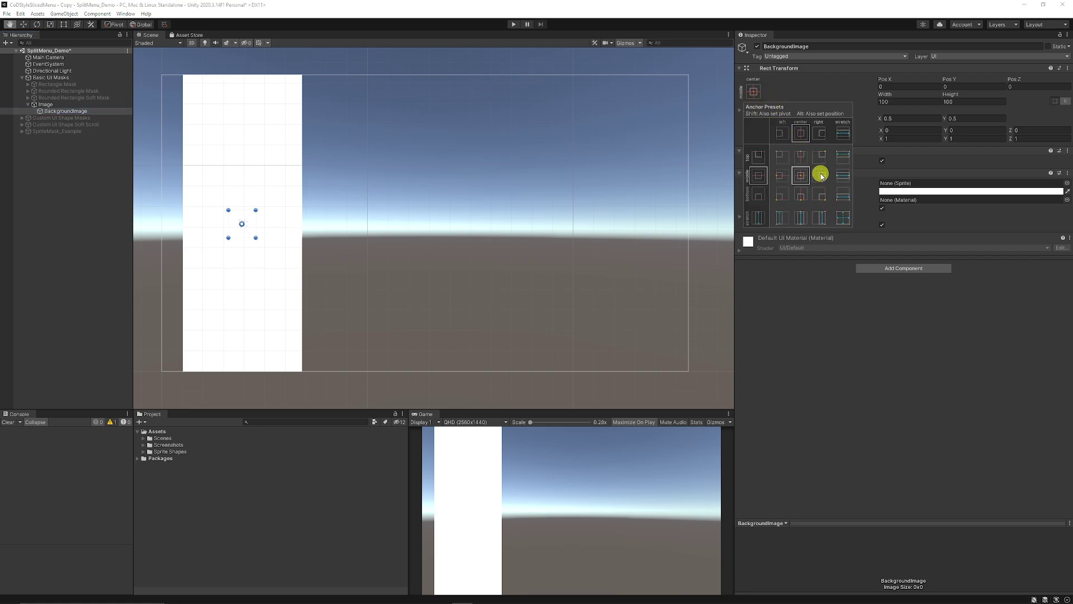
click(843, 219)
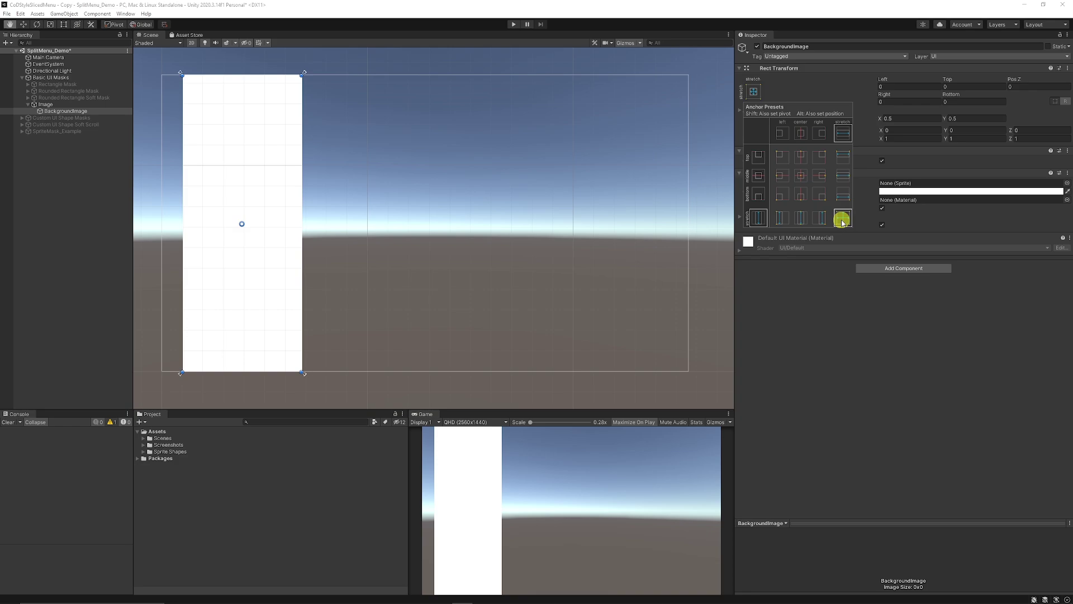
click(241, 110)
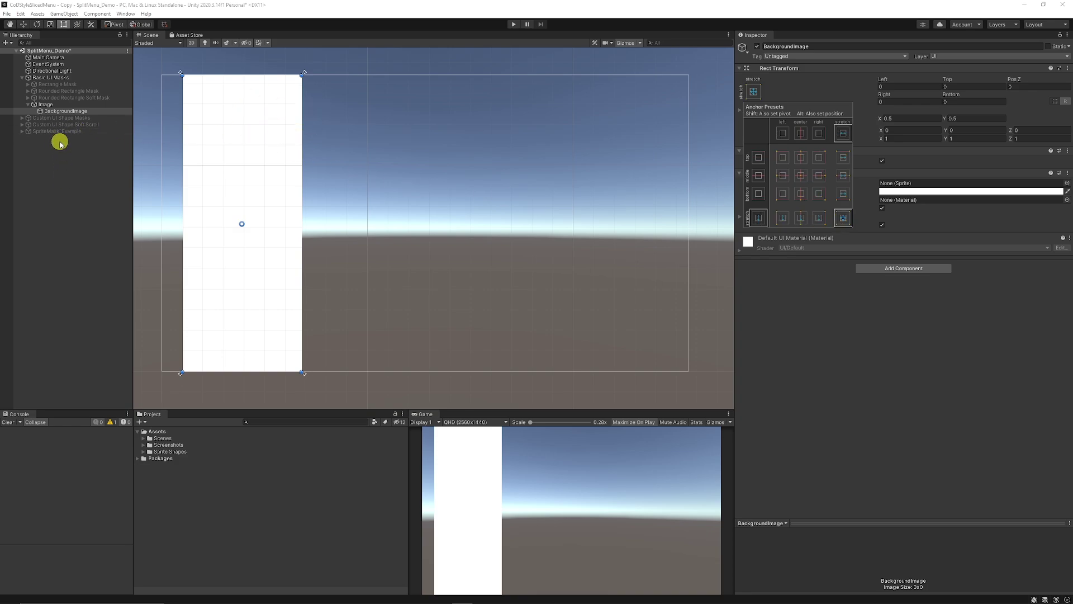
Set BackgroundImage's source to Screenshot_Left Alone Rebirth_Bridge with Preserve Aspect ticked.
click(145, 445)
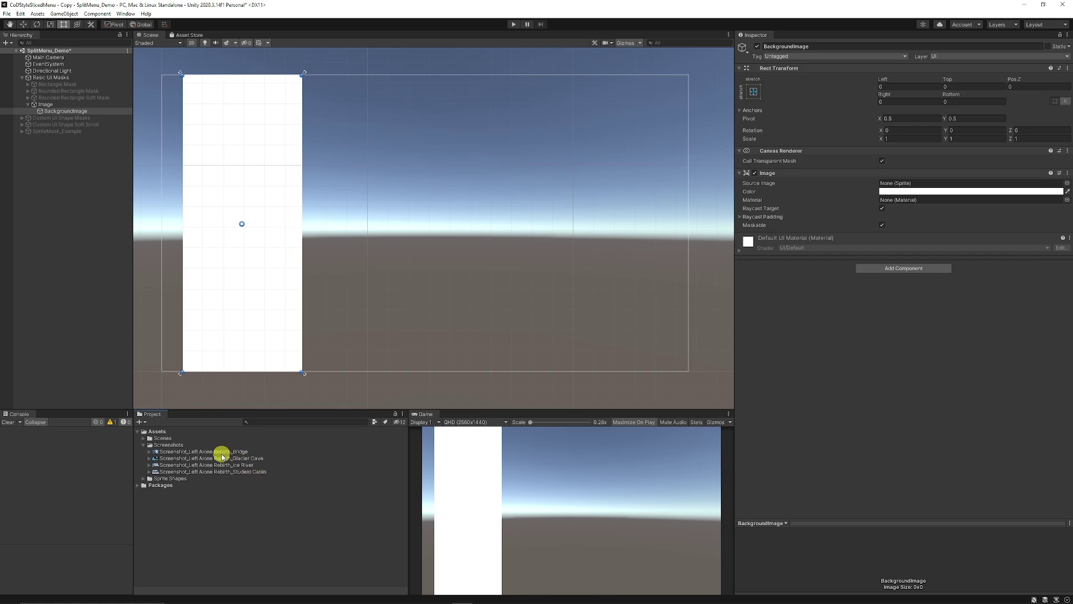
drag(221, 453, 921, 183)
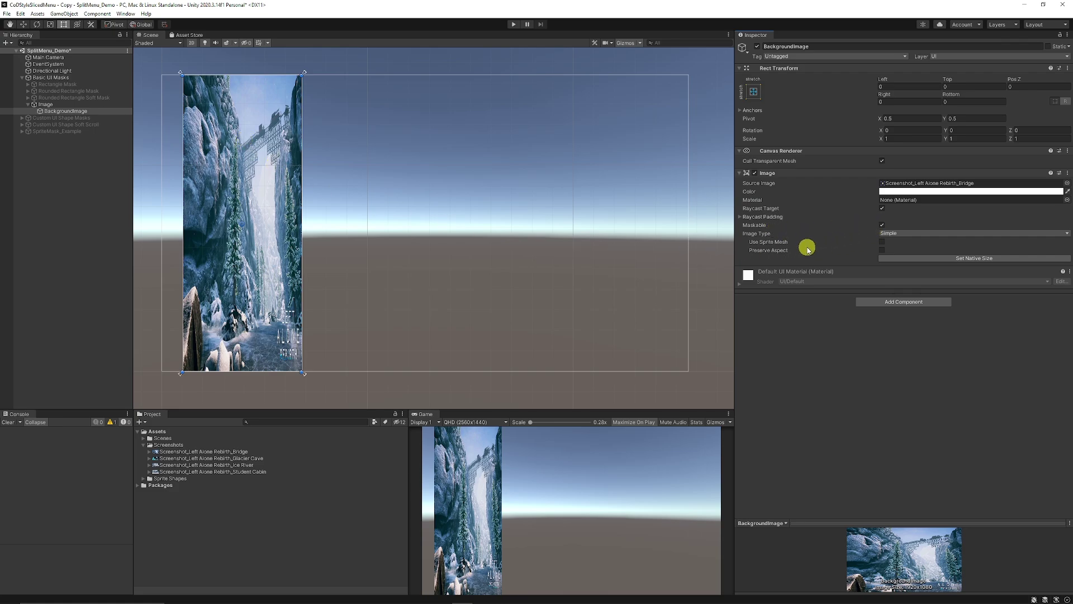
click(882, 250)
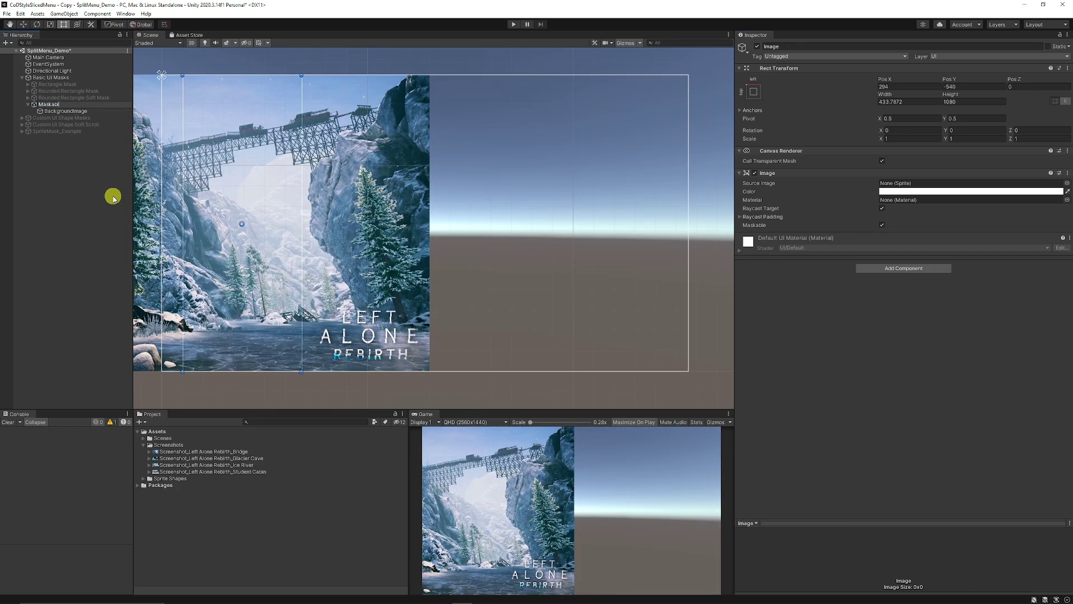
Rename the panel MaskableImage and add a Rect Mask 2D component.
text(MaskableImage)
key(Return)
click(913, 269)
text(re)
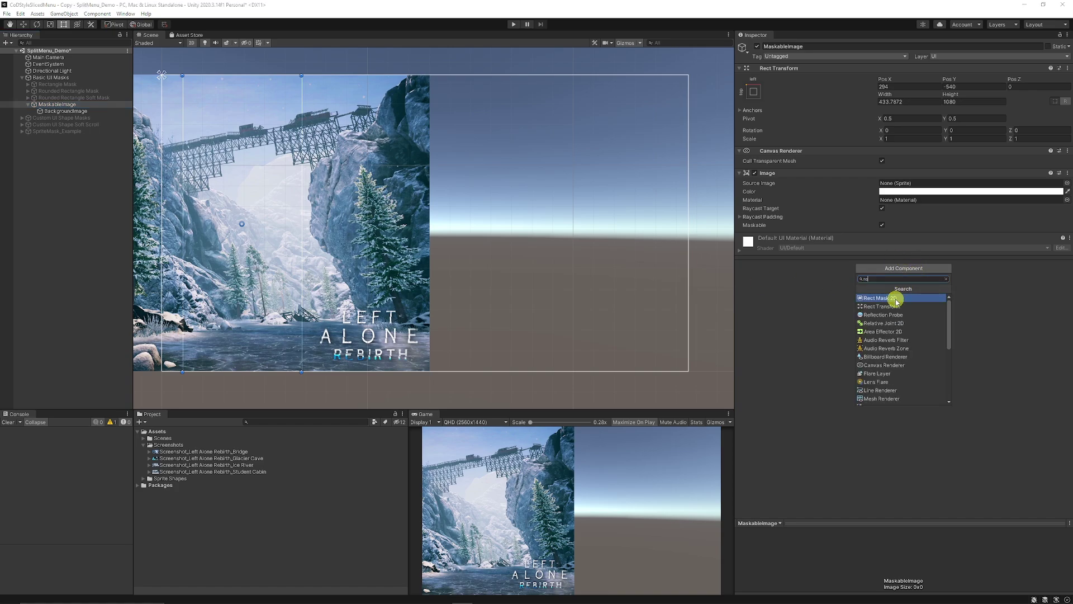
click(896, 299)
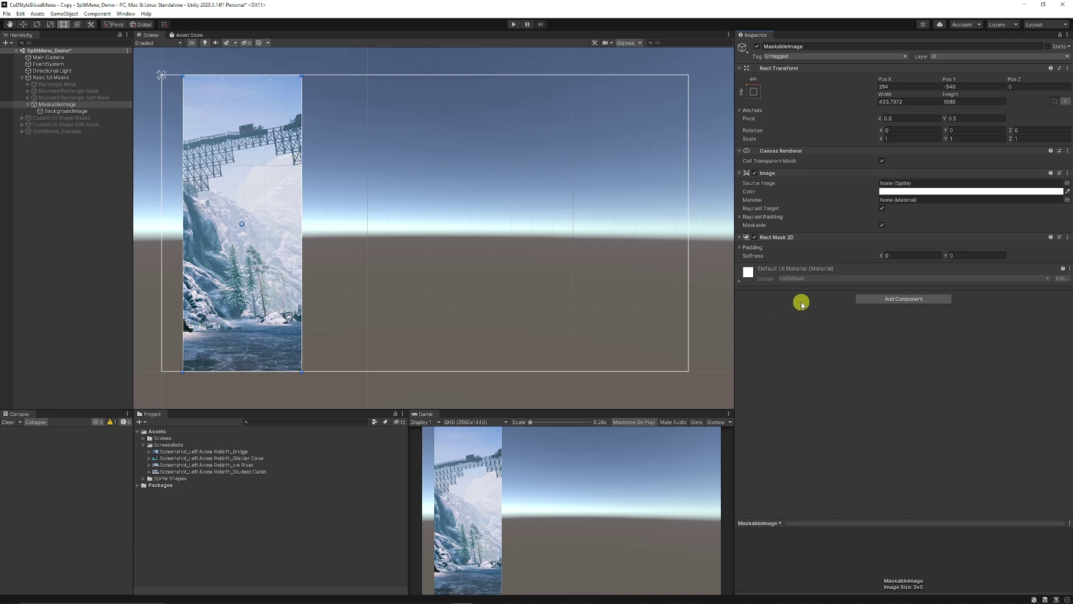
Reposition the masked panel, then collapse MaskableImage and clear the selection.
drag(255, 166, 309, 172)
click(66, 111)
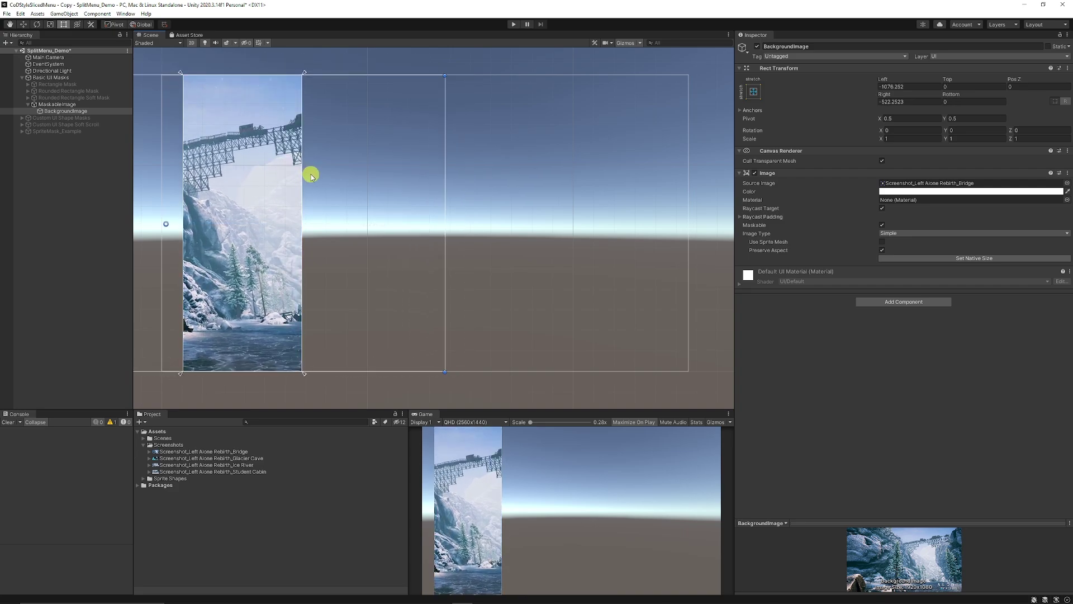
click(34, 105)
click(29, 105)
click(89, 170)
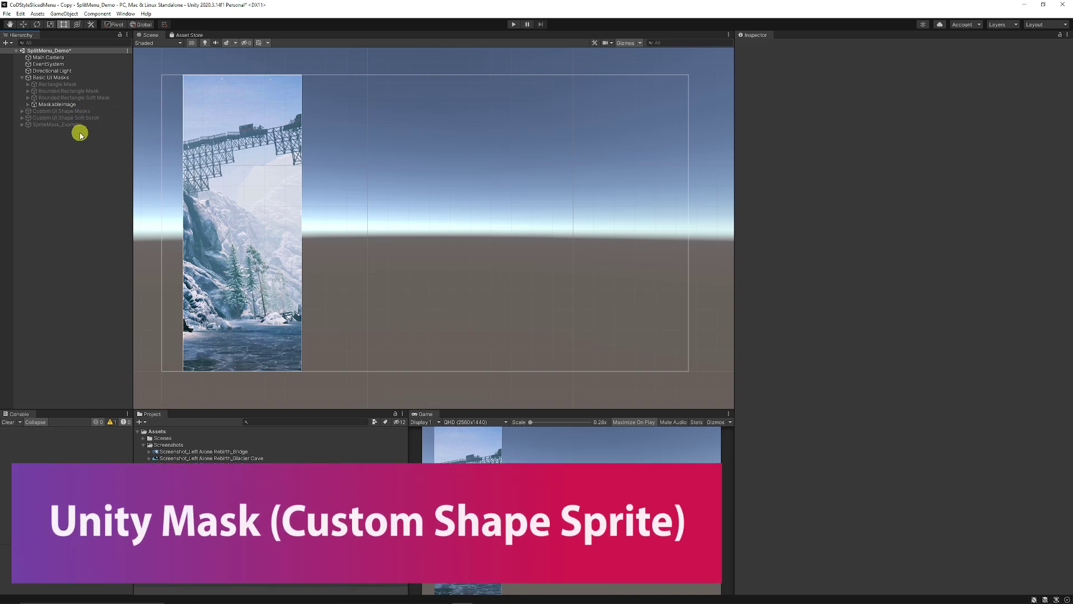
Duplicate MaskableImage, place the copy to the right, and rename it MaskableImage_Rounded.
key(ctrl+z)
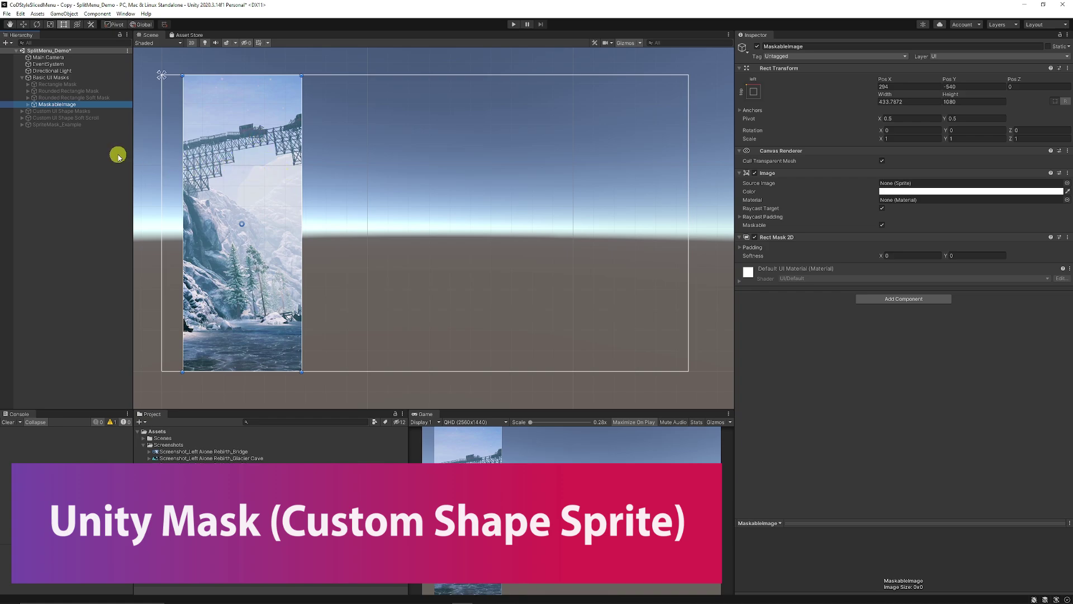
key(ctrl+d)
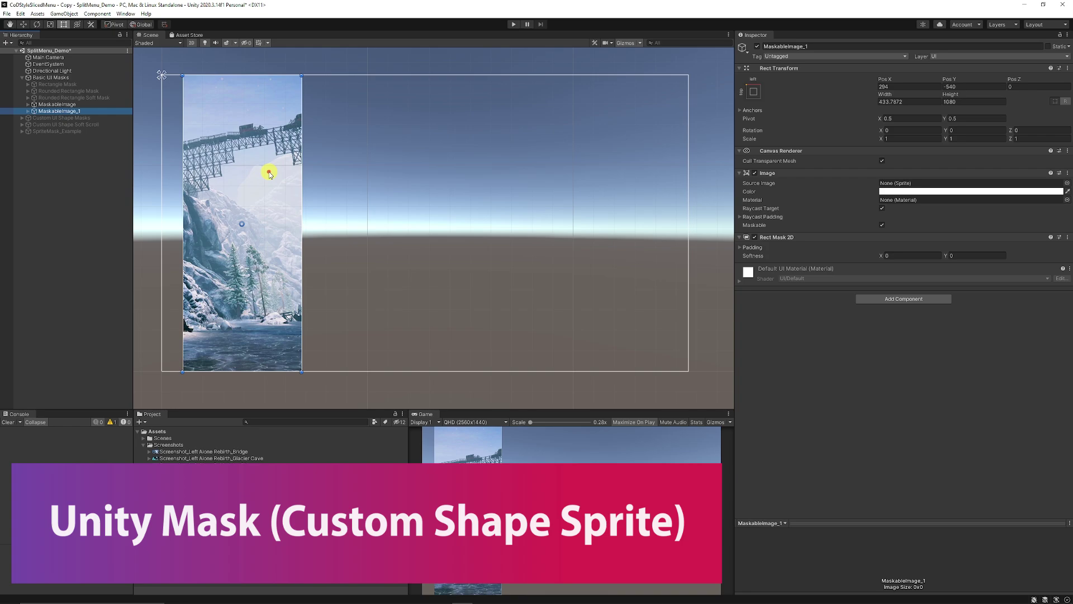
drag(268, 172, 432, 173)
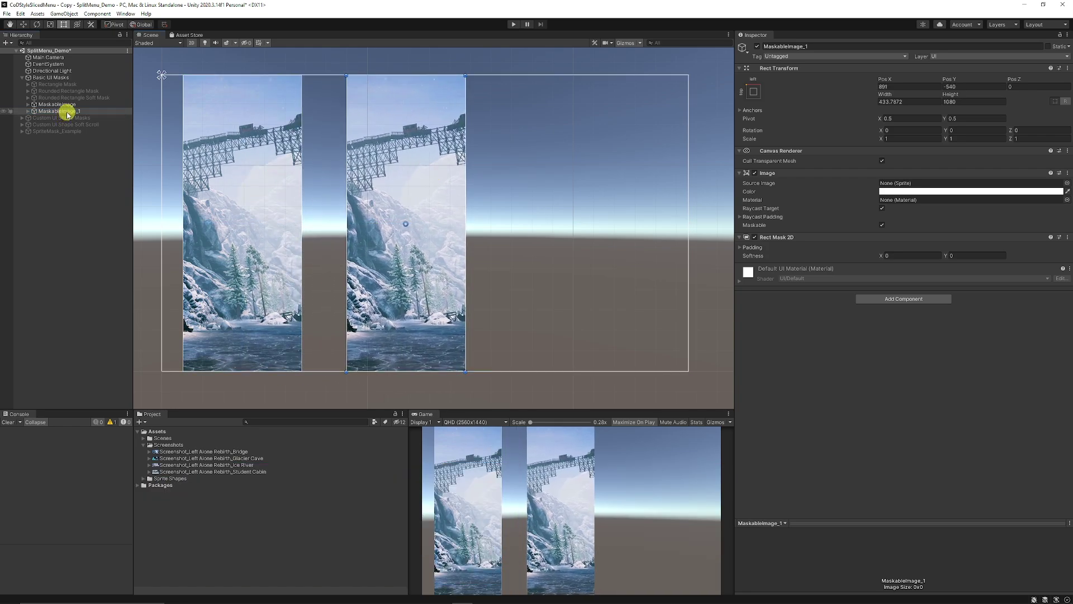
click(92, 112)
click(92, 111)
text(MaskableImage_Rounded)
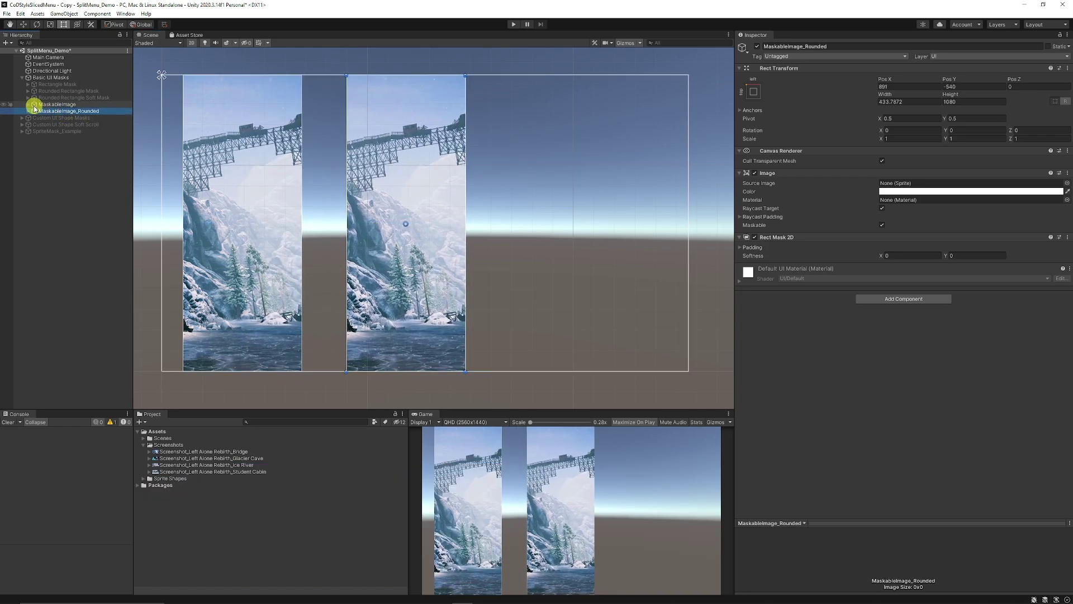
key(Return)
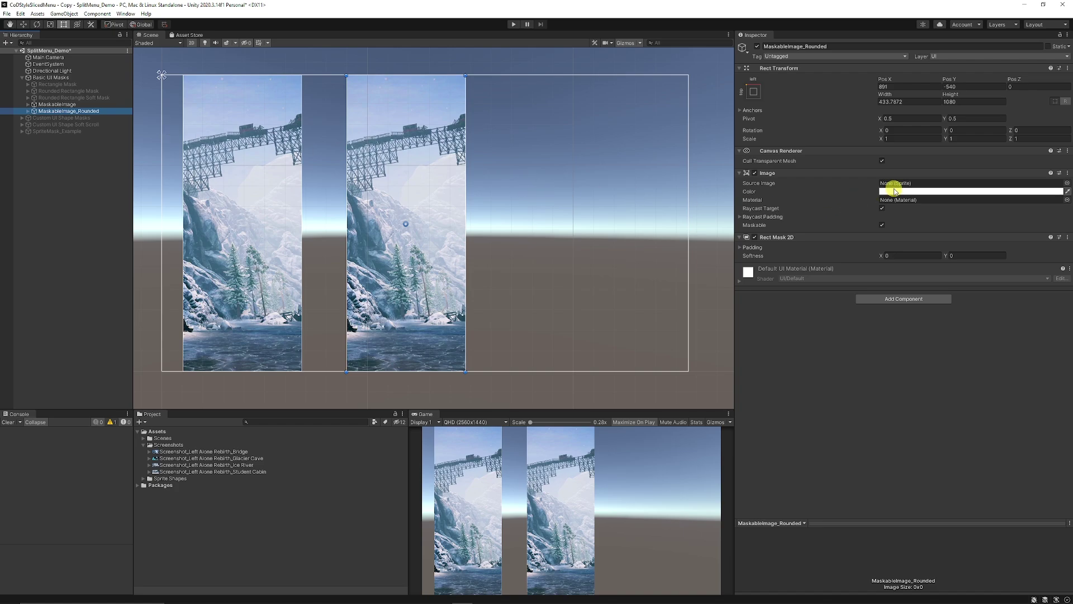
Set MaskableImage_Rounded's source image to the RoundedRectangleVertical sprite from Sprite Shapes.
click(143, 479)
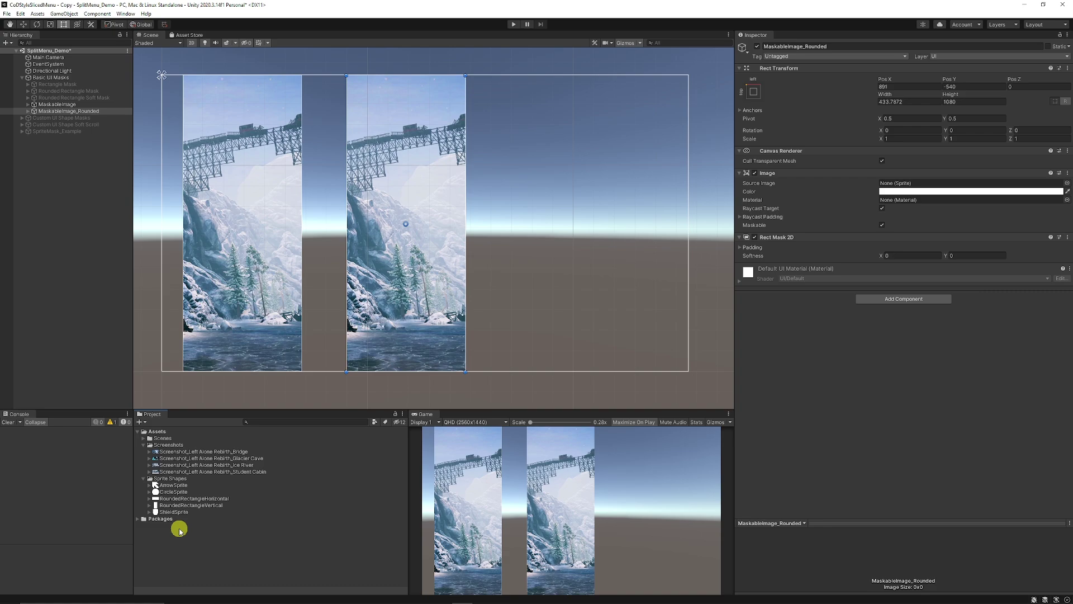
drag(180, 506, 914, 185)
click(27, 111)
click(62, 118)
click(467, 217)
Remove the Rect Mask 2D from MaskableImage_Rounded and add a Mask component.
click(1067, 270)
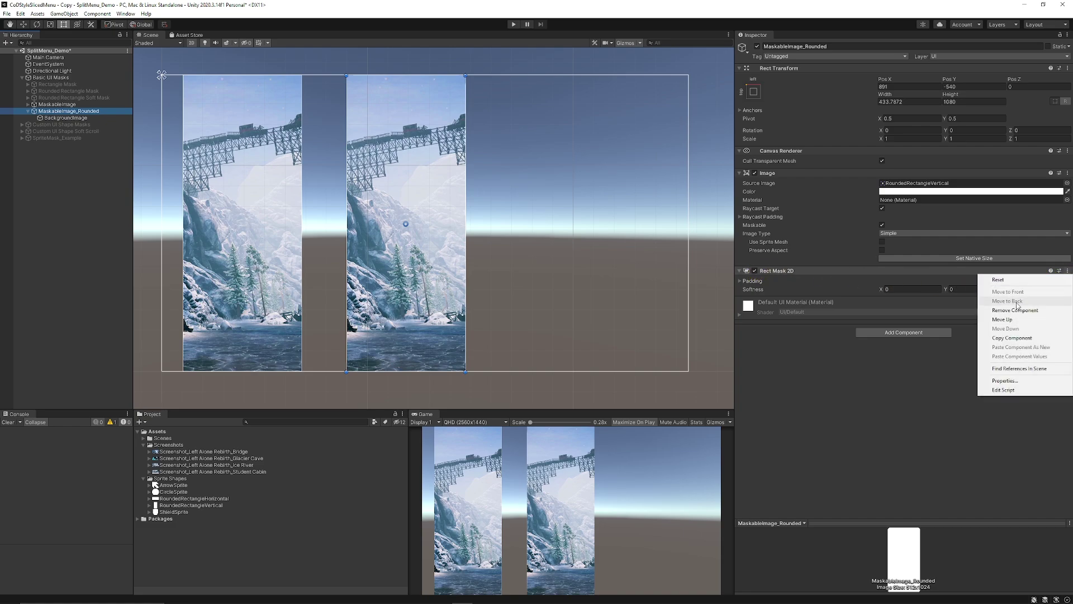
click(1015, 309)
click(903, 301)
text(mask)
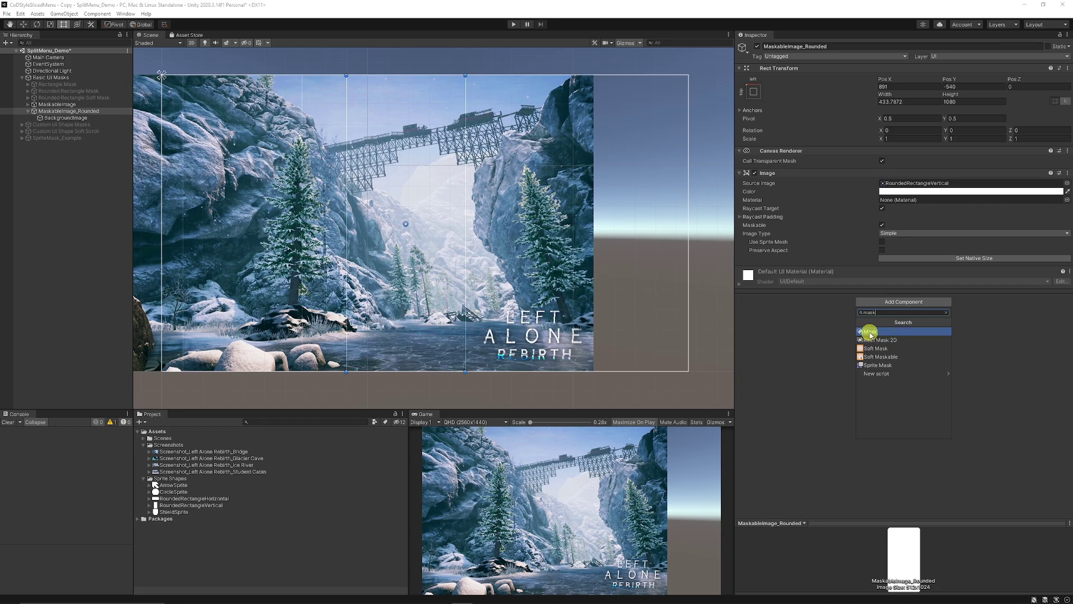
click(870, 332)
Zoom and pan the Scene view to inspect the panel's rounded corners.
scroll(445, 139, up, 3)
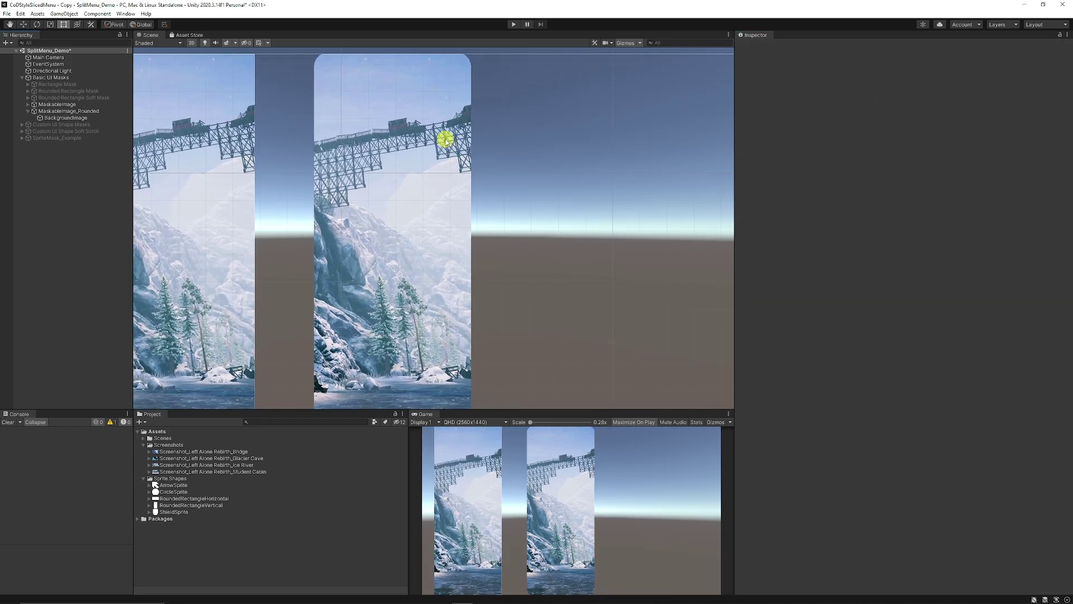
click(81, 112)
middle_drag(395, 99, 412, 159)
scroll(413, 160, up, 5)
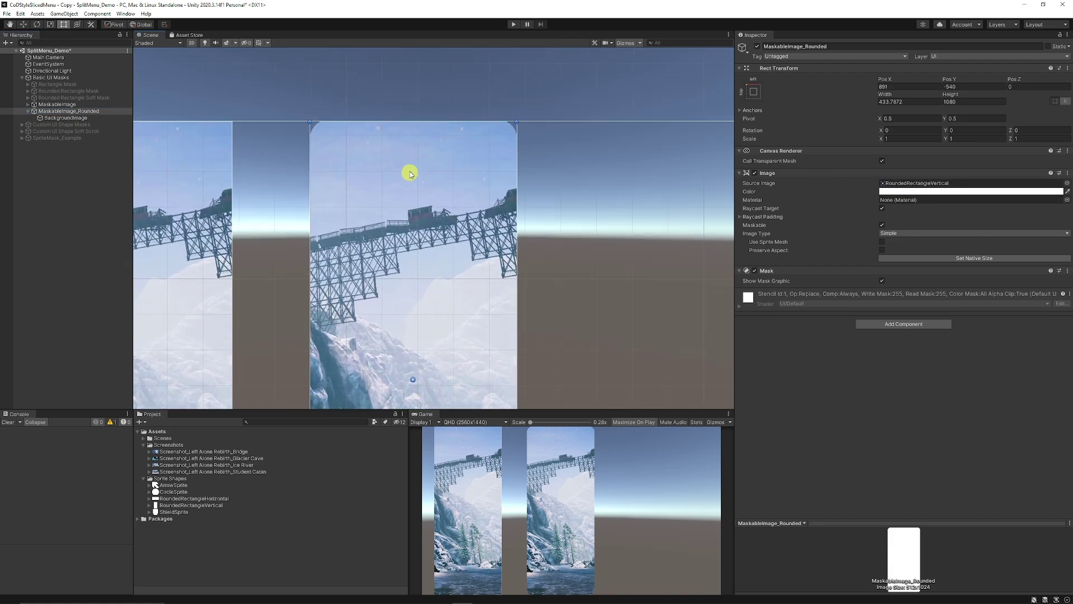
click(322, 134)
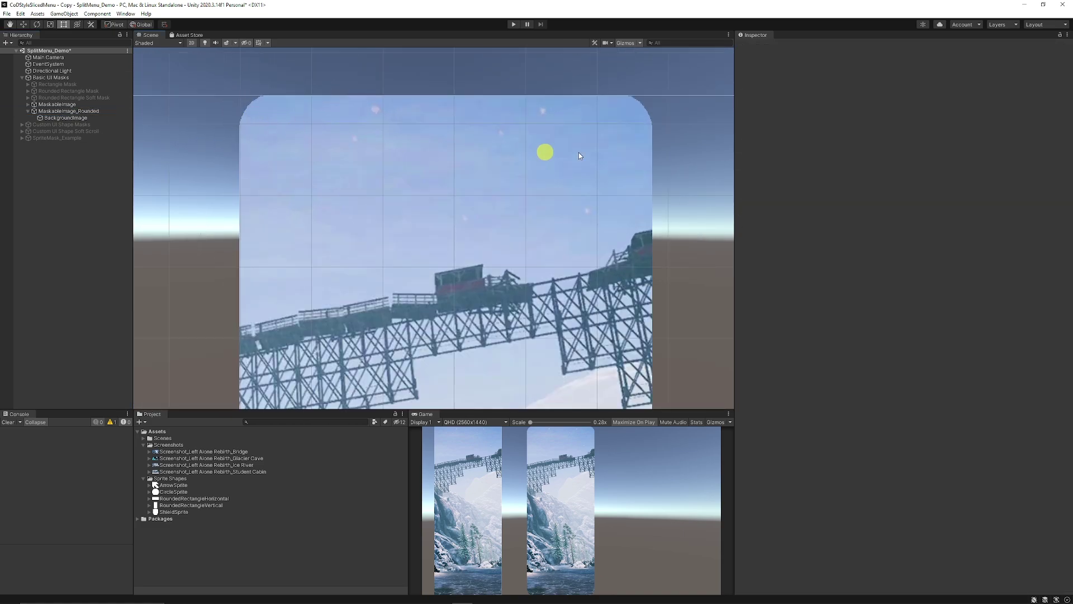
scroll(599, 158, up, 6)
scroll(499, 163, up, 3)
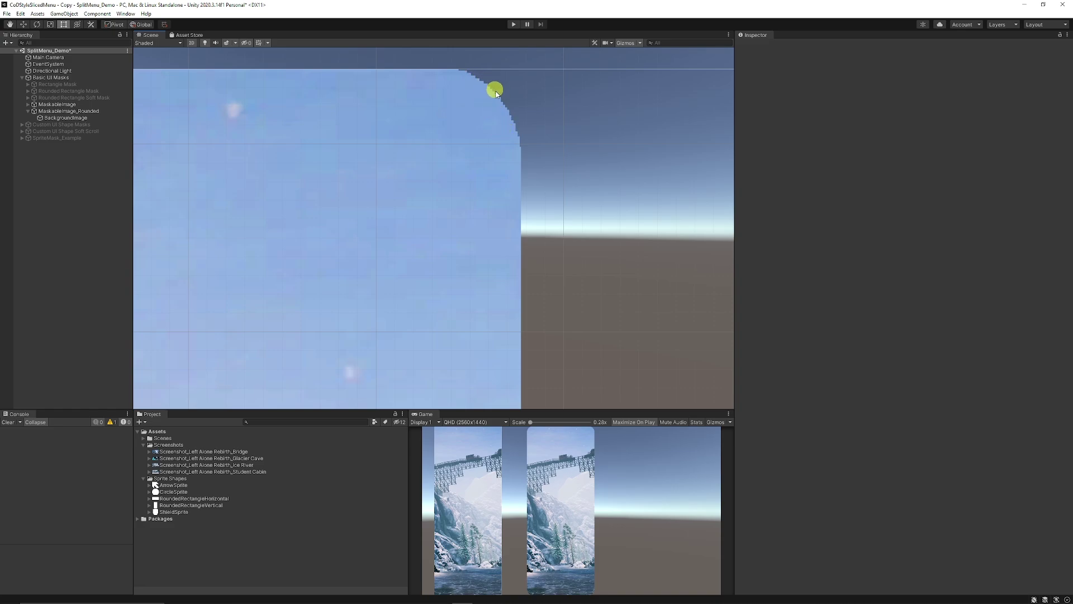
scroll(509, 115, down, 8)
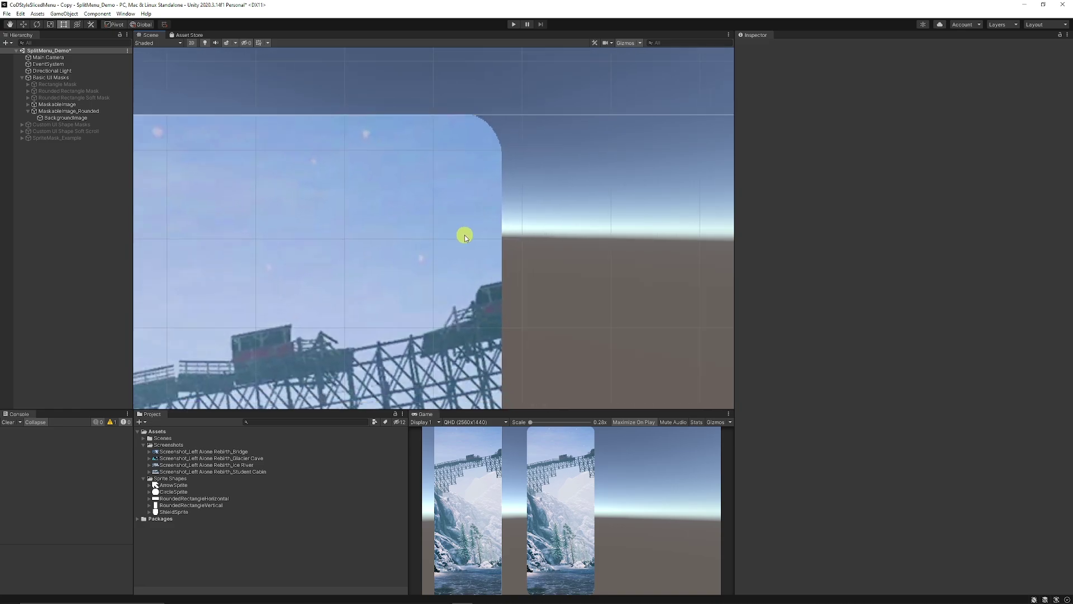
scroll(464, 229, down, 5)
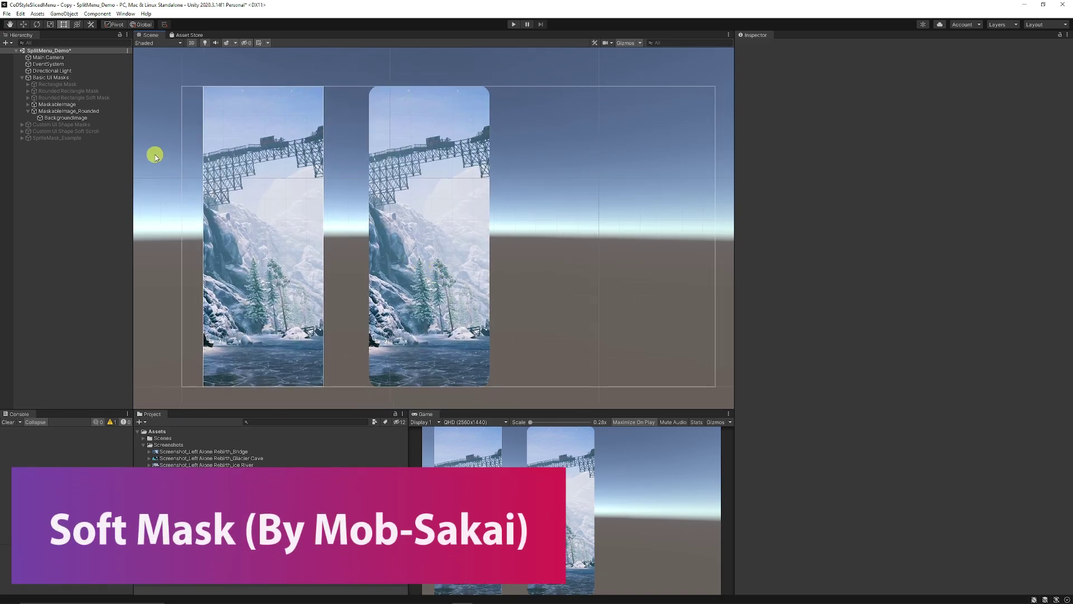
Collapse MaskableImage_Rounded, then scroll through the SoftMaskForUGUI README on GitHub.
click(29, 111)
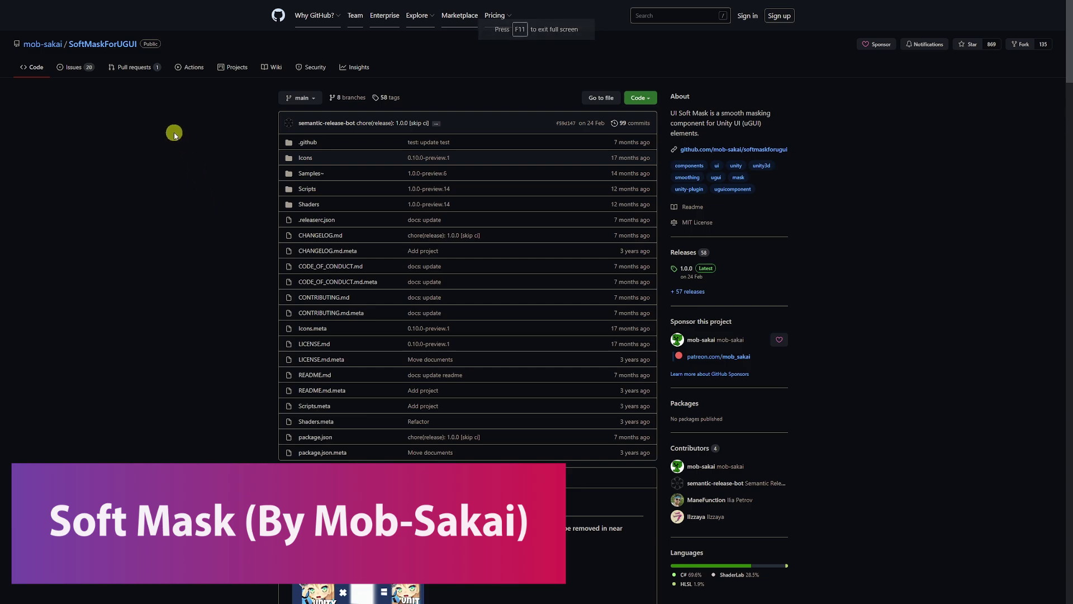
scroll(353, 285, down, 5)
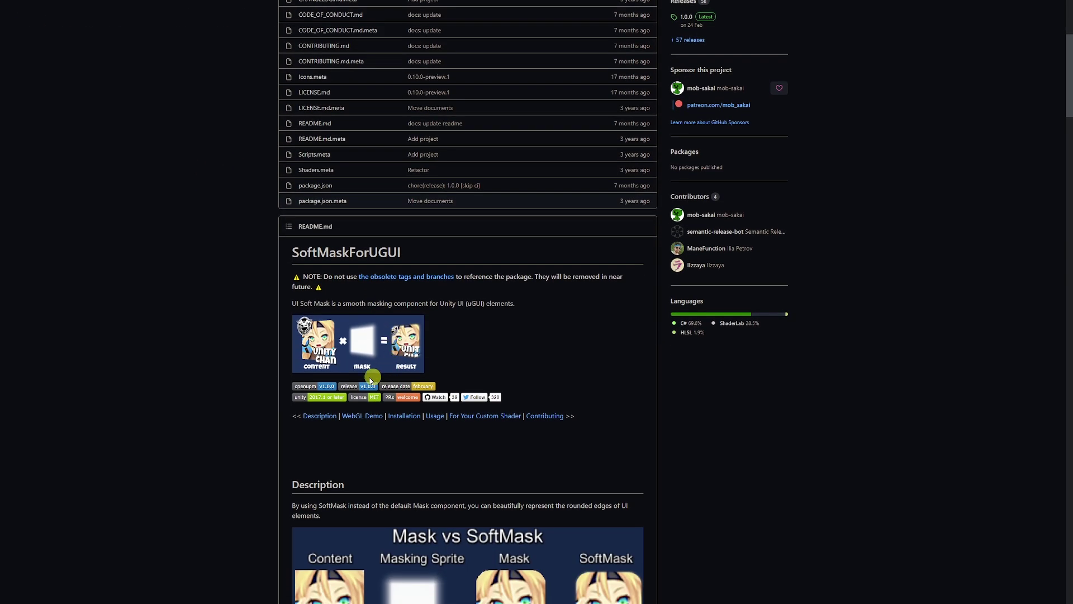
scroll(378, 360, down, 5)
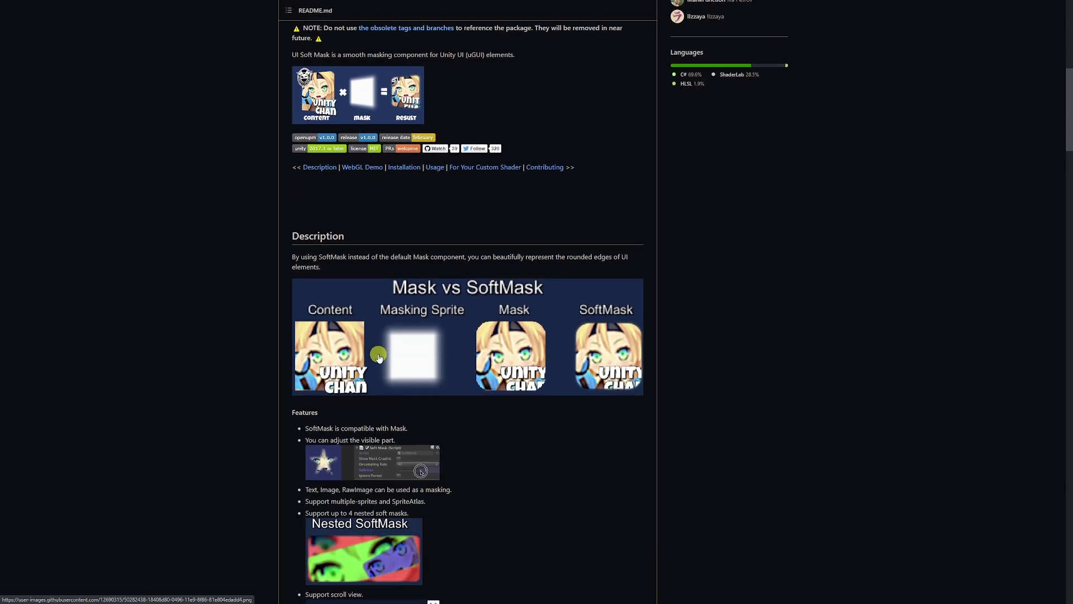
scroll(420, 335, down, 3)
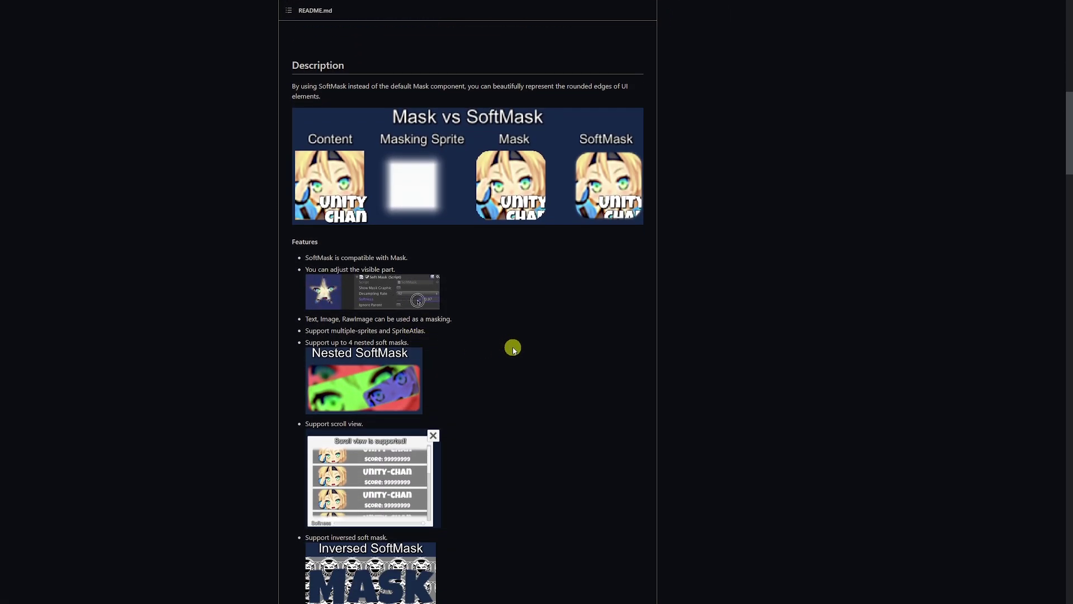
scroll(512, 346, down, 2)
scroll(511, 343, up, 12)
Select the repository's HTTPS clone URL from the Code panel.
click(640, 98)
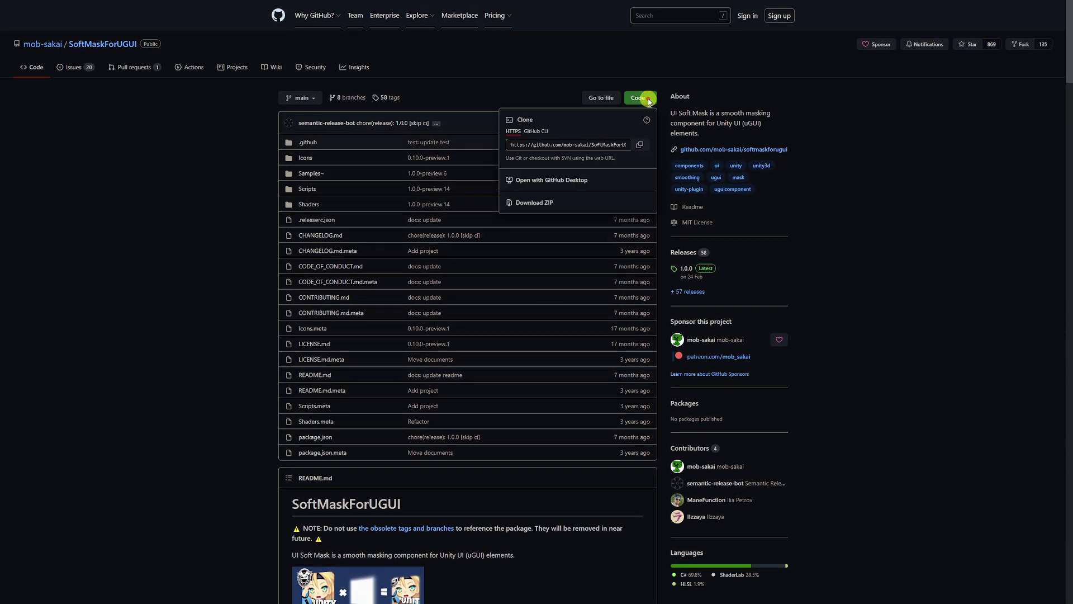
click(553, 145)
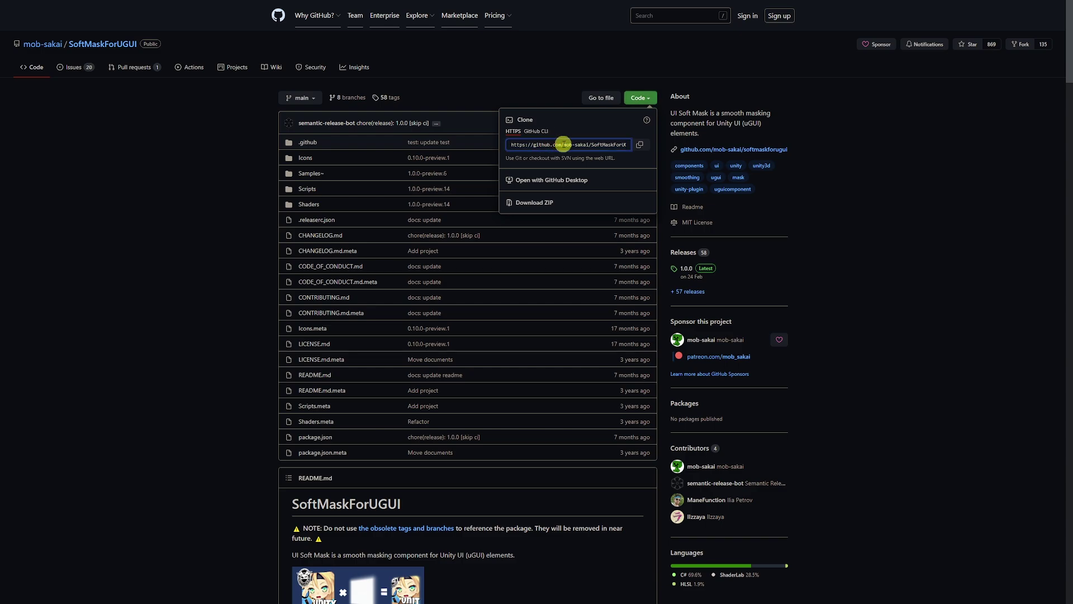
click(569, 142)
key(ctrl+c)
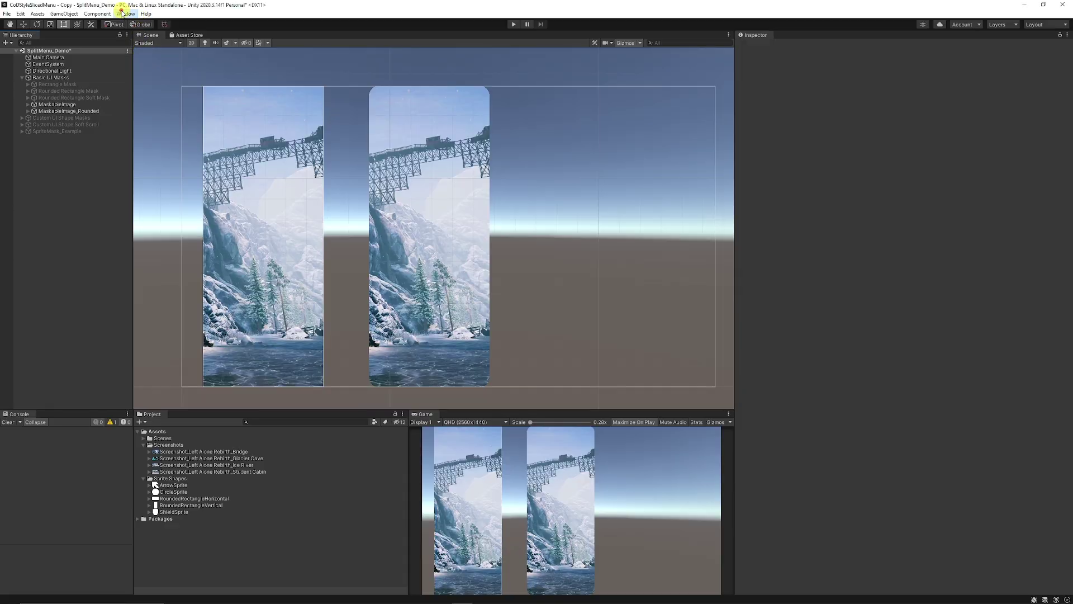
Install UI Soft Mask in Package Manager from the pasted git URL, then close it.
click(125, 14)
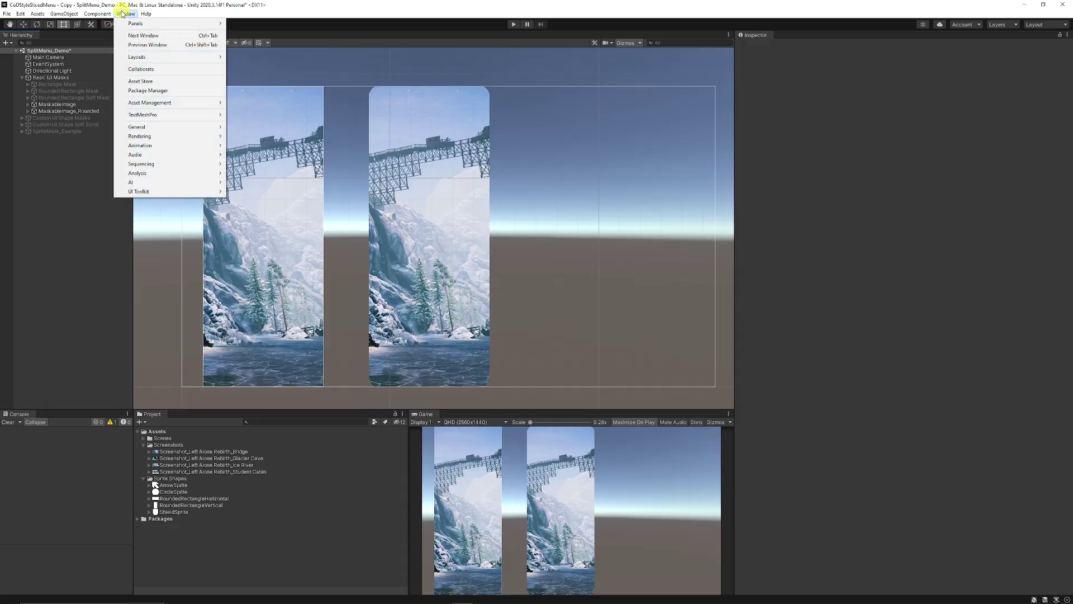
click(149, 90)
click(82, 128)
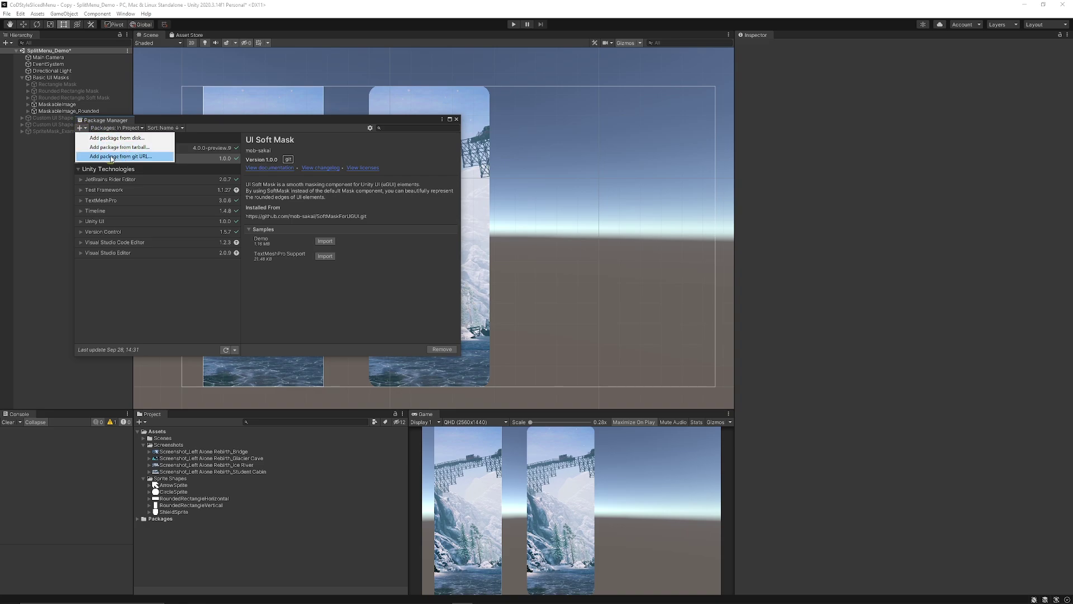
click(133, 156)
key(ctrl+v)
click(191, 139)
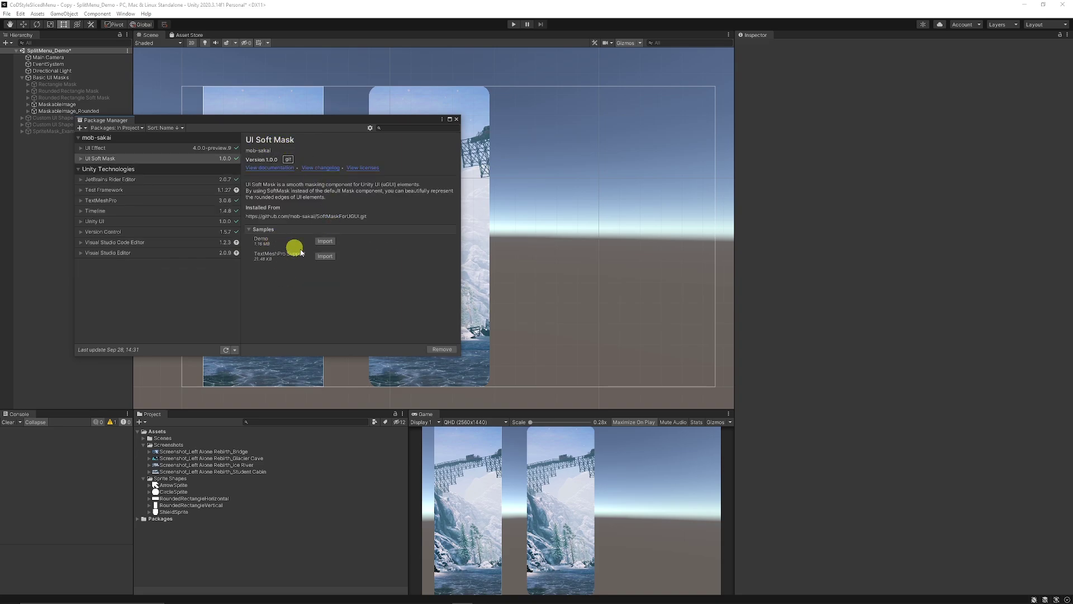
click(459, 120)
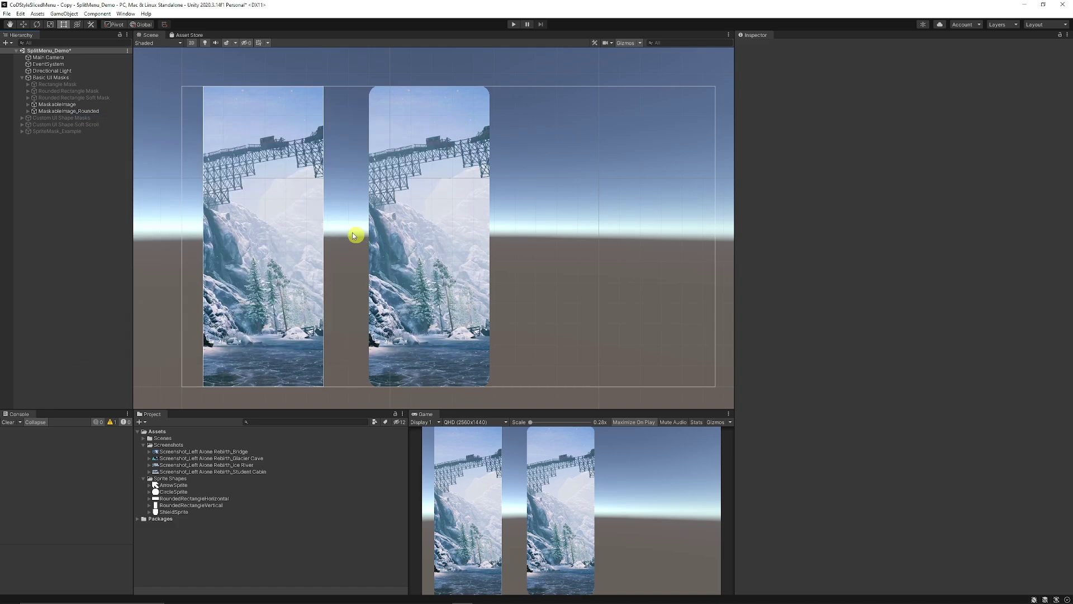
Duplicate MaskableImage_Rounded as MaskableImage_SoftRounded and move it right to Pos X 1500.
click(52, 110)
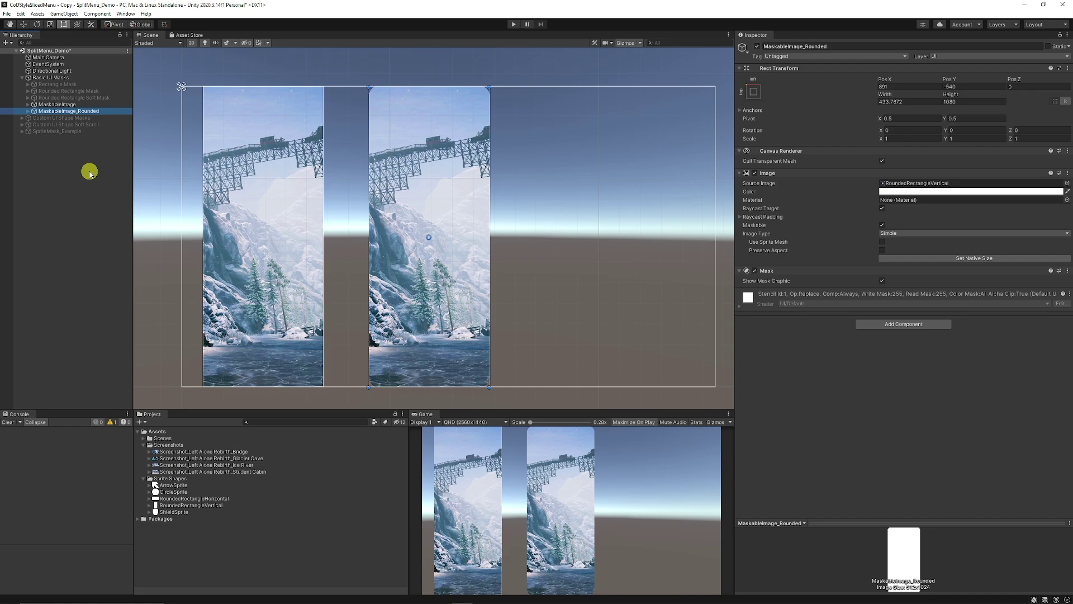
key(ctrl+d)
click(89, 118)
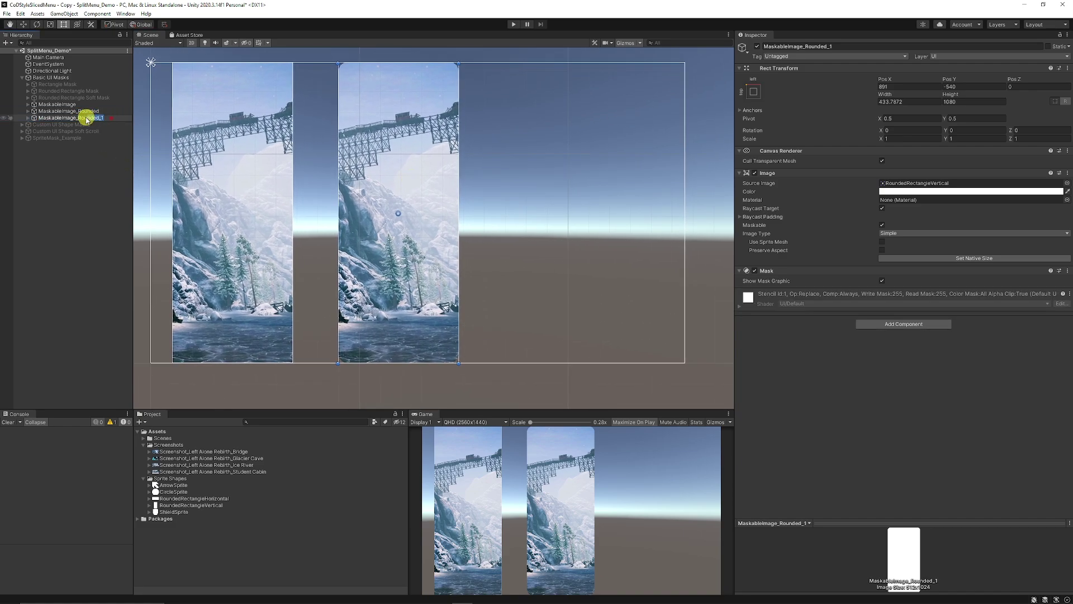
text(SoftRounded)
key(Return)
drag(421, 240, 587, 239)
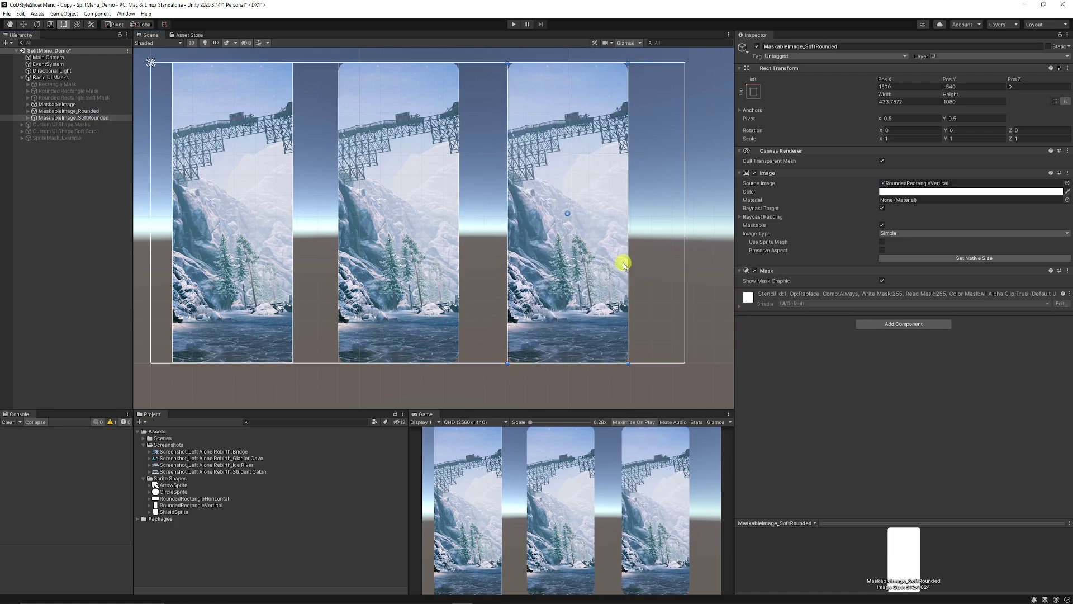
Replace the copy's Mask component with a Soft Mask component.
click(1069, 272)
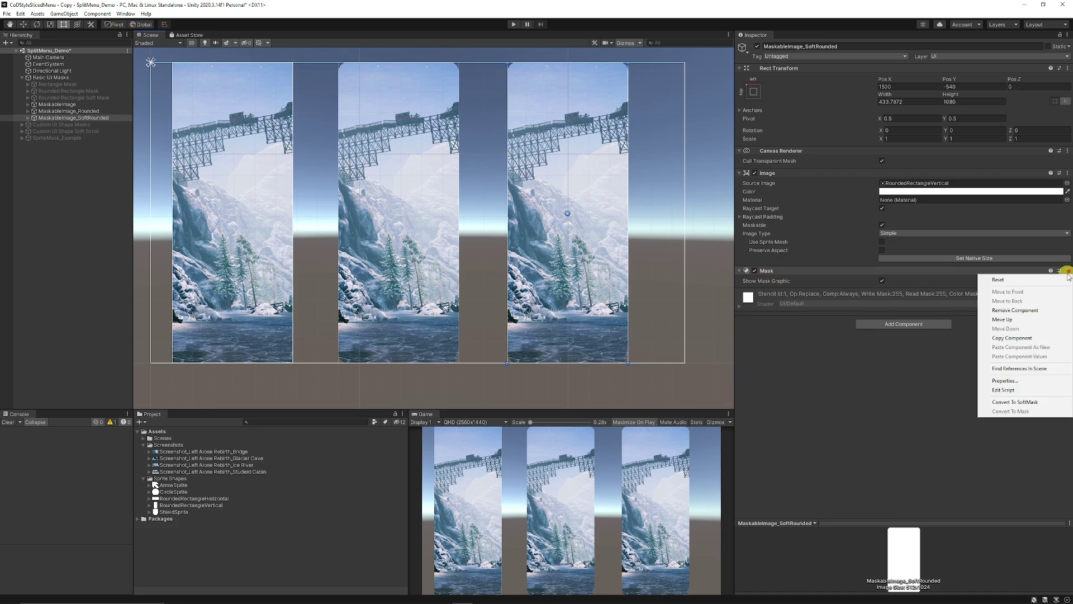
click(1020, 312)
click(899, 302)
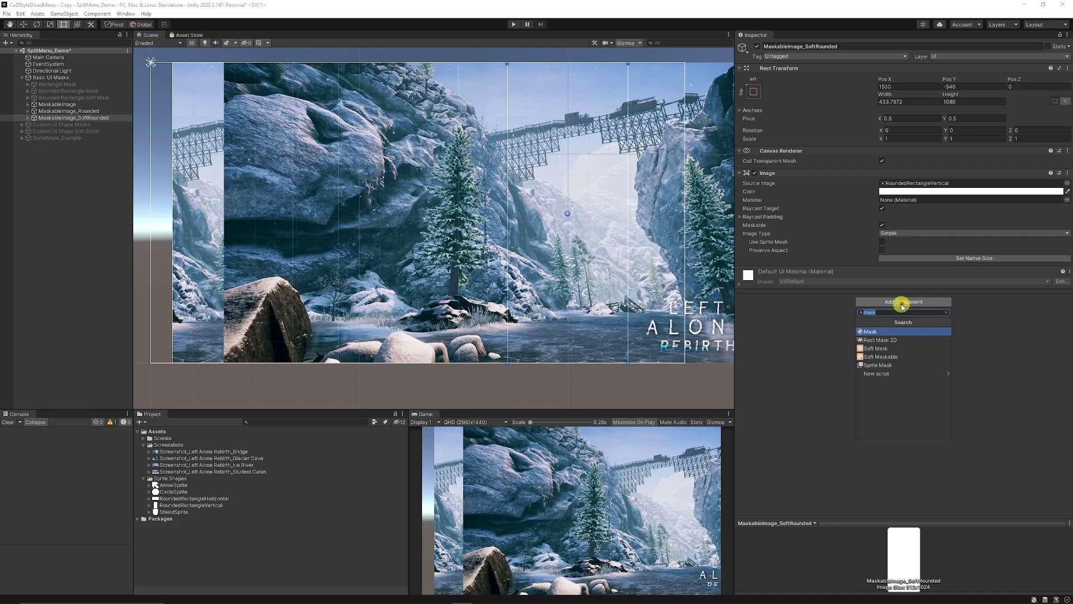
click(876, 349)
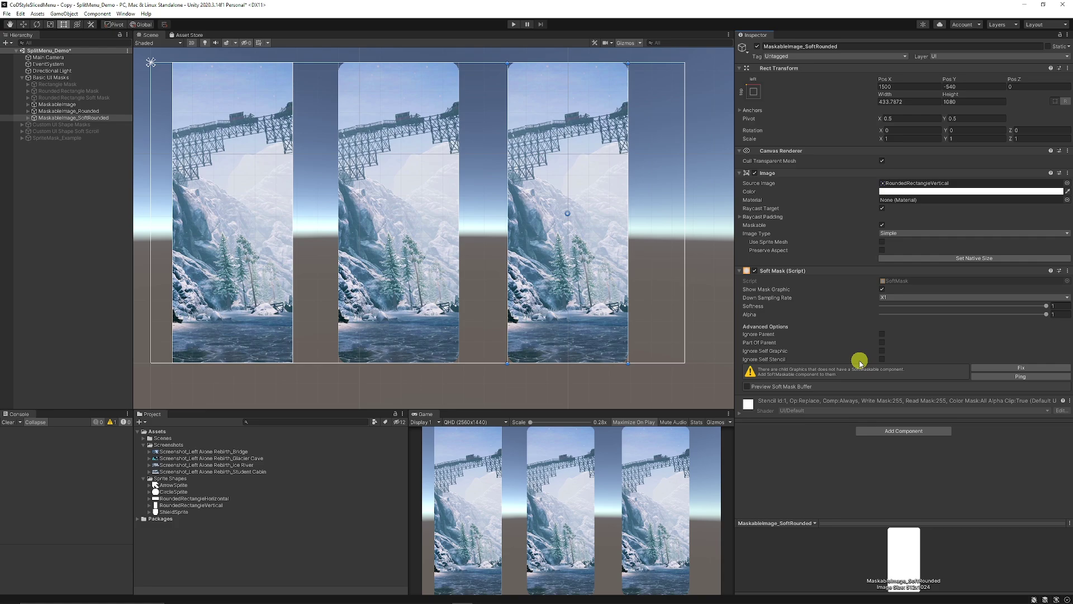
Fix the Soft Mask's unmaskable-children warning and check the child BackgroundImage.
click(992, 367)
click(27, 117)
click(66, 124)
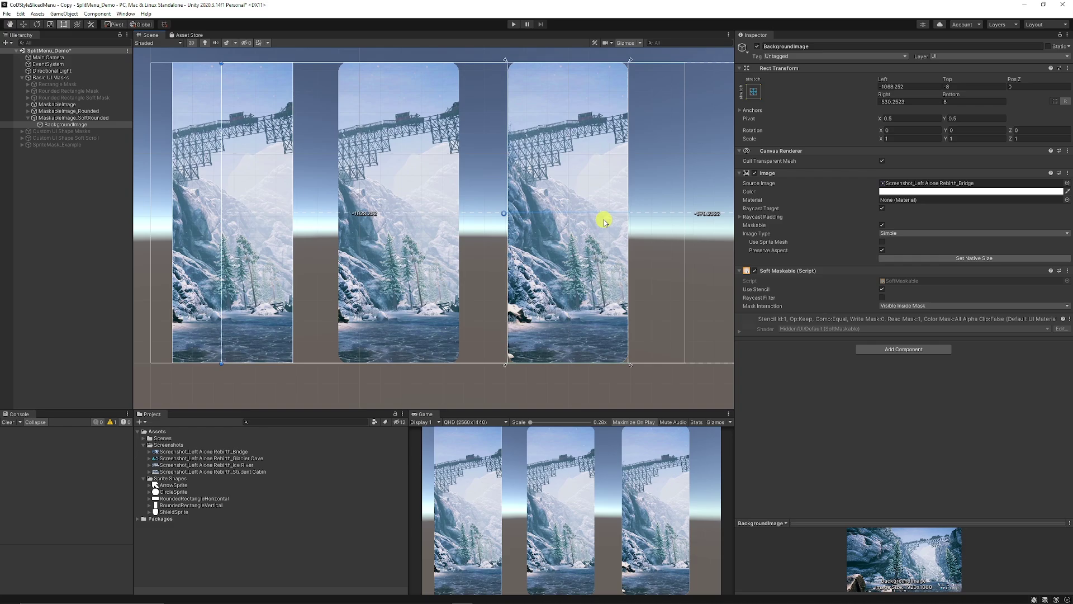
scroll(529, 182, up, 6)
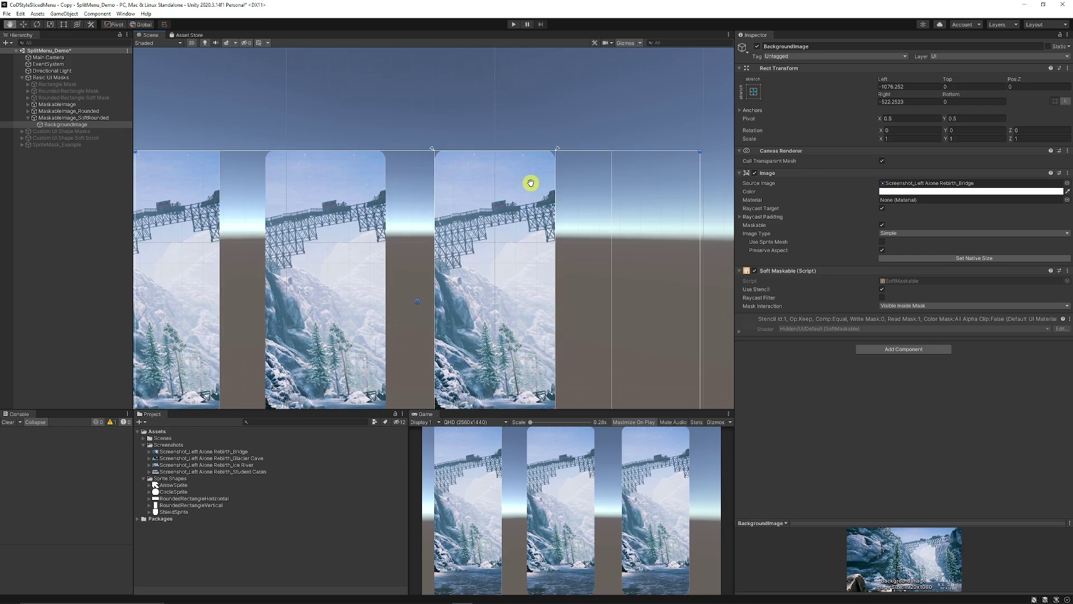
scroll(394, 152, up, 8)
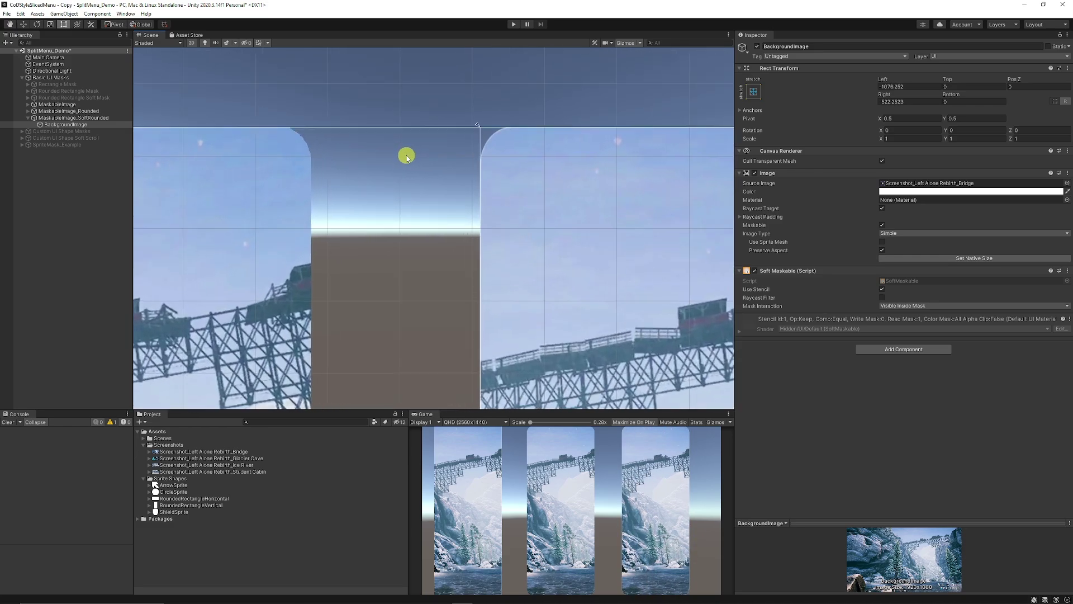
click(366, 162)
middle_drag(366, 162, 597, 183)
middle_drag(374, 151, 214, 158)
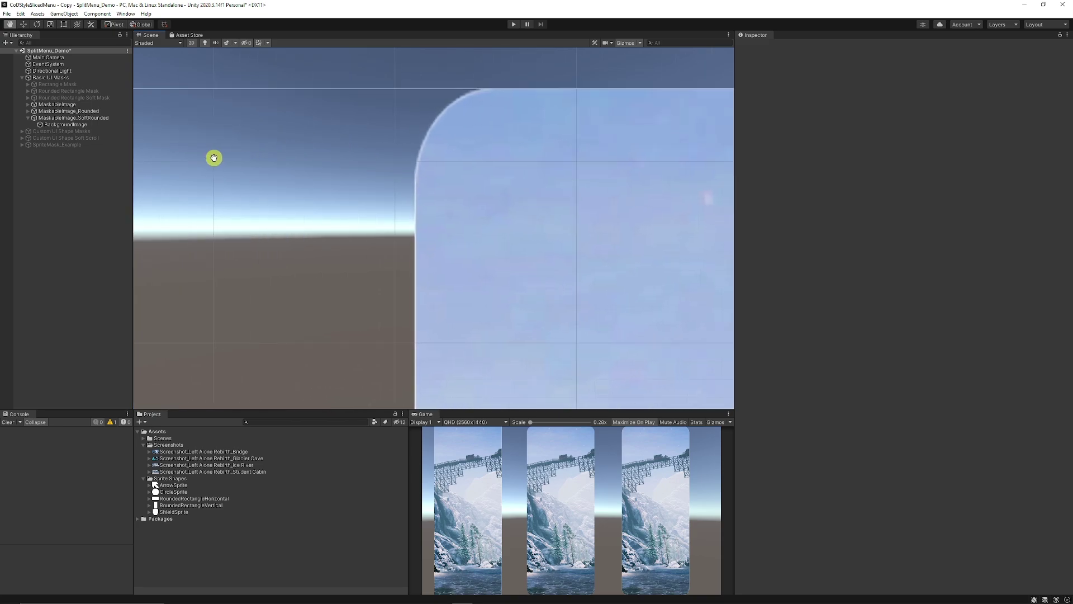
On MaskableImage_SoftRounded, turn off Show Mask Graphic and set Softness to 0.
click(29, 119)
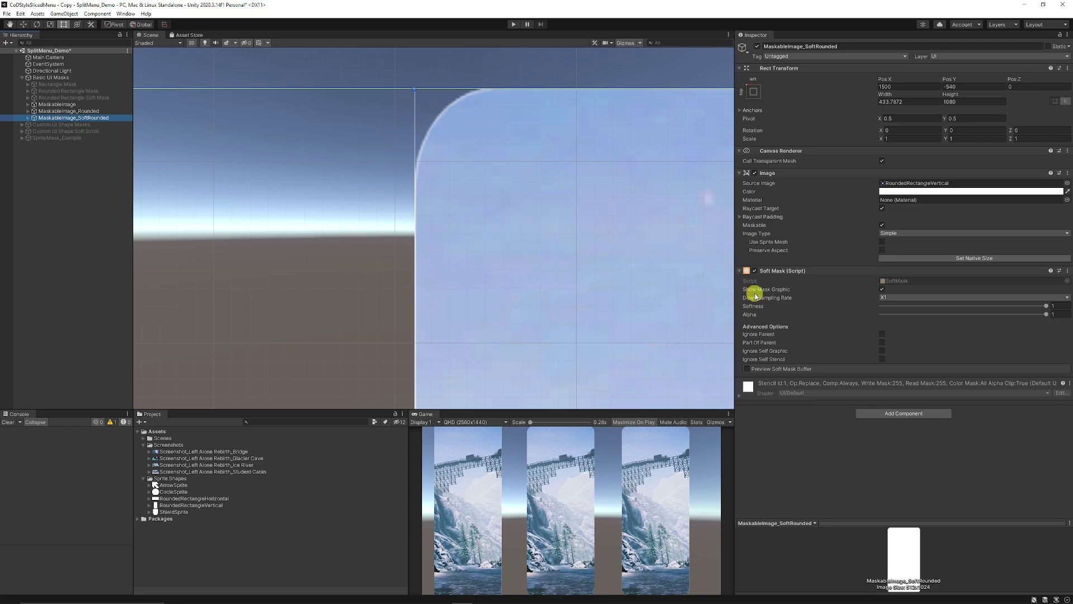
click(883, 289)
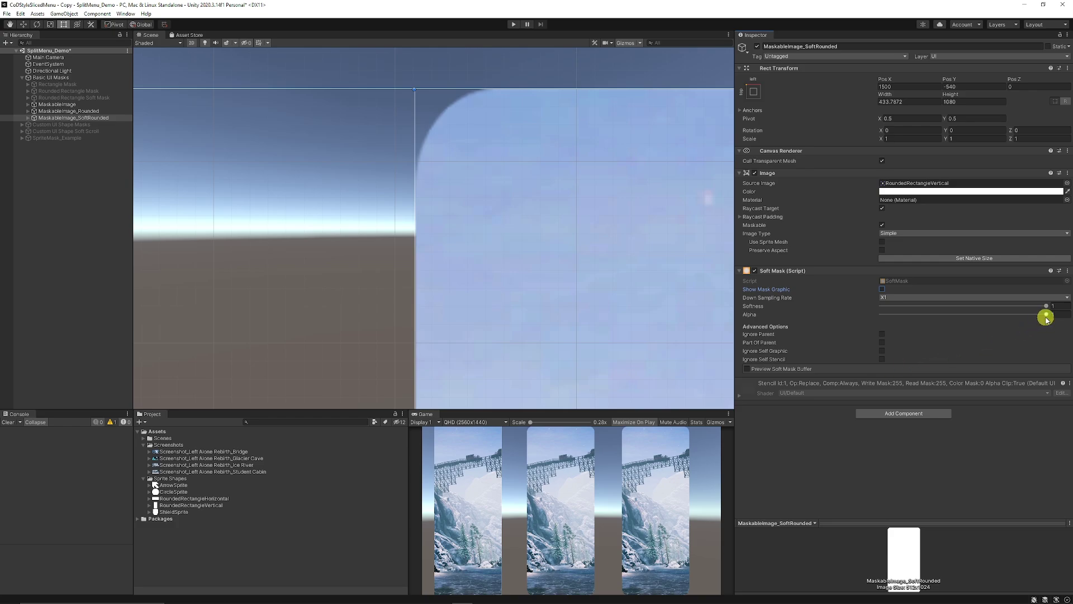
drag(1043, 309, 795, 302)
drag(923, 304, 1069, 317)
scroll(659, 203, down, 5)
click(451, 213)
scroll(463, 263, down, 2)
scroll(463, 262, down, 1)
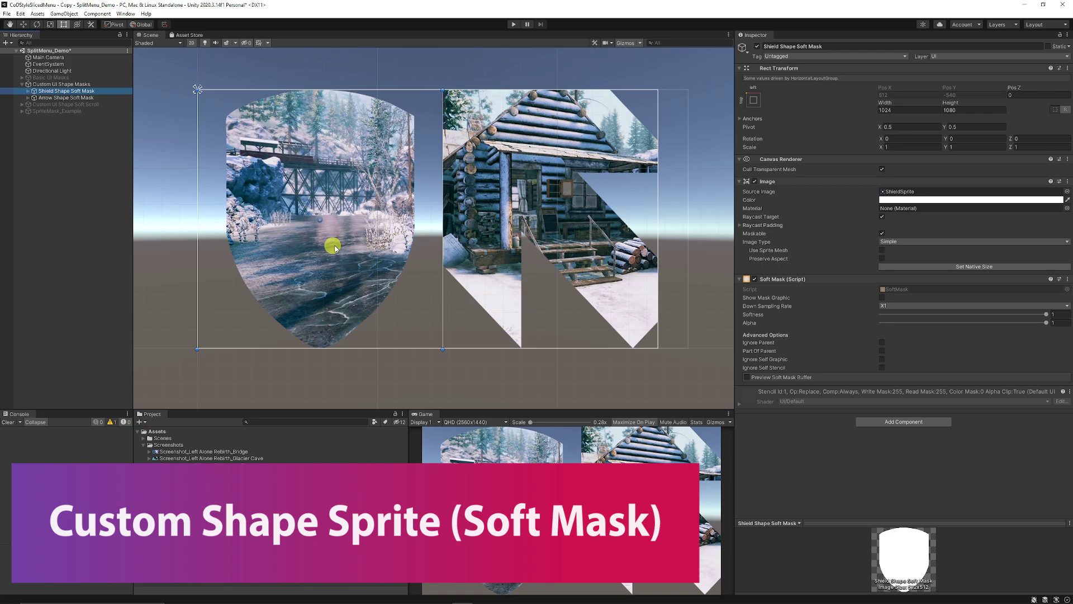
Create a new Image under Custom UI Shape Masks and deactivate the Shield and Arrow soft-mask examples.
scroll(335, 246, up, 1)
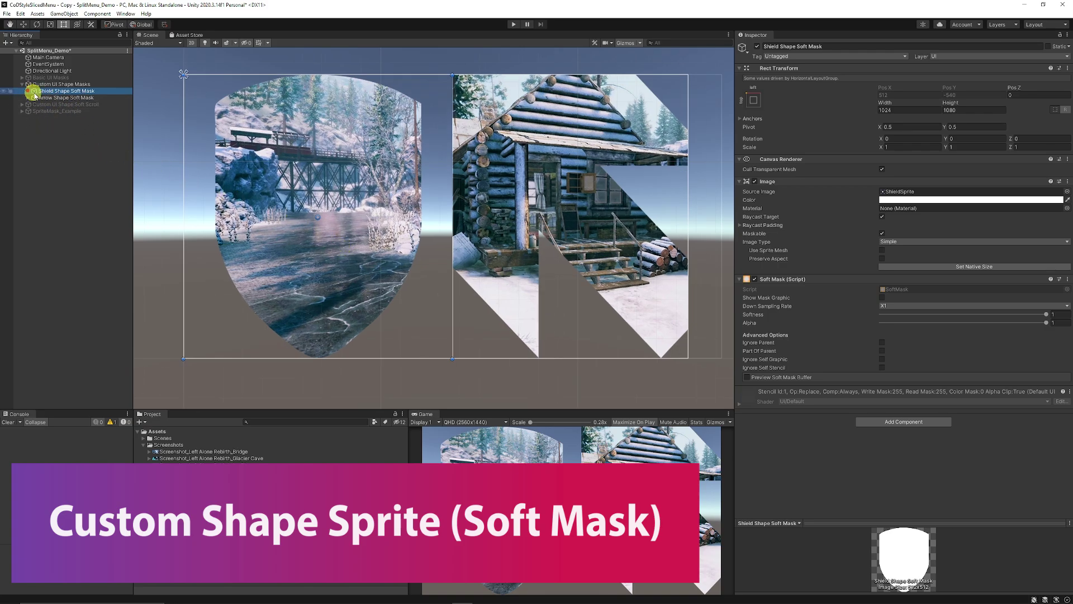
right_click(68, 85)
click(103, 252)
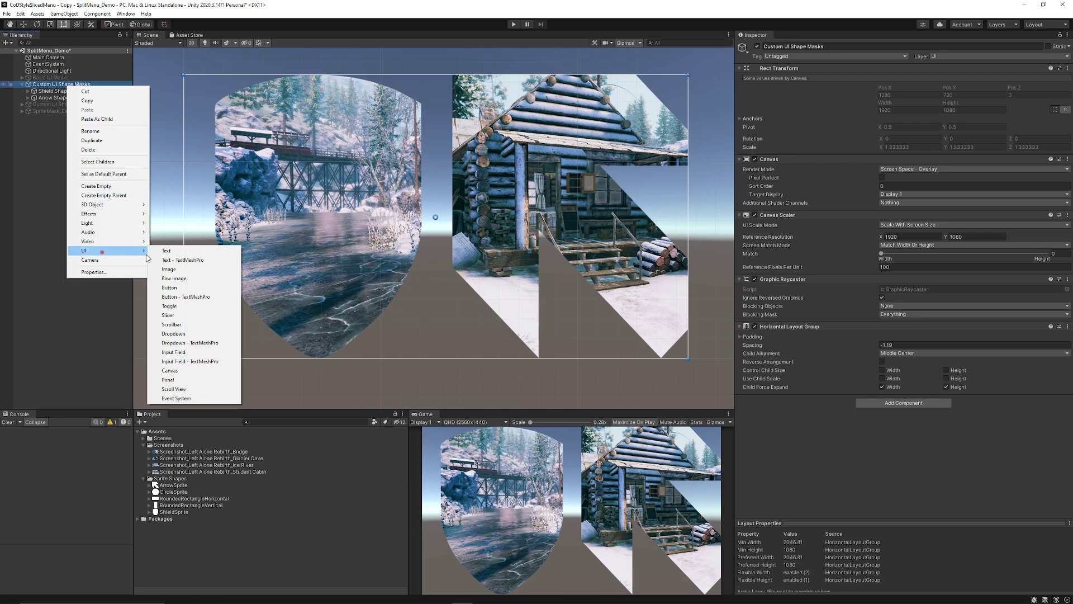
click(170, 269)
click(51, 104)
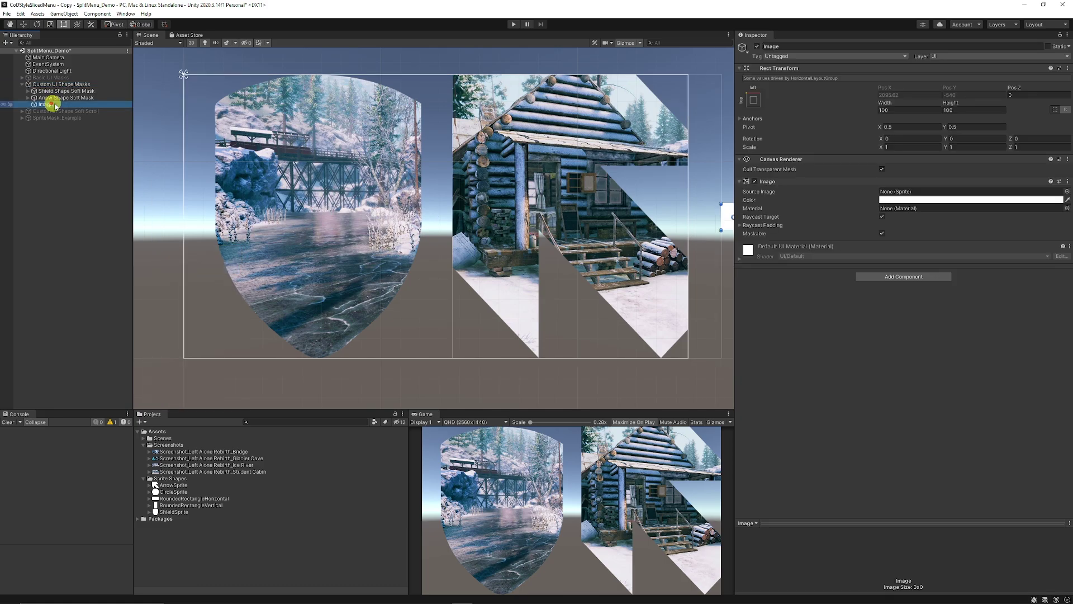
click(72, 97)
ctrl+click(79, 90)
click(757, 46)
Give the new Image the ArrowSprite source and enlarge it to about 1015 square.
click(50, 104)
drag(174, 485, 904, 189)
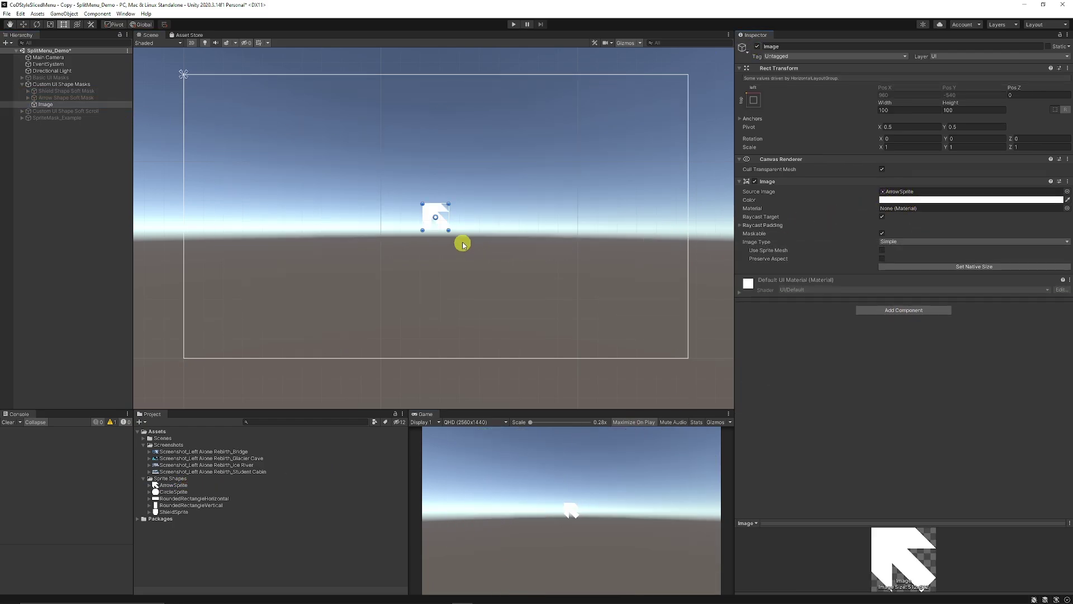
alt+shift+drag(449, 229, 750, 417)
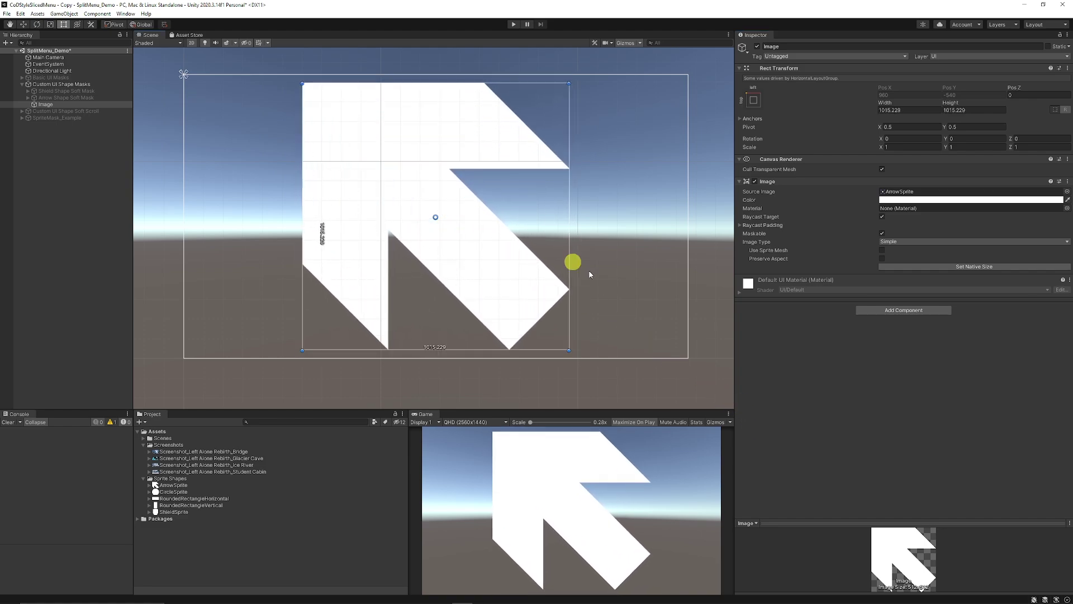
Add a Soft Mask to the arrow Image and give it a child Image named BGImage.
click(891, 308)
click(878, 356)
right_click(49, 104)
mouse_move(89, 267)
click(160, 286)
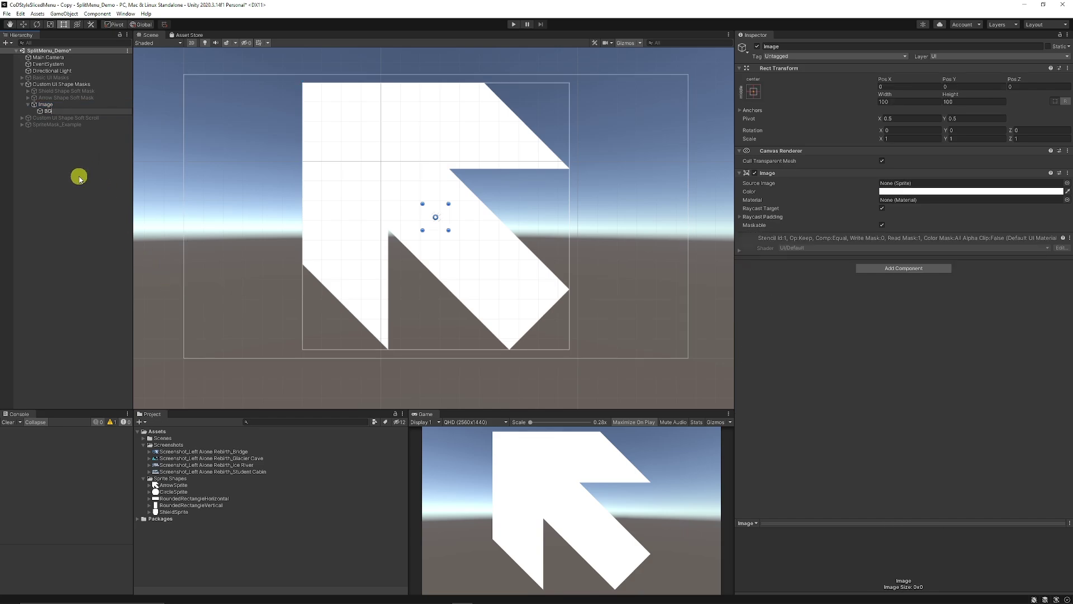
text(BGImage)
key(Return)
Put the student cabin screenshot in BGImage, preserve its aspect, and enlarge it to about 1552 square.
drag(243, 475, 821, 196)
drag(905, 188, 906, 184)
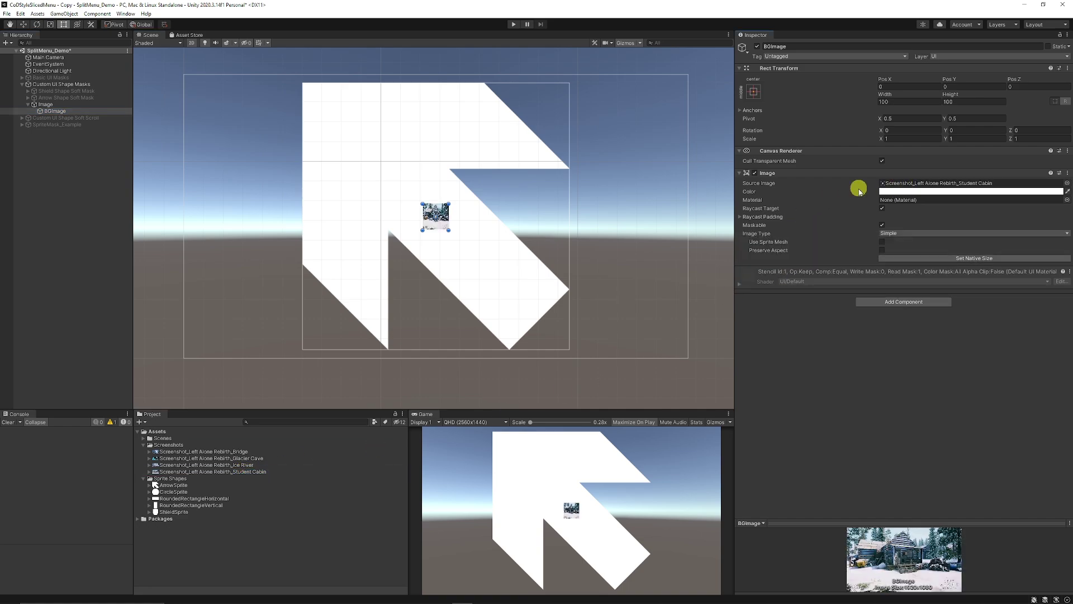
drag(448, 230, 878, 250)
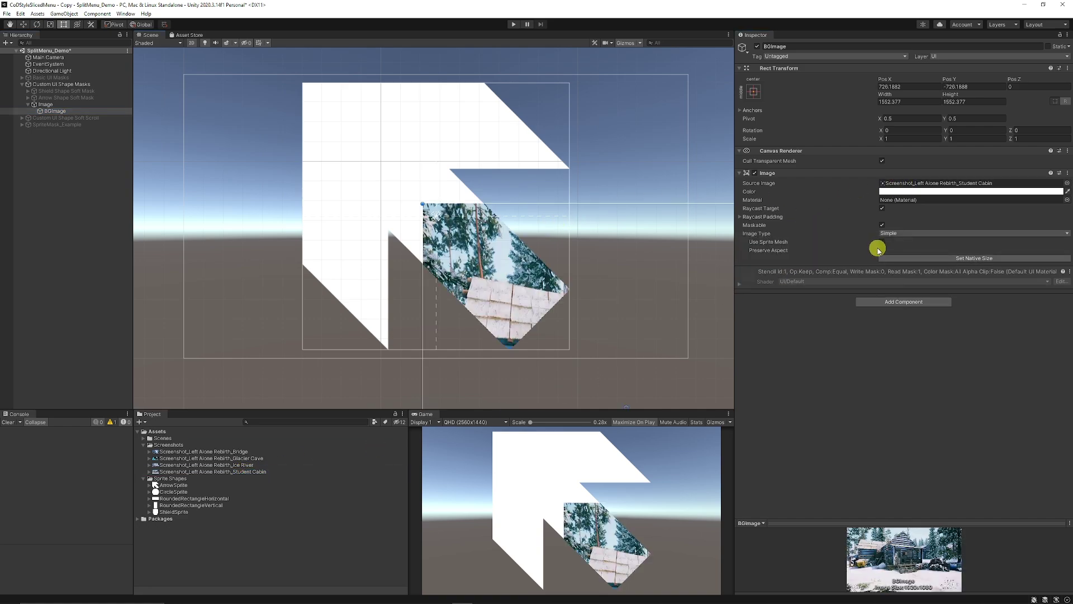
click(882, 250)
drag(506, 276, 470, 280)
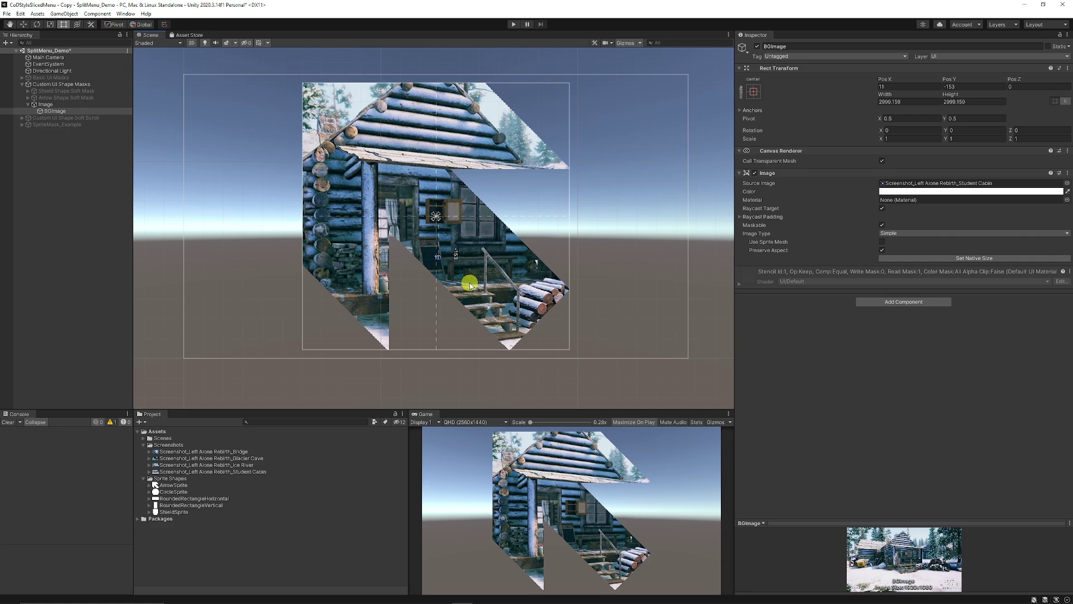
On the arrow Image, make children maskable and turn off Show Mask Graphic.
click(50, 105)
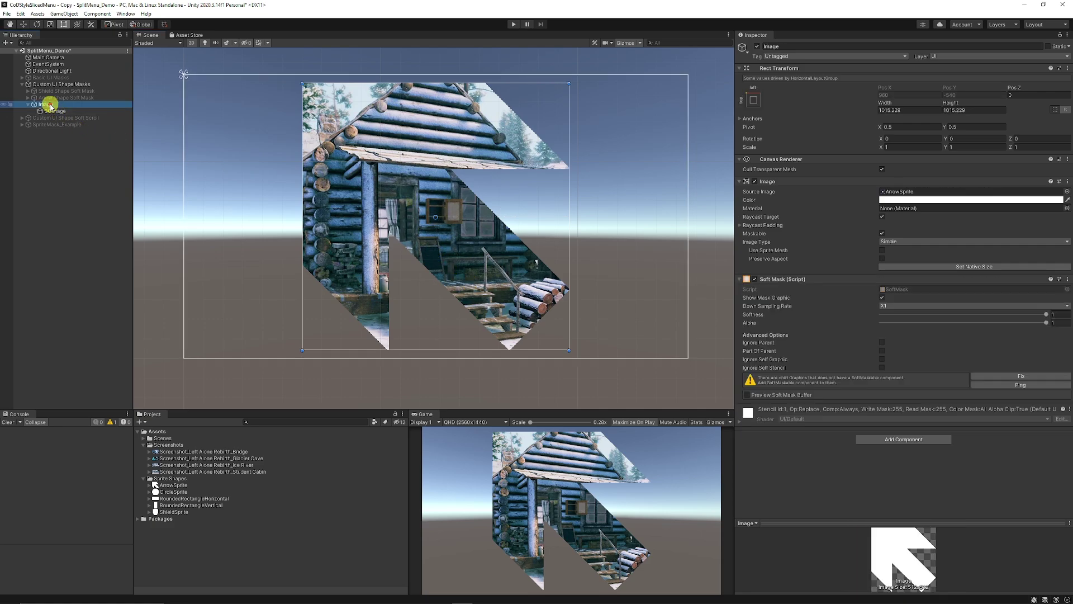
click(1021, 376)
click(882, 298)
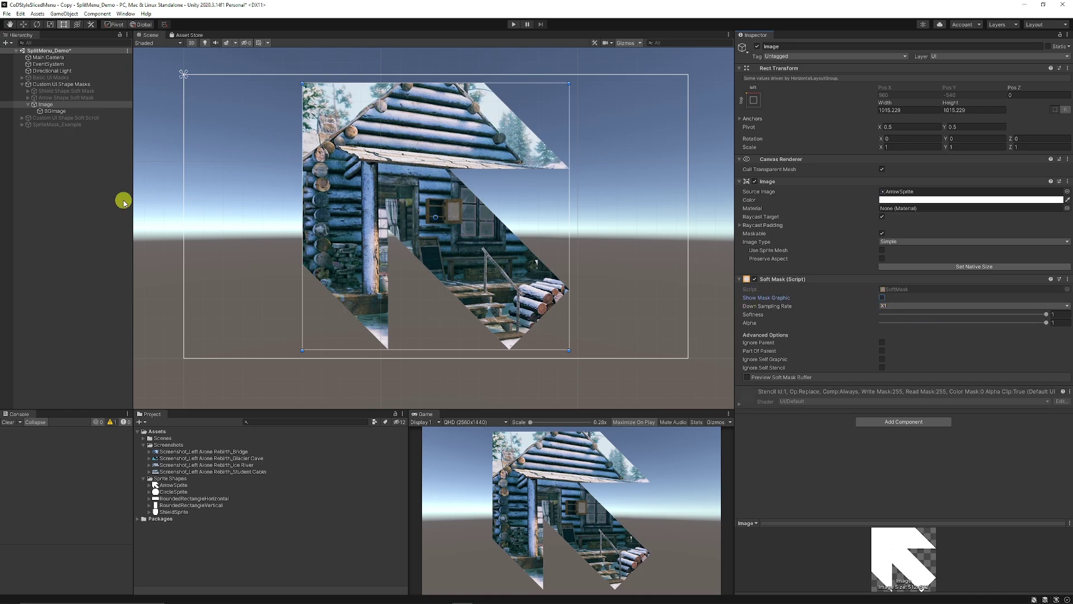
click(104, 203)
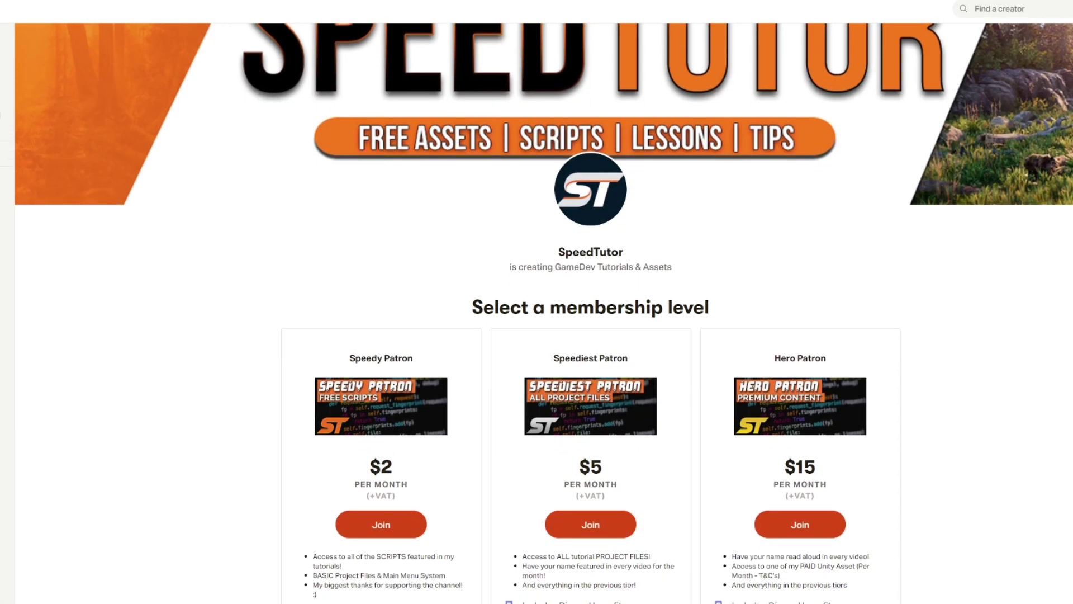
Scroll the SpeedTutor Patreon page past the tiers and About section to the PlayerPrefs Starter Kit posts.
scroll(537, 313, down, 4)
scroll(536, 313, down, 8)
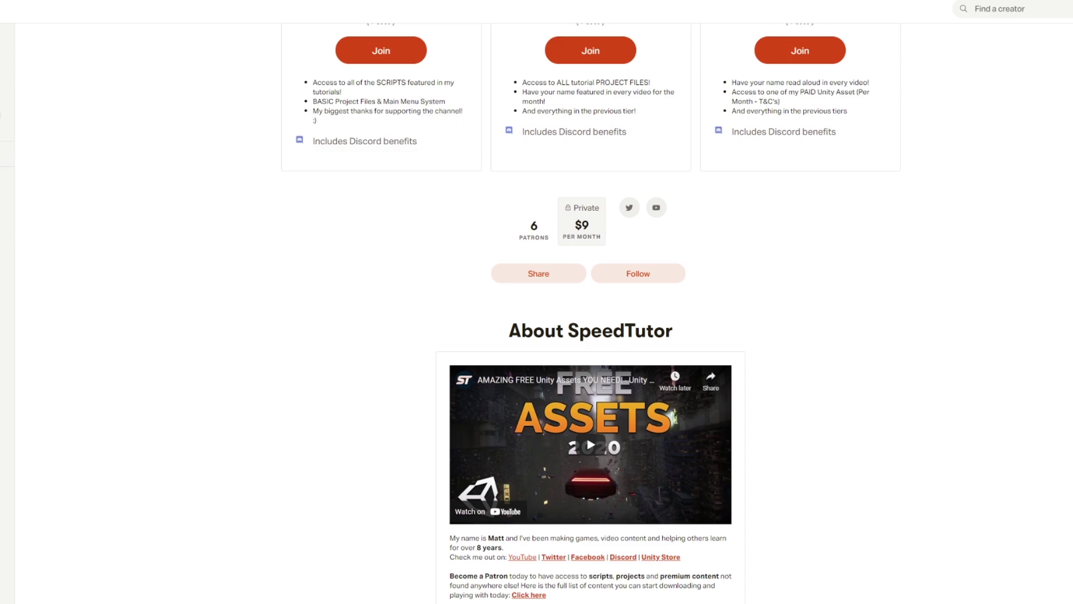
scroll(536, 313, down, 8)
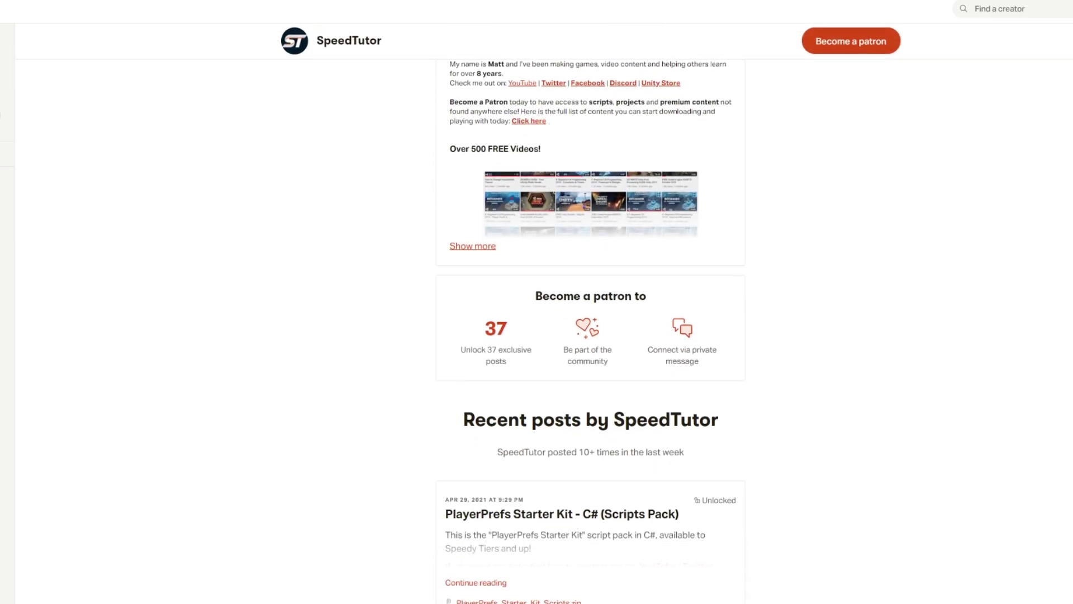
scroll(590, 331, down, 8)
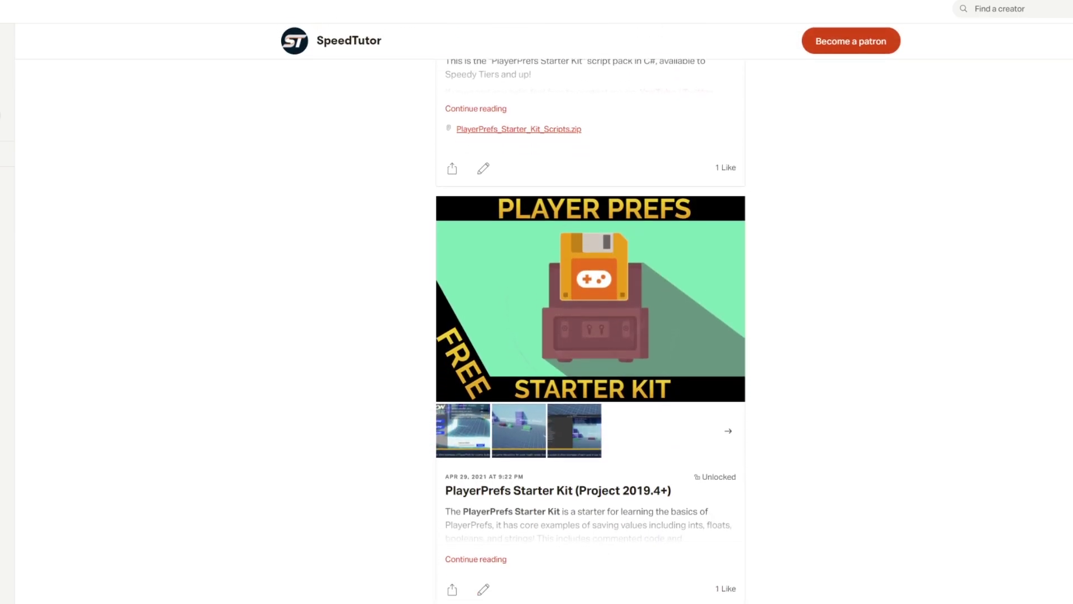
scroll(591, 331, down, 4)
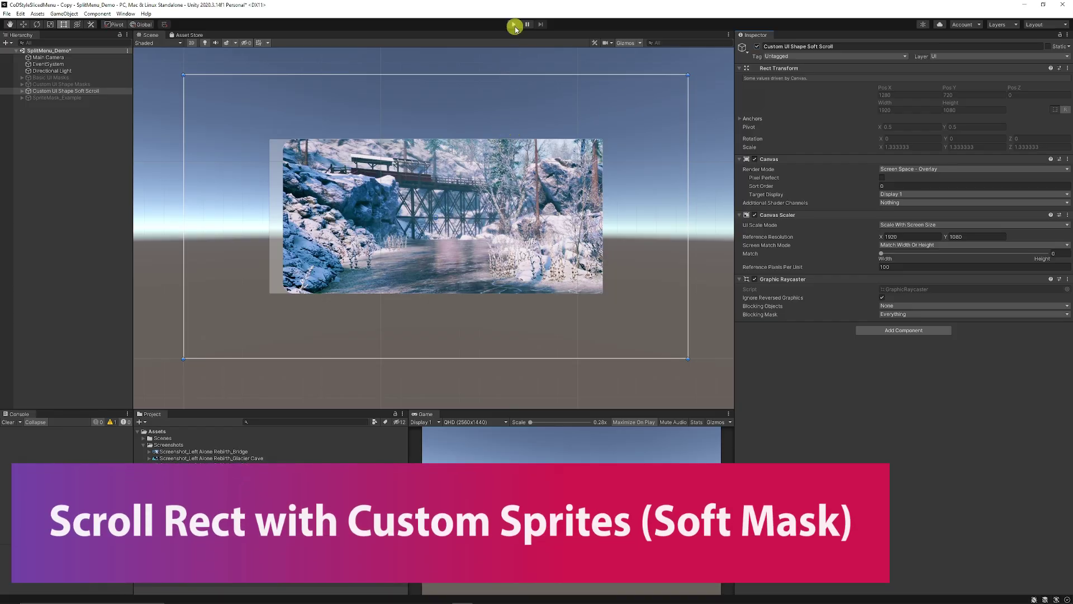
click(515, 25)
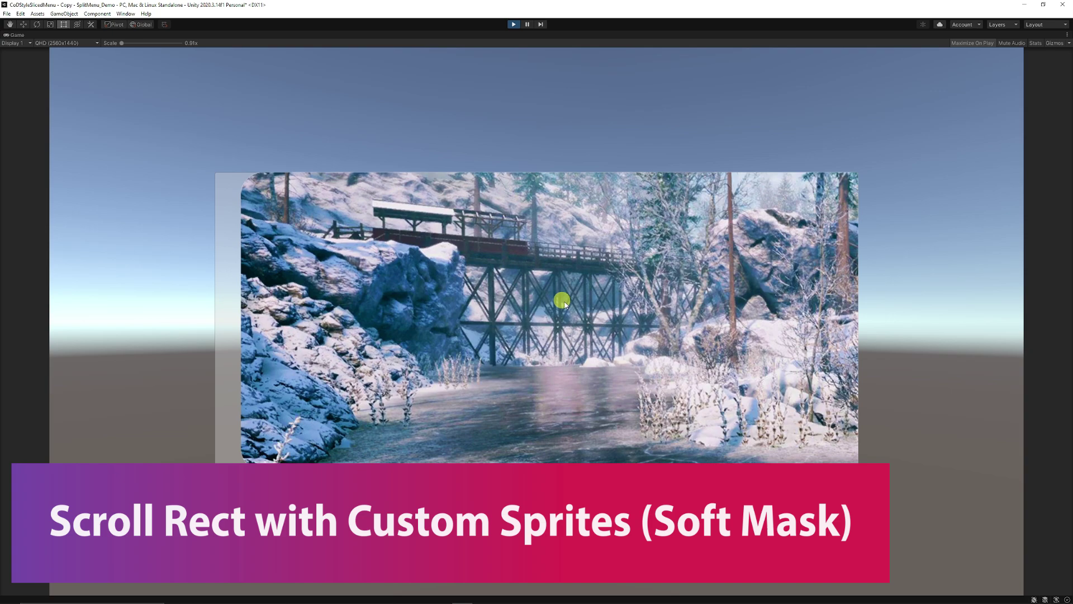
drag(558, 299, 491, 300)
drag(698, 276, 690, 300)
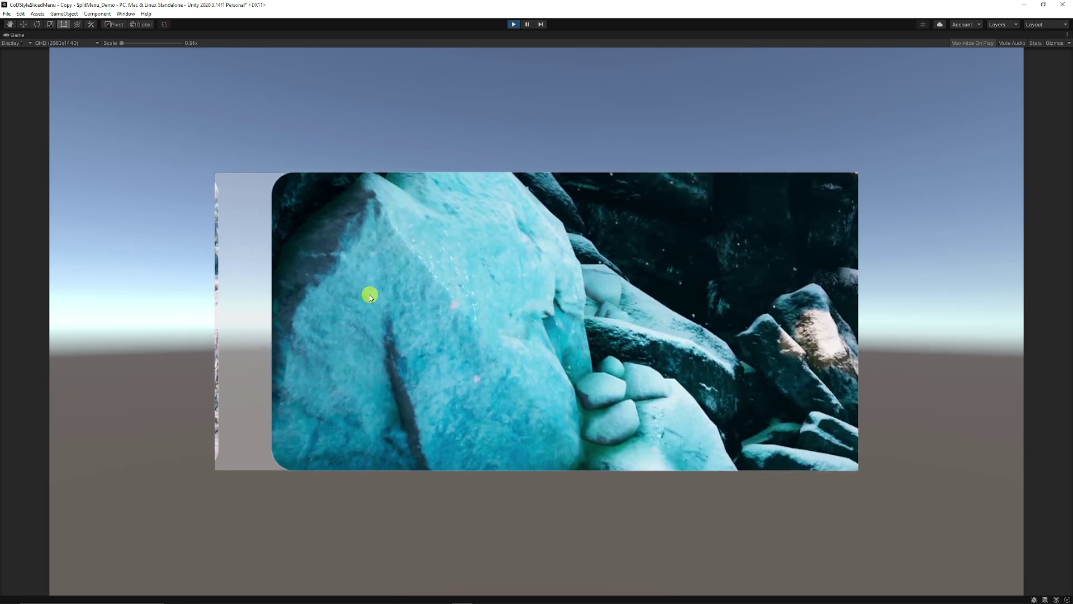
drag(369, 295, 527, 292)
drag(384, 280, 335, 275)
drag(678, 250, 400, 220)
Stop Play mode and create a Scroll View named MyNewScrollView under Custom UI Shape Soft Scroll.
click(513, 24)
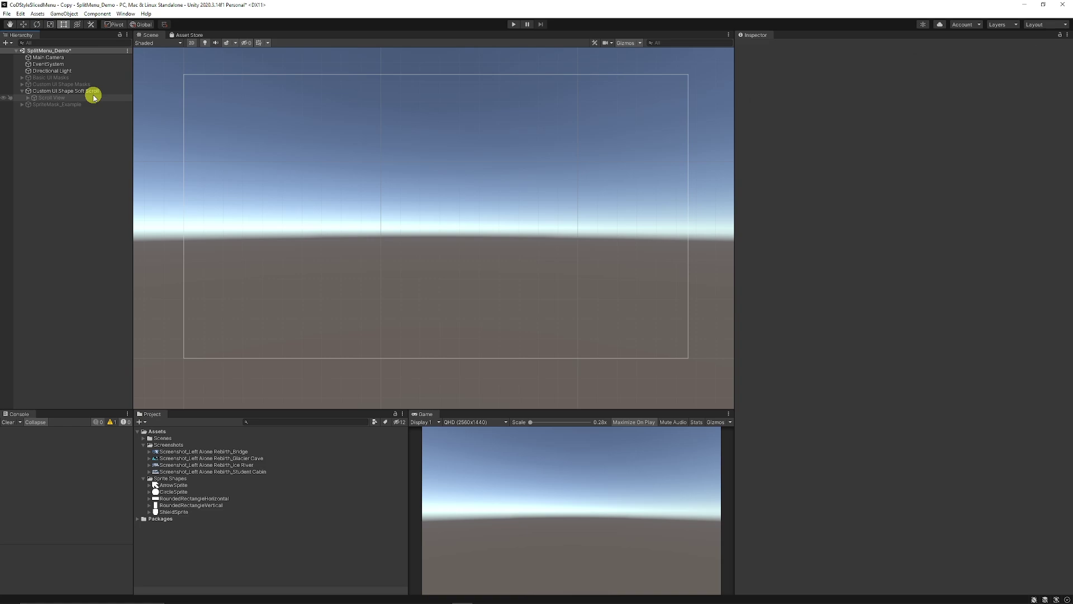
right_click(81, 90)
mouse_move(102, 253)
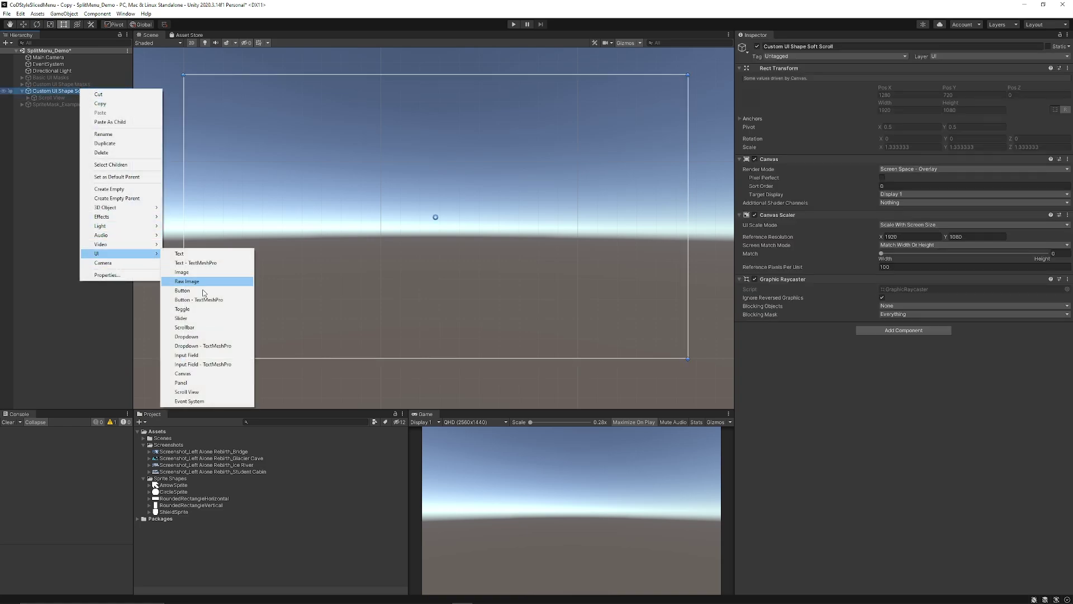
click(186, 392)
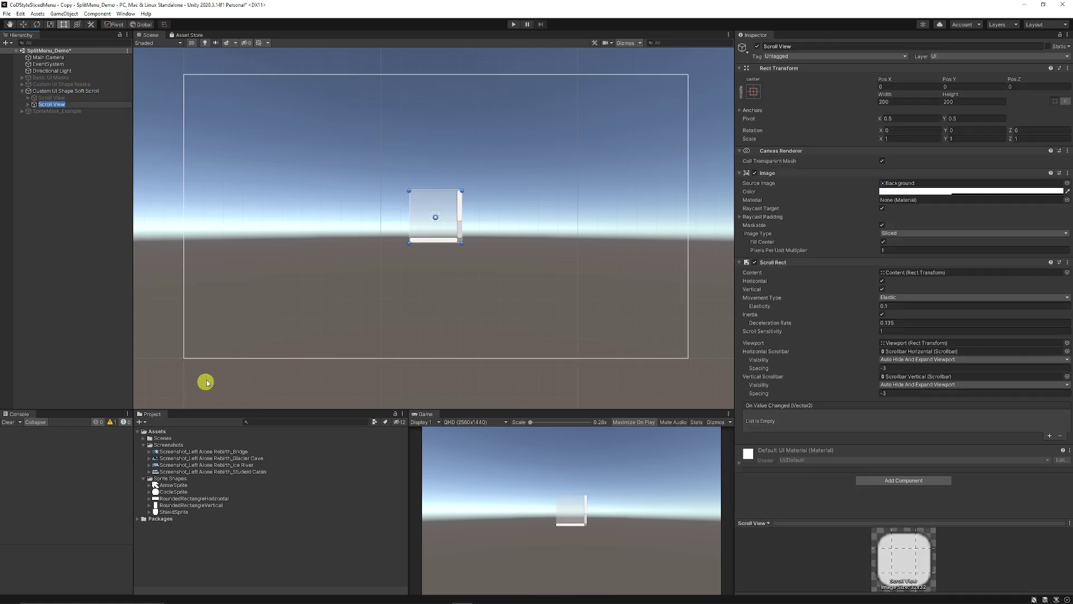
text(MyNewScrollView)
key(Return)
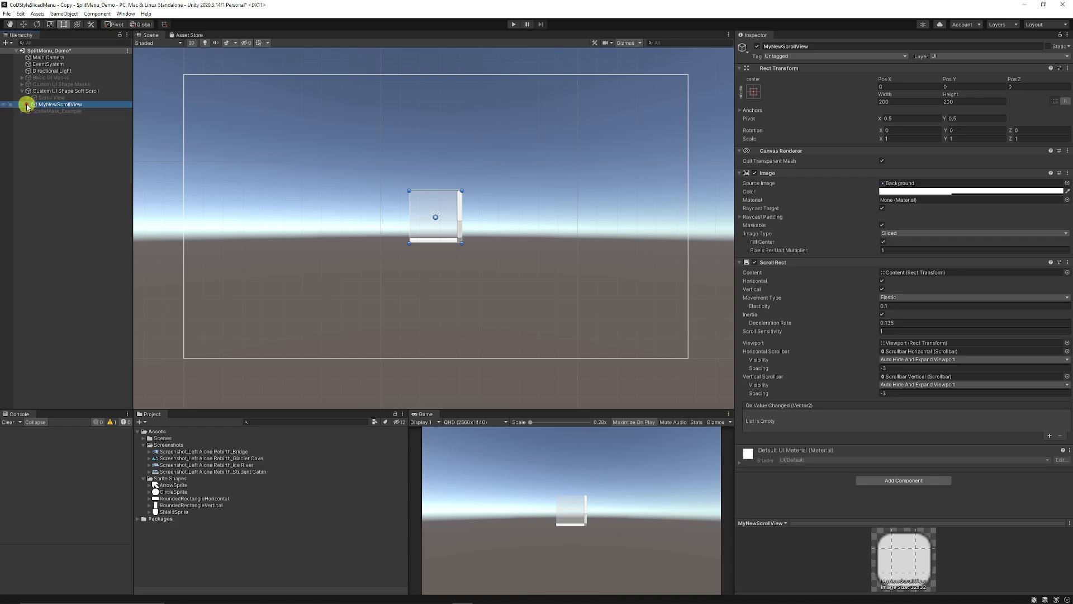
Move Content directly under MyNewScrollView and delete the Viewport and both scrollbars.
click(27, 105)
click(34, 111)
click(62, 117)
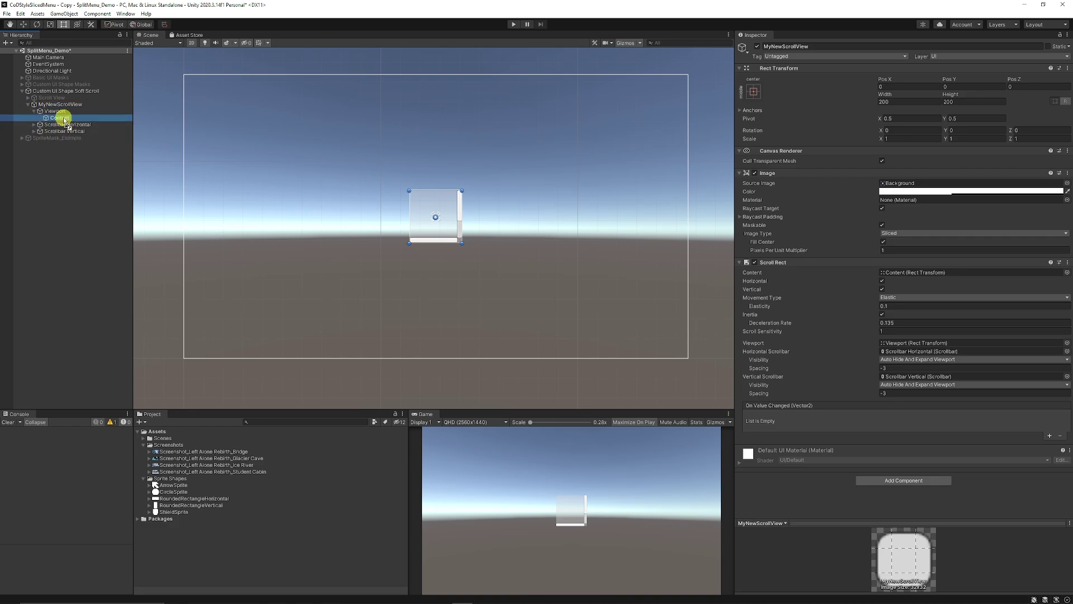
drag(66, 120, 67, 104)
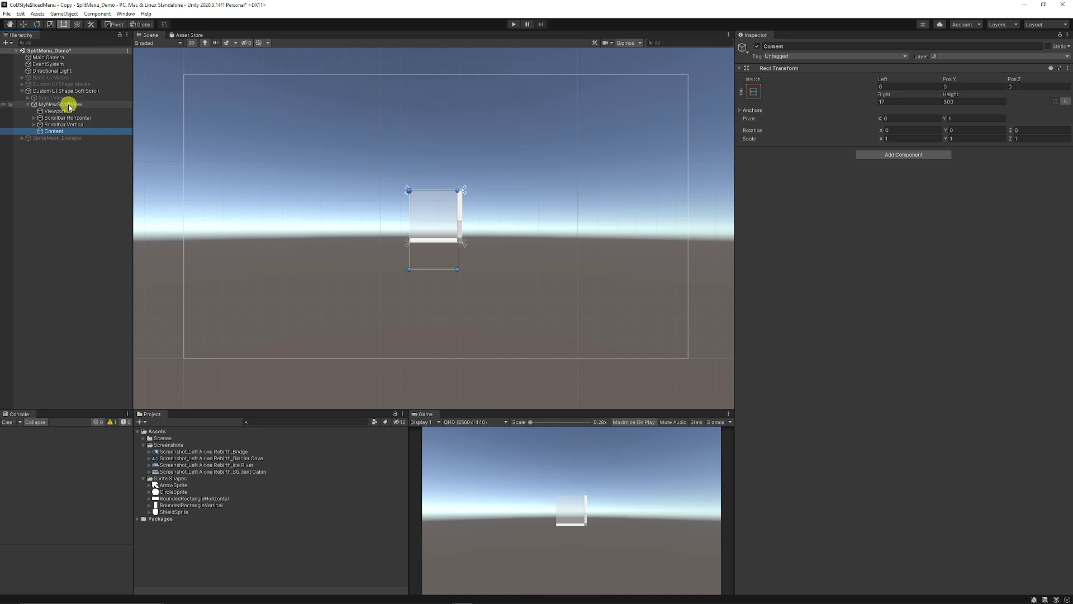
shift+click(79, 110)
key(Delete)
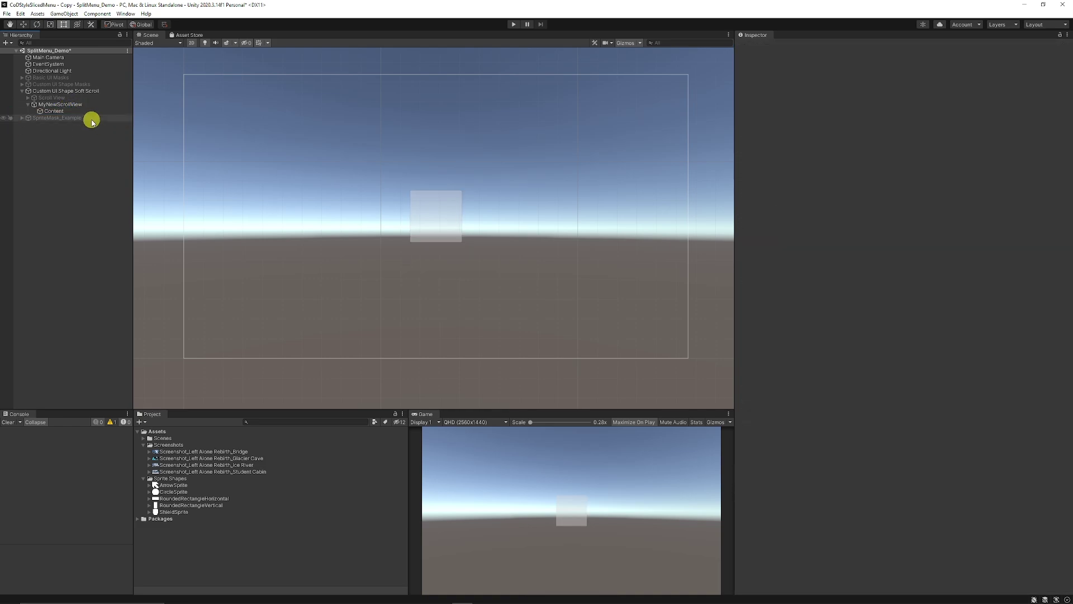
click(53, 111)
Give MyNewScrollView the RoundedRectangleHorizontal sprite and resize it.
click(460, 220)
click(1066, 183)
double_click(540, 225)
drag(461, 224, 508, 319)
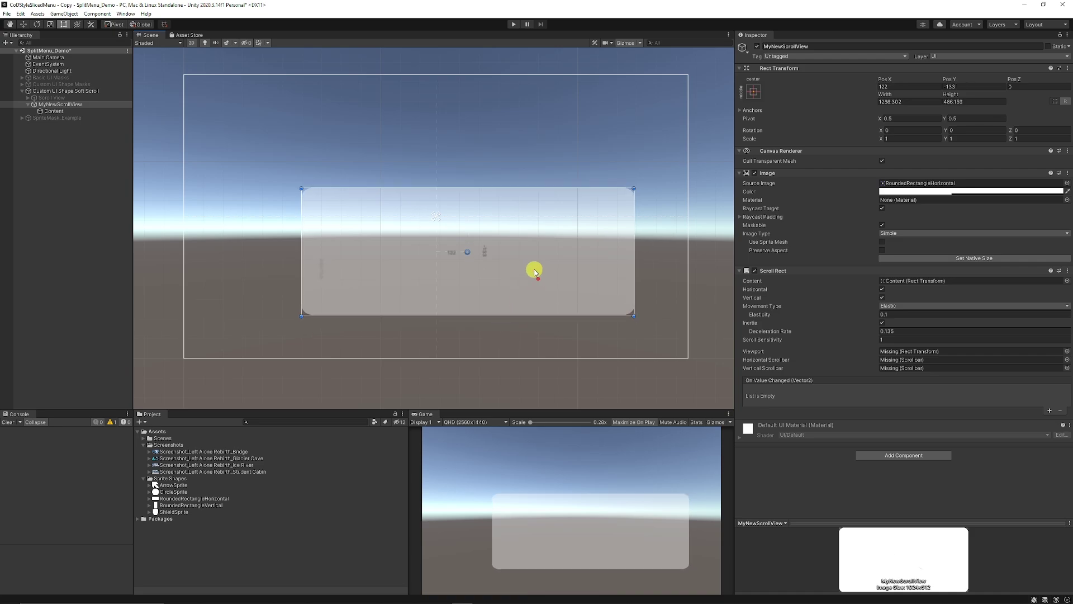
drag(532, 268, 508, 241)
Stretch Content's right edge far to the right, to about Right -2362, then frame it.
click(507, 240)
scroll(439, 186, down, 2)
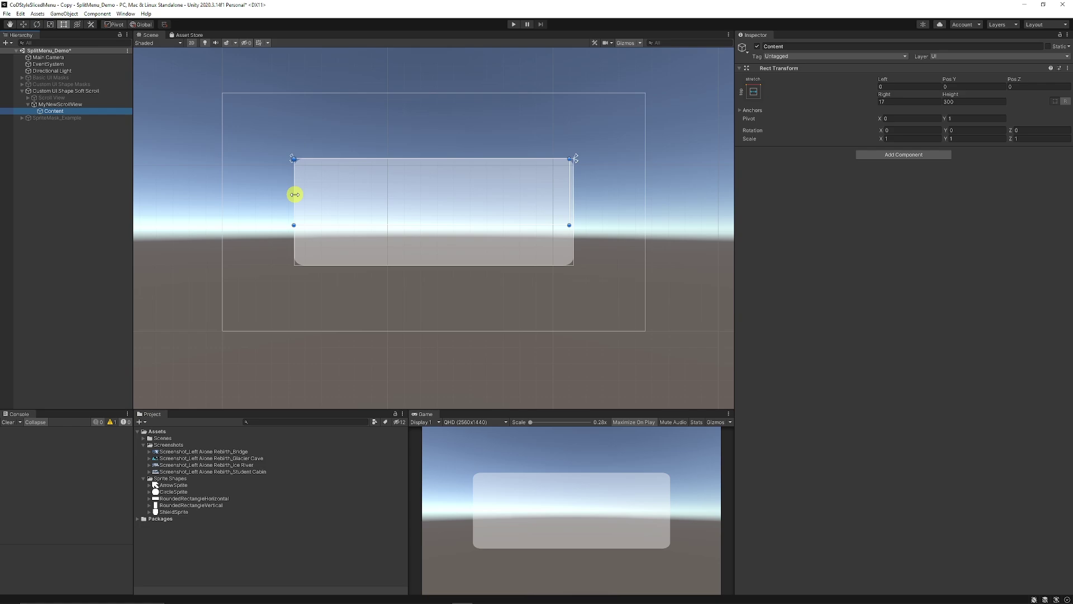
drag(295, 194, 294, 194)
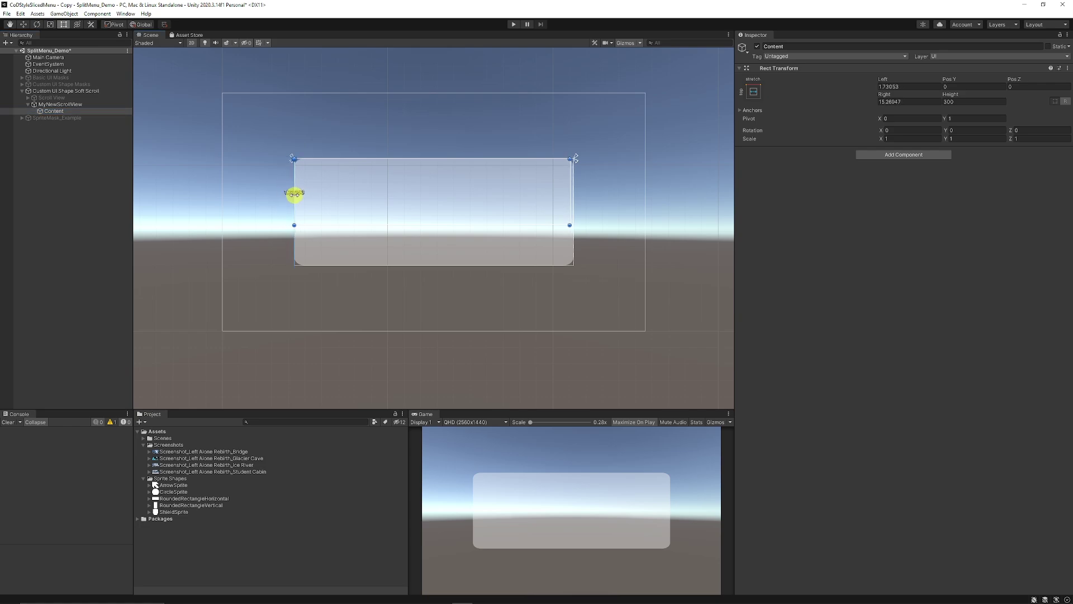
click(573, 211)
click(567, 204)
drag(569, 204, 613, 206)
scroll(613, 206, down, 2)
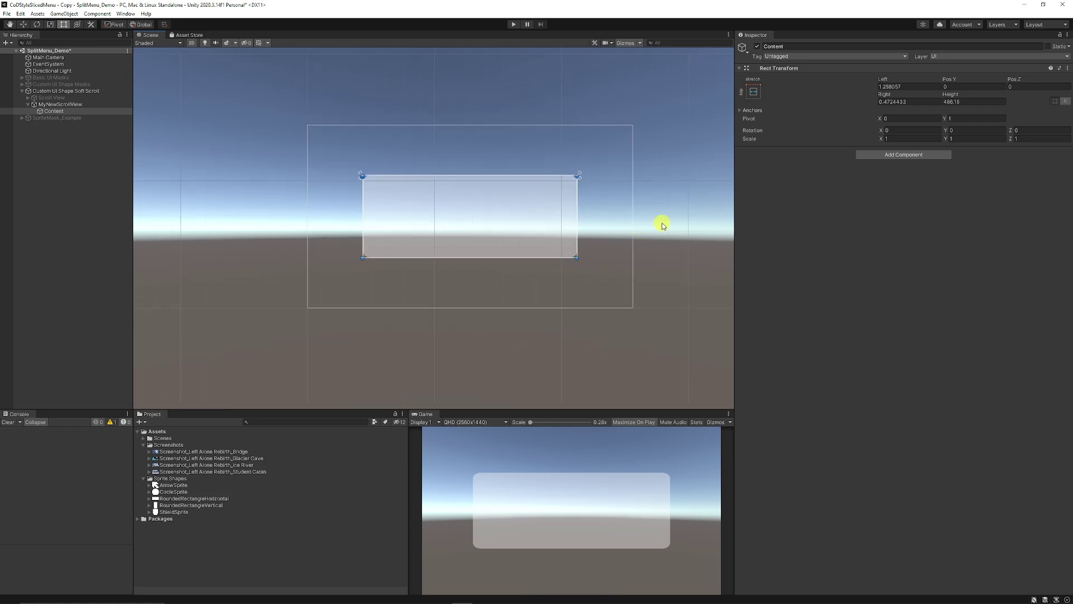
middle_drag(659, 223, 481, 211)
scroll(482, 211, down, 1)
drag(439, 203, 709, 204)
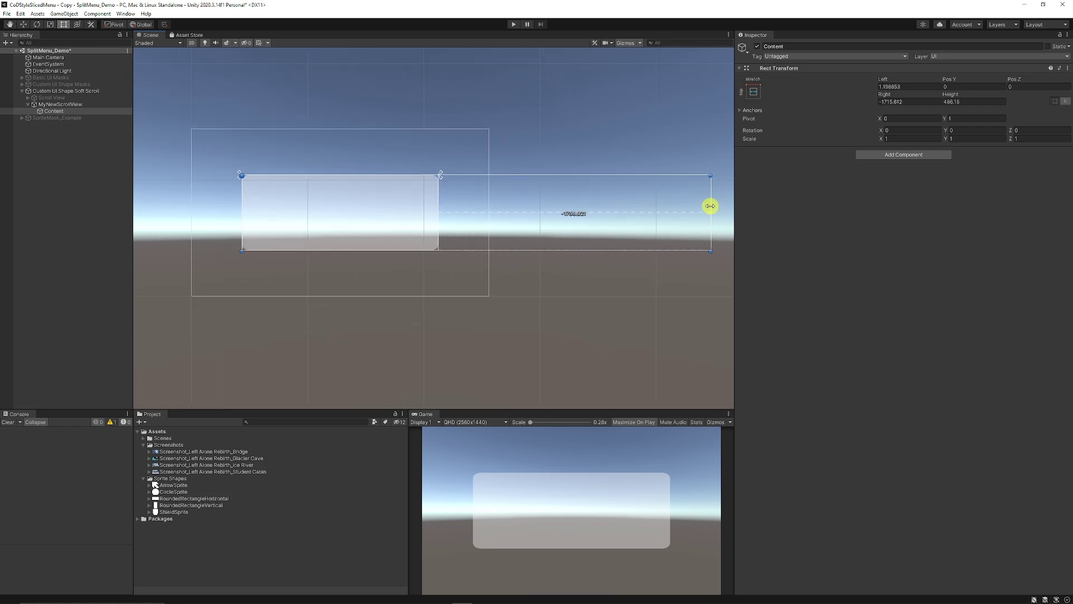
key(Right)
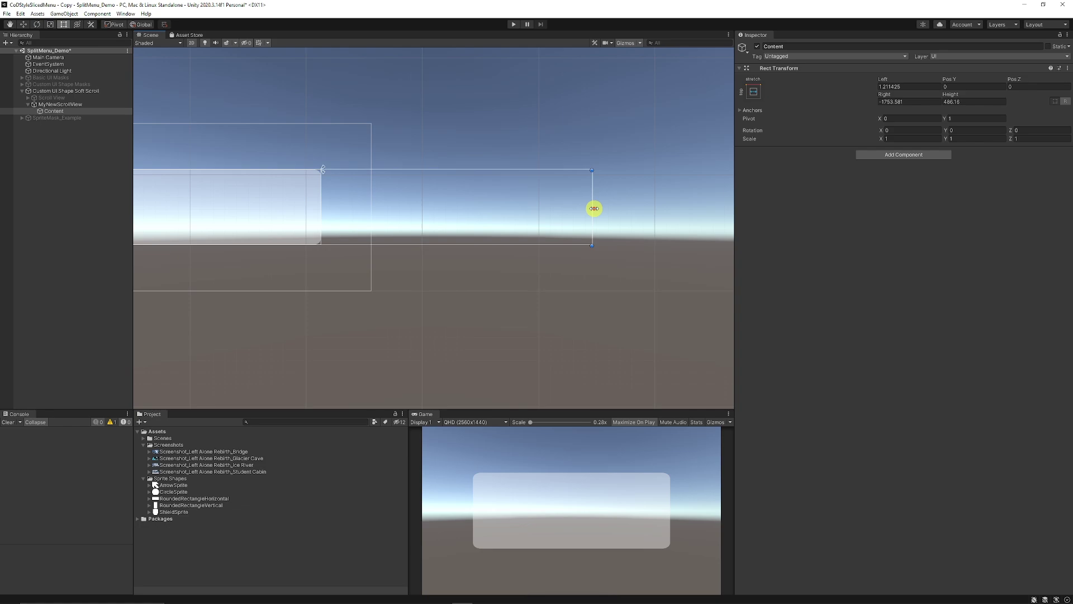
drag(594, 209, 687, 209)
middle_drag(315, 204, 436, 211)
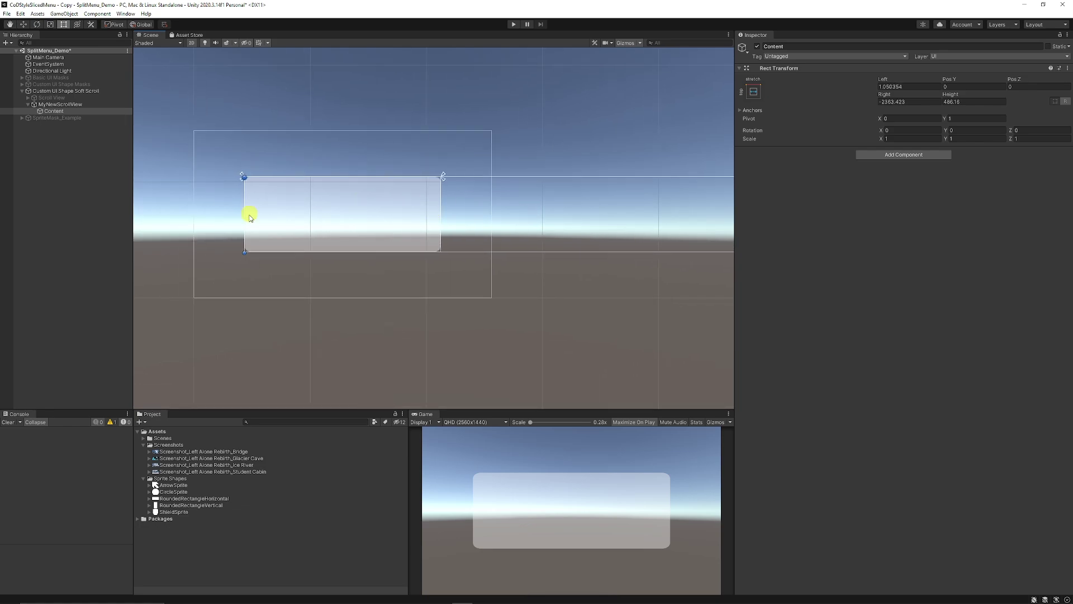
double_click(66, 112)
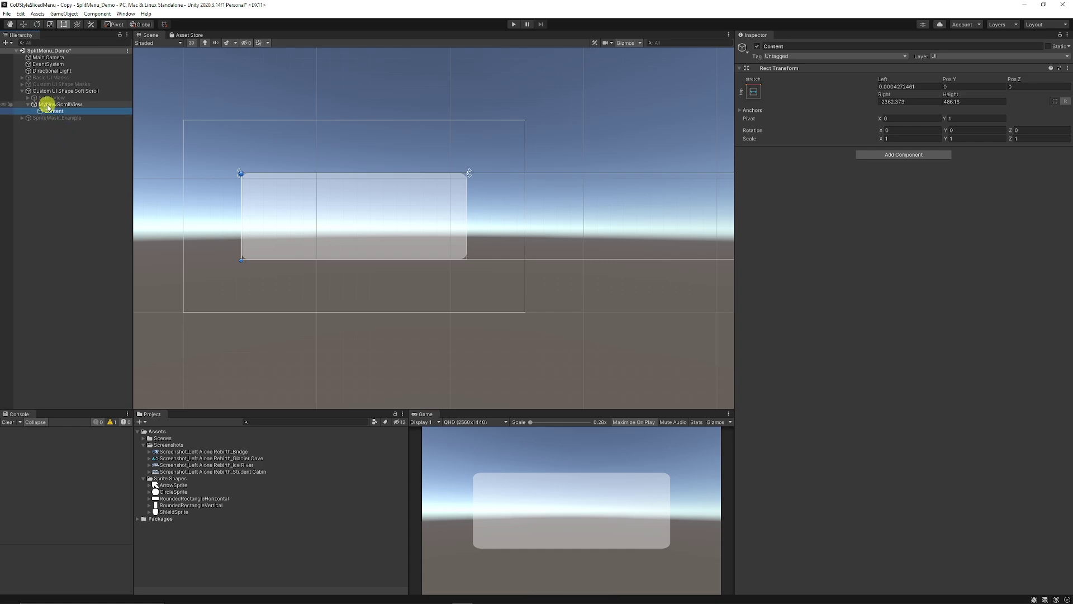
Create MaskedImage under Content at the panel's top-left with the RoundedRectangleHorizontal sprite.
right_click(54, 110)
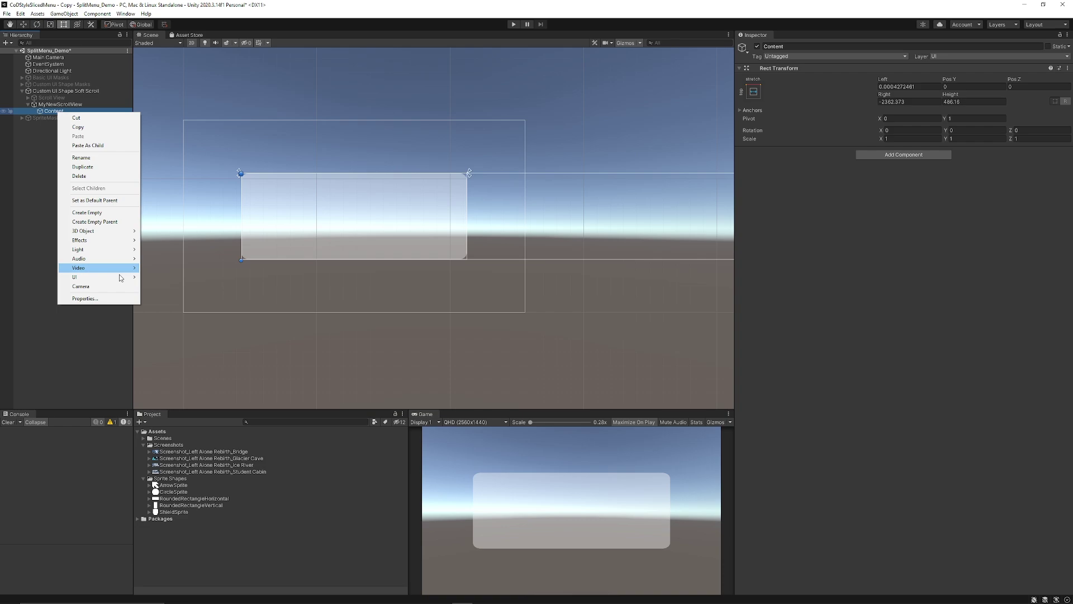
mouse_move(84, 271)
click(162, 294)
text(MaskedImage)
key(Return)
drag(564, 217, 385, 310)
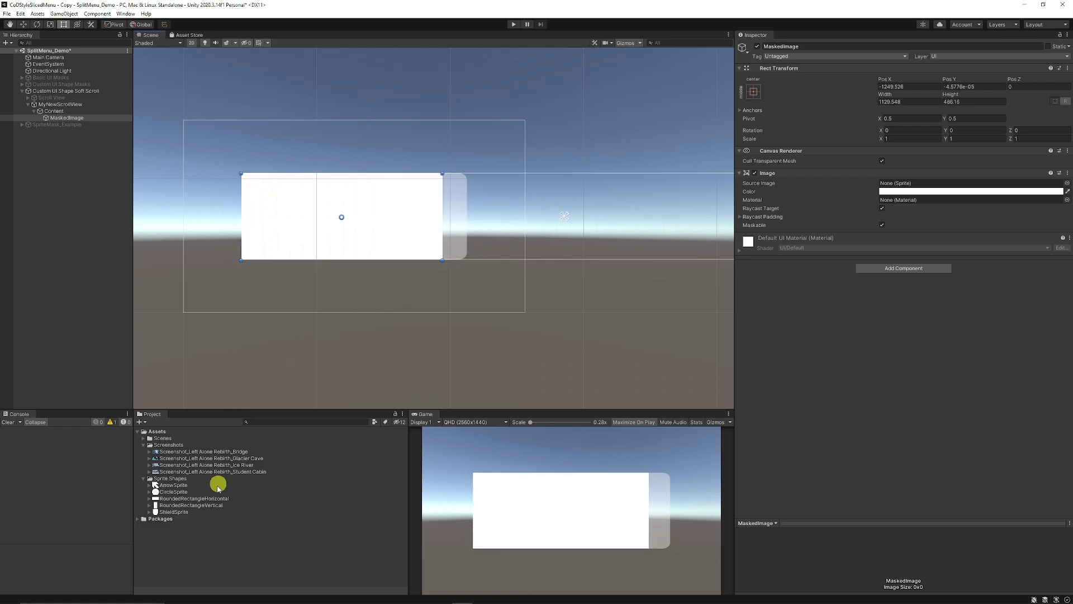
drag(172, 499, 907, 185)
Add a child Image named BGImage under MaskedImage.
scroll(419, 273, up, 4)
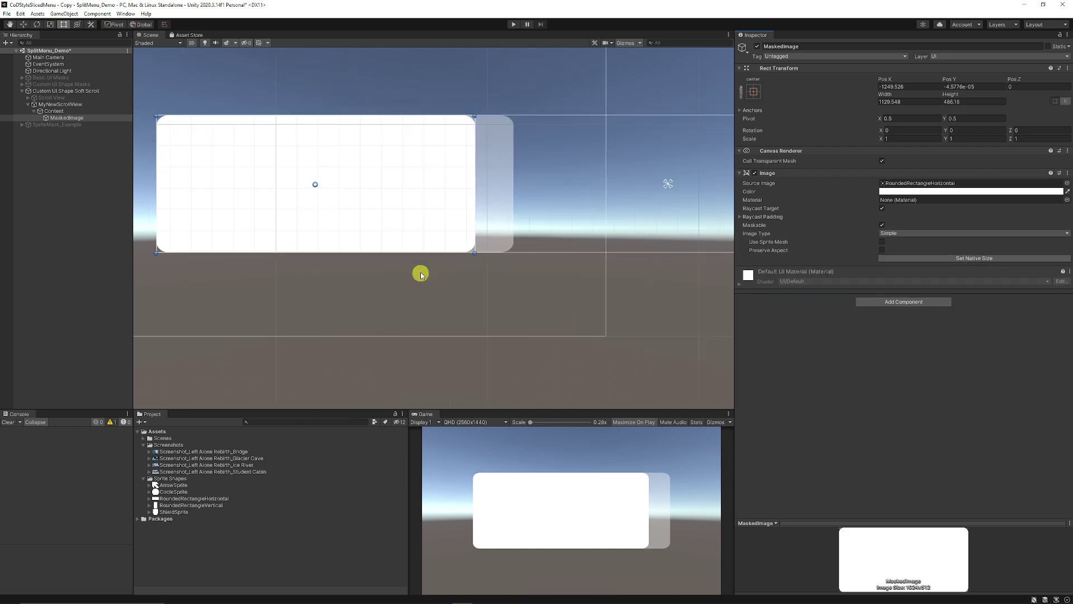
scroll(459, 249, up, 2)
right_click(71, 117)
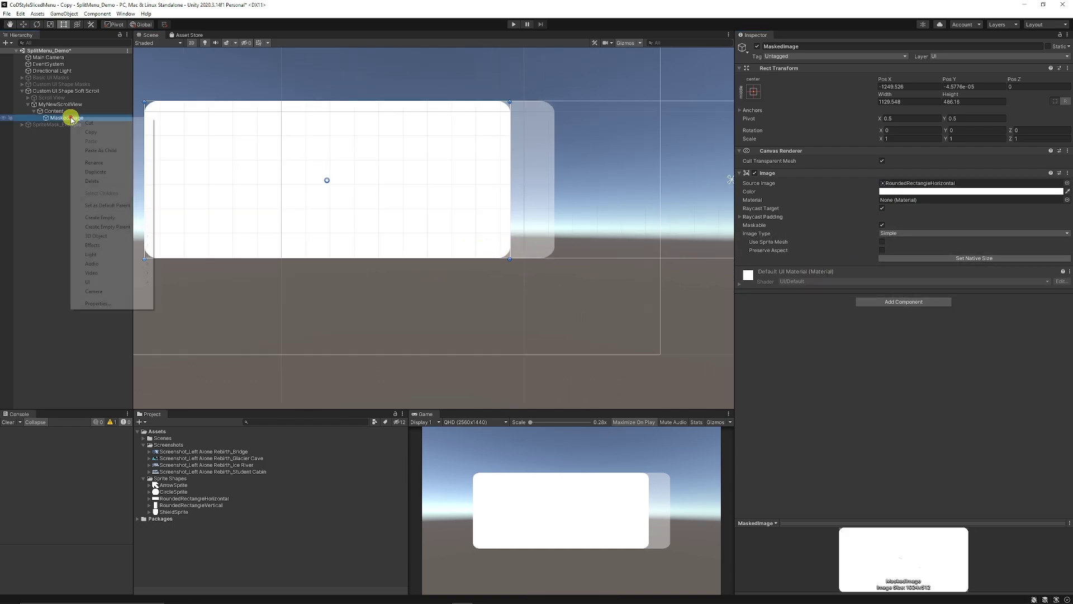
mouse_move(139, 282)
click(201, 301)
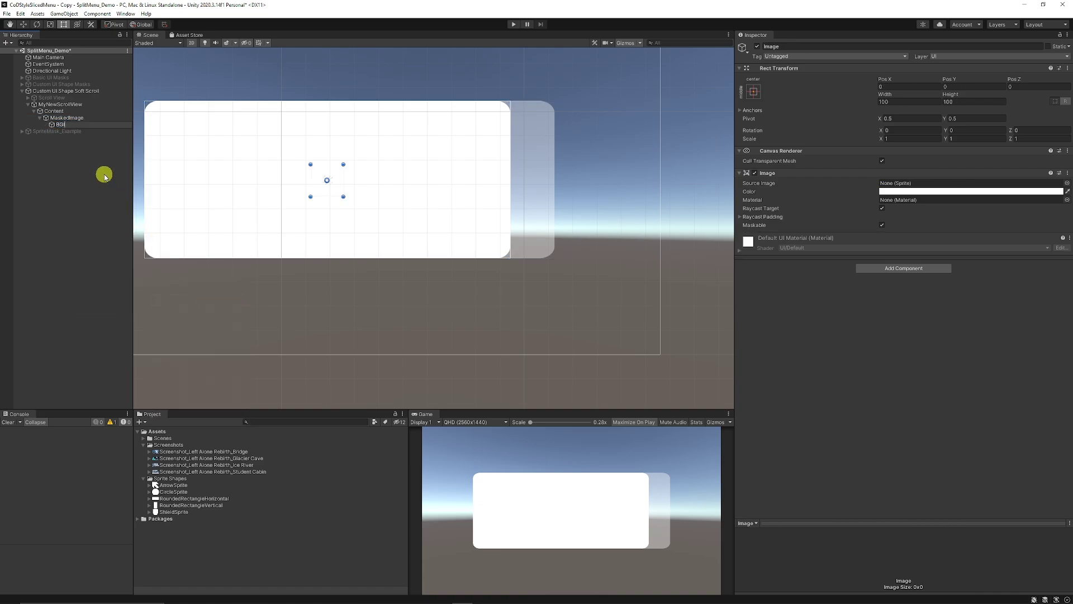
text(BGImage)
key(Return)
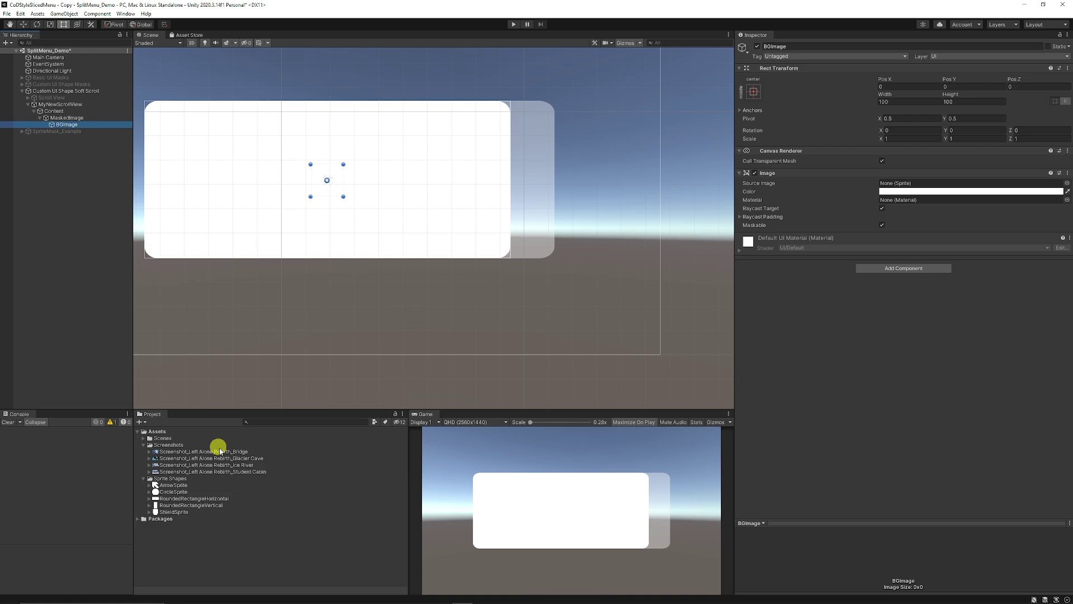
Give BGImage the Glacier Cave screenshot, stretch its anchors, preserve aspect, and enlarge it beyond the mask.
drag(244, 462, 911, 181)
click(753, 91)
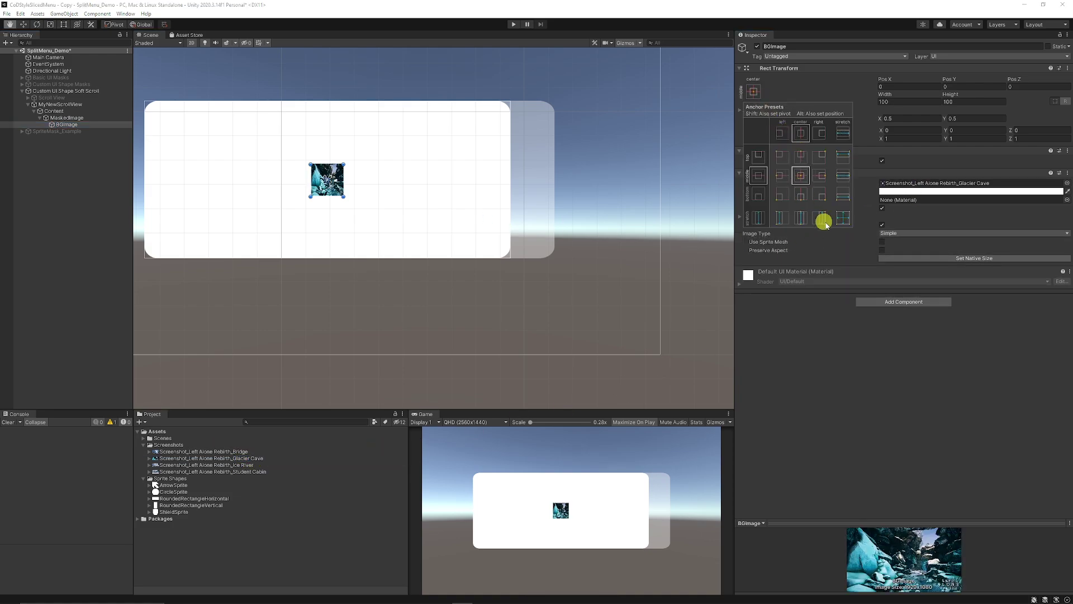
alt+click(843, 217)
middle_drag(287, 212, 337, 229)
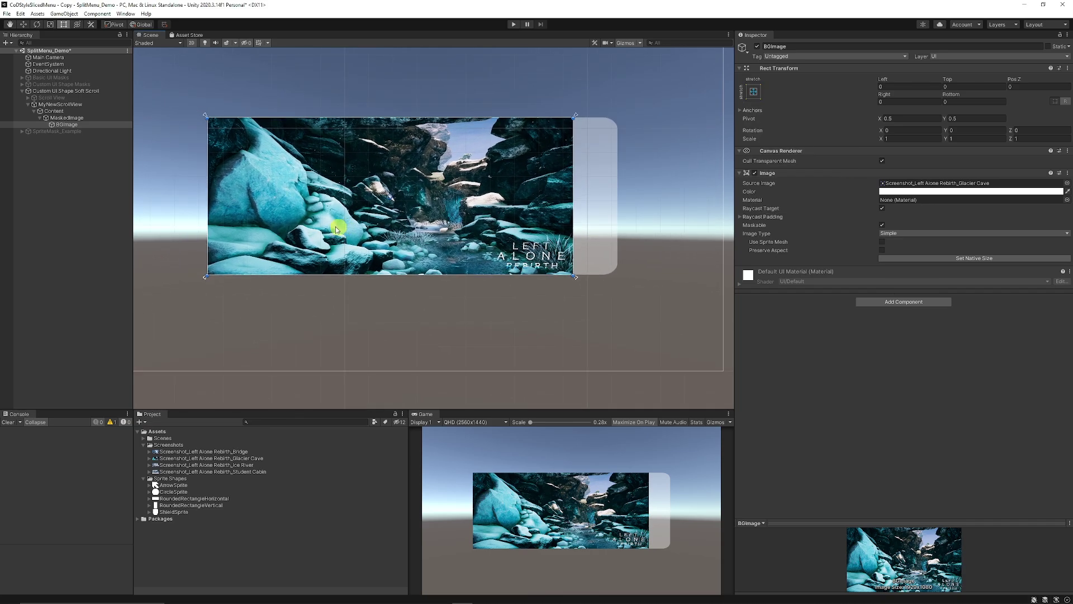
click(882, 250)
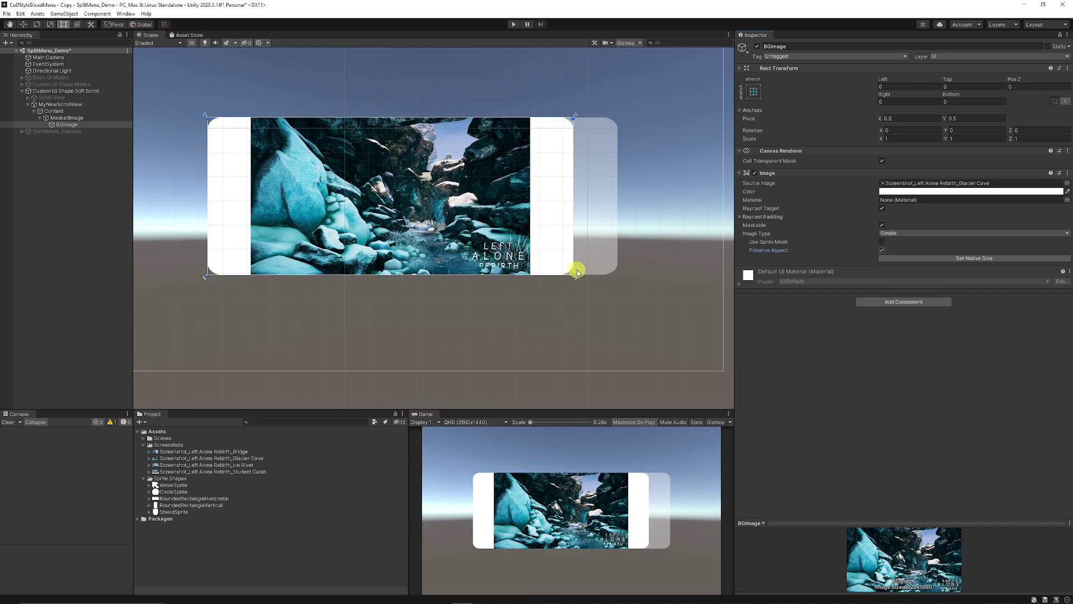
drag(566, 274, 477, 270)
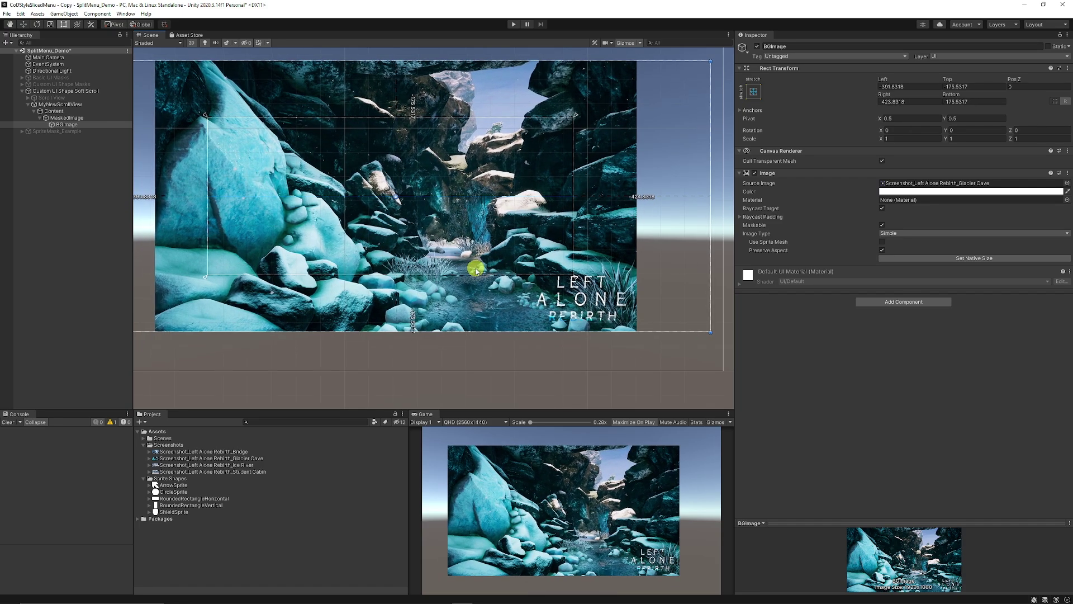
click(70, 117)
Add a Soft Mask to MaskedImage and make its BGImage child maskable.
click(897, 302)
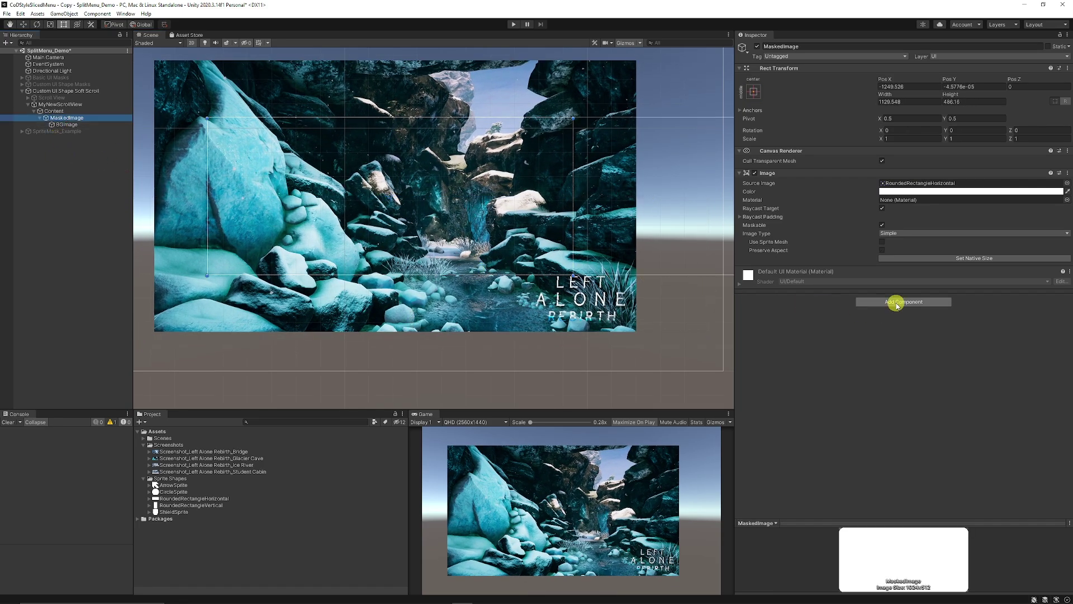
click(889, 348)
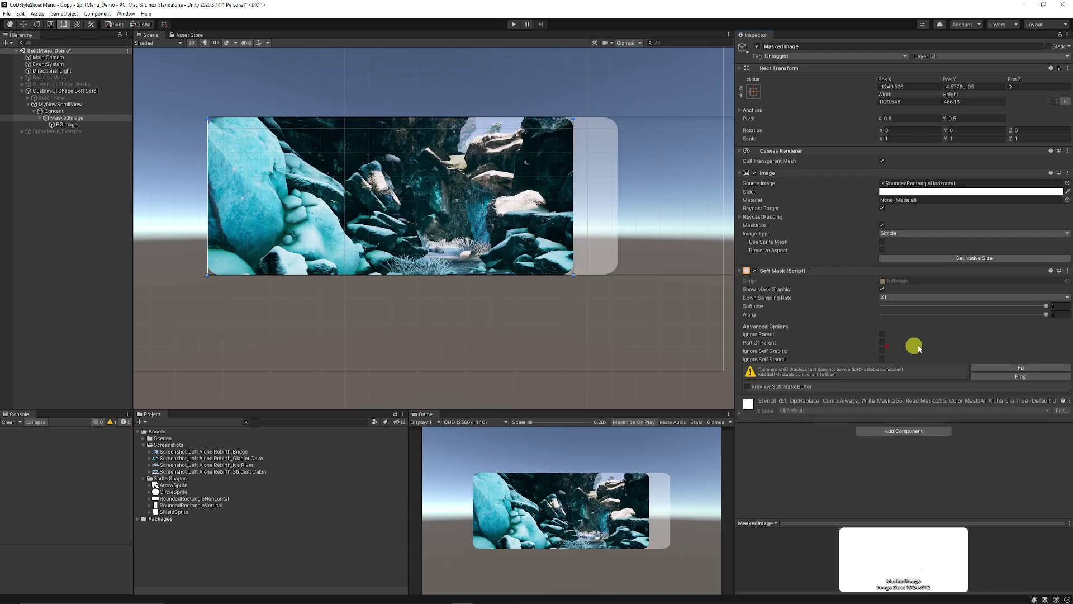
click(1020, 367)
click(92, 178)
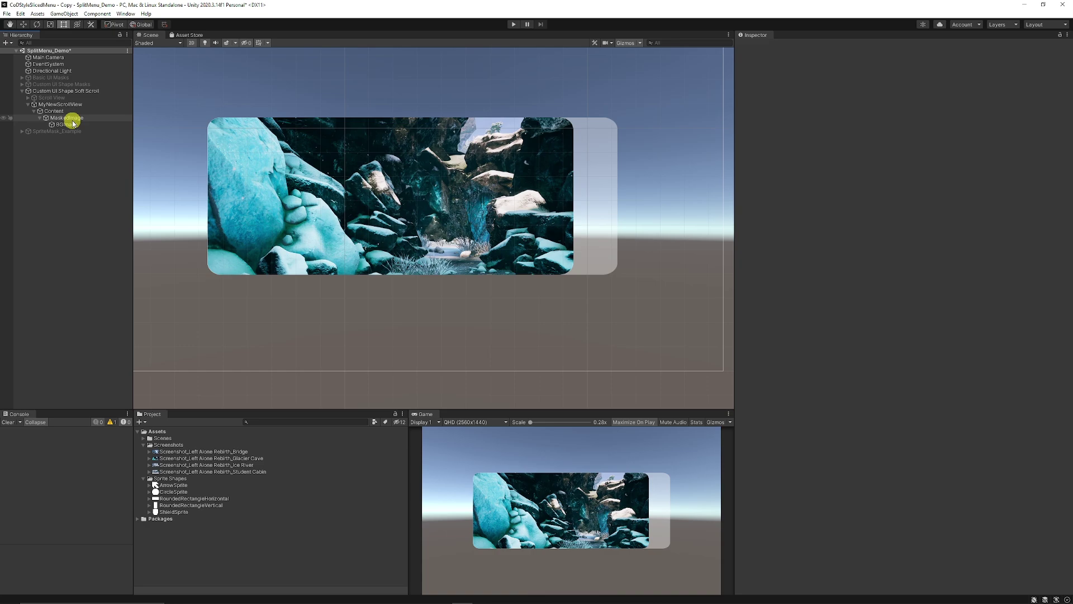
Add a Soft Mask to MyNewScrollView and enter Play mode to test.
click(62, 104)
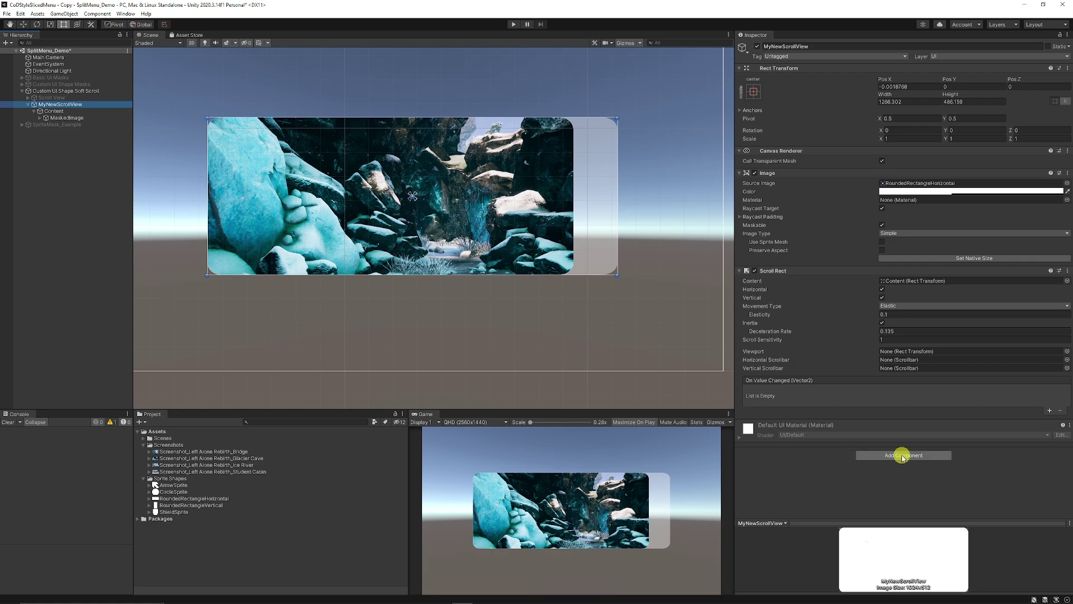
click(904, 455)
click(885, 493)
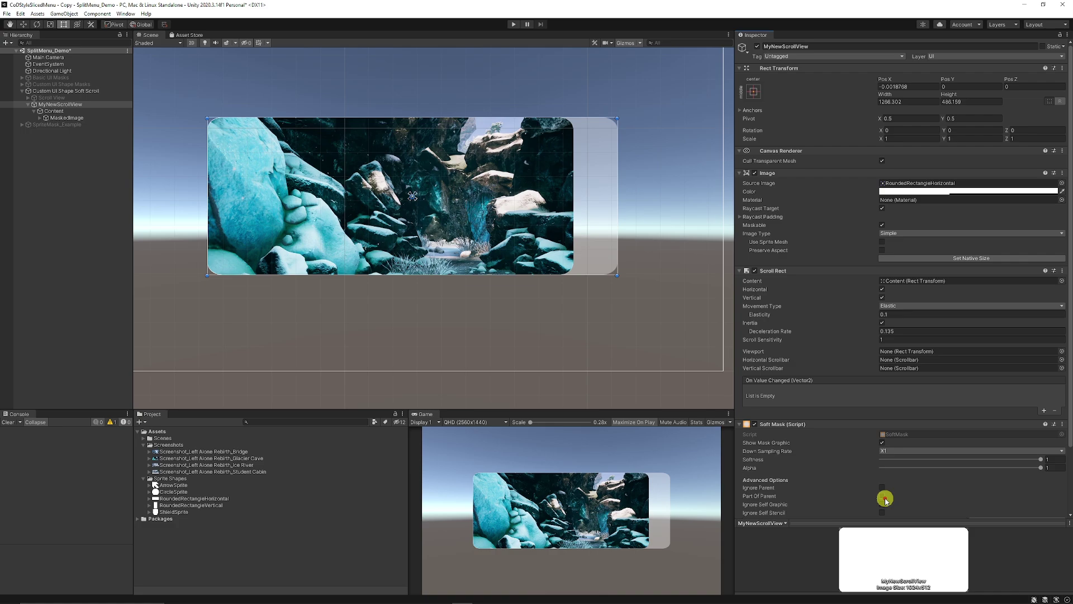
scroll(1012, 452, down, 3)
click(513, 25)
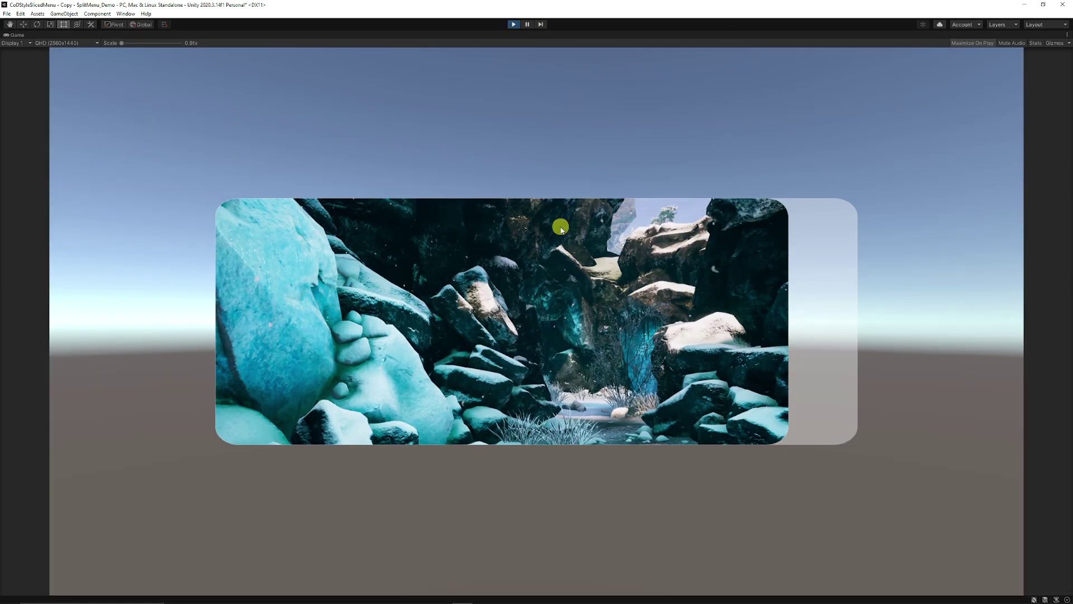
drag(559, 227, 466, 113)
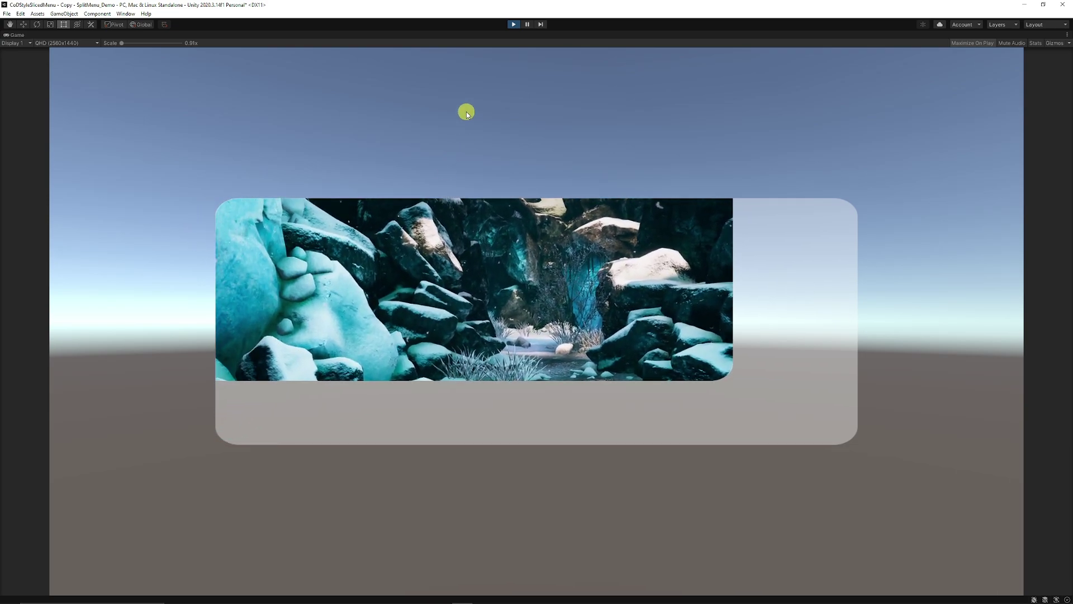
drag(414, 235, 330, 305)
Stop Play mode and duplicate MaskedImage twice.
click(514, 24)
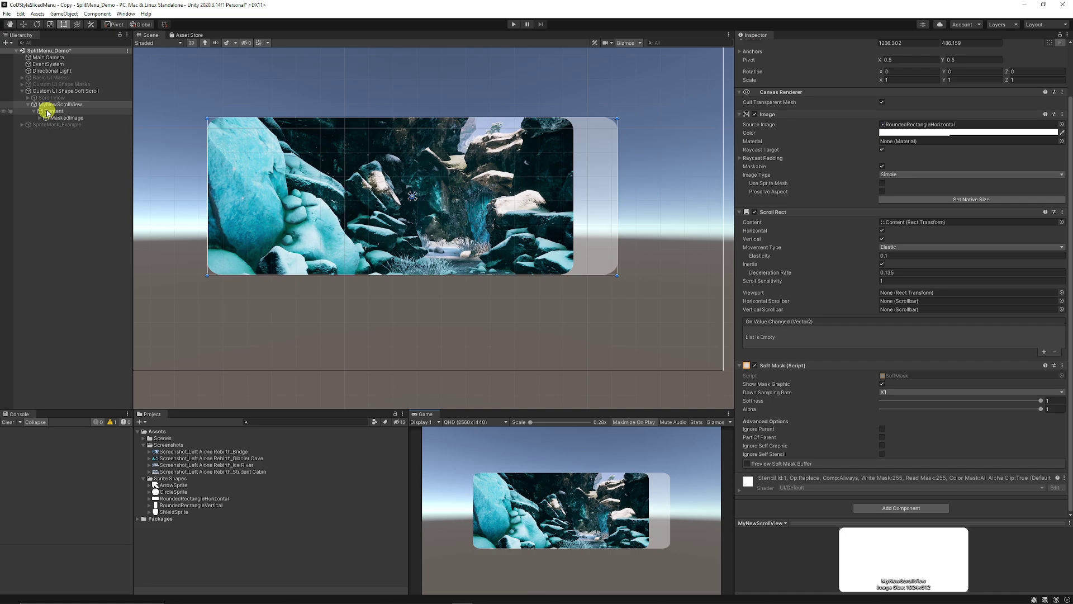
click(58, 118)
key(ctrl+d)
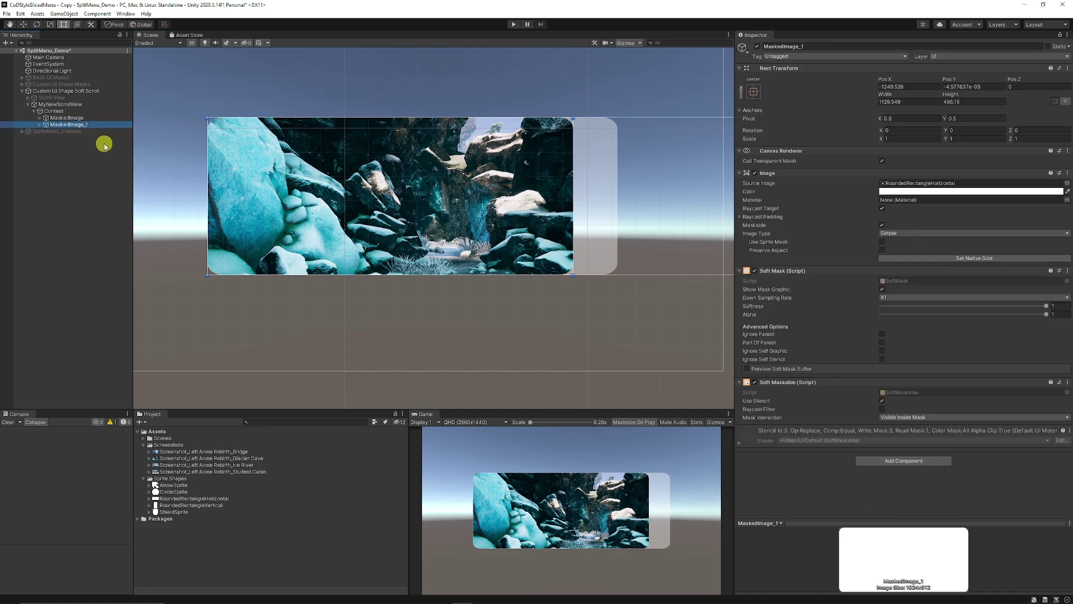
key(ctrl+d)
key(f)
Line up MaskedImage_1 and MaskedImage_2 beside the original along the Content row.
middle_drag(545, 194, 355, 190)
scroll(354, 190, down, 1)
click(75, 125)
drag(280, 203, 455, 197)
click(70, 131)
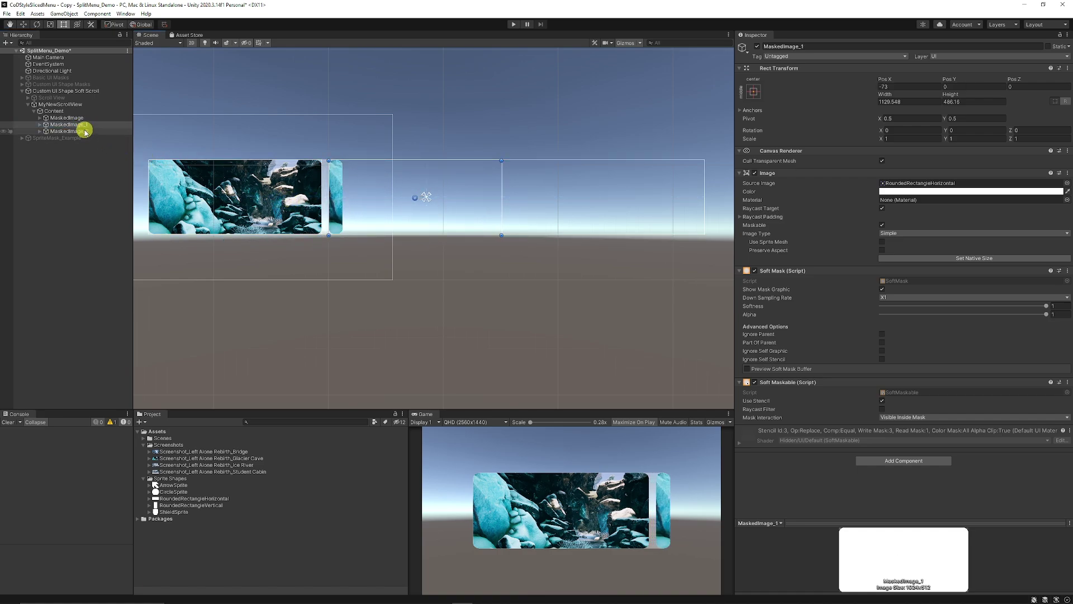
drag(615, 208, 585, 197)
Add a Horizontal Layout Group to Content and pan the scene to view the image row.
click(586, 197)
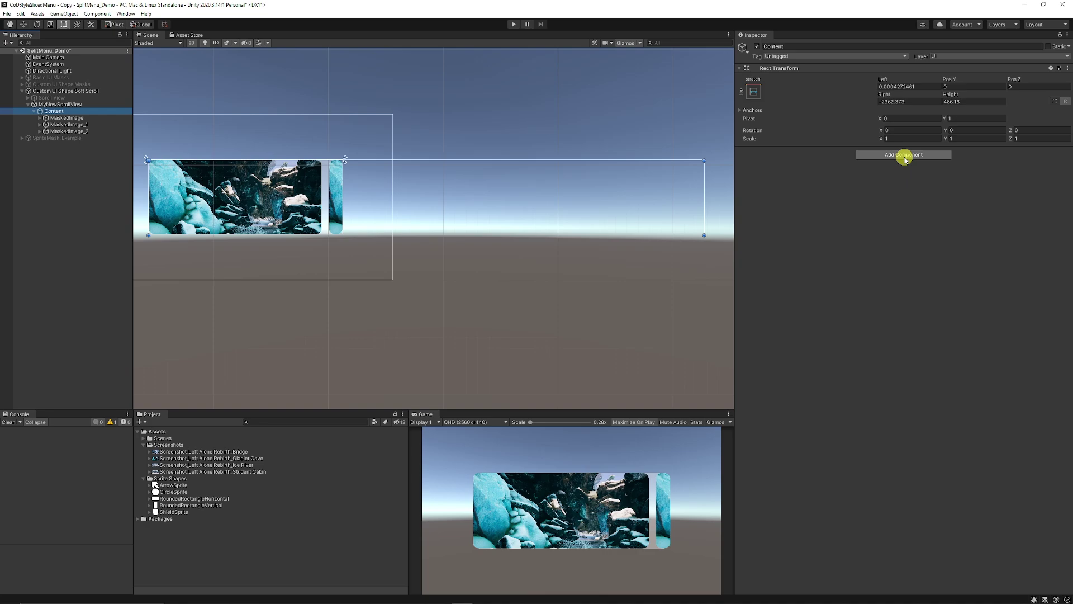
click(904, 155)
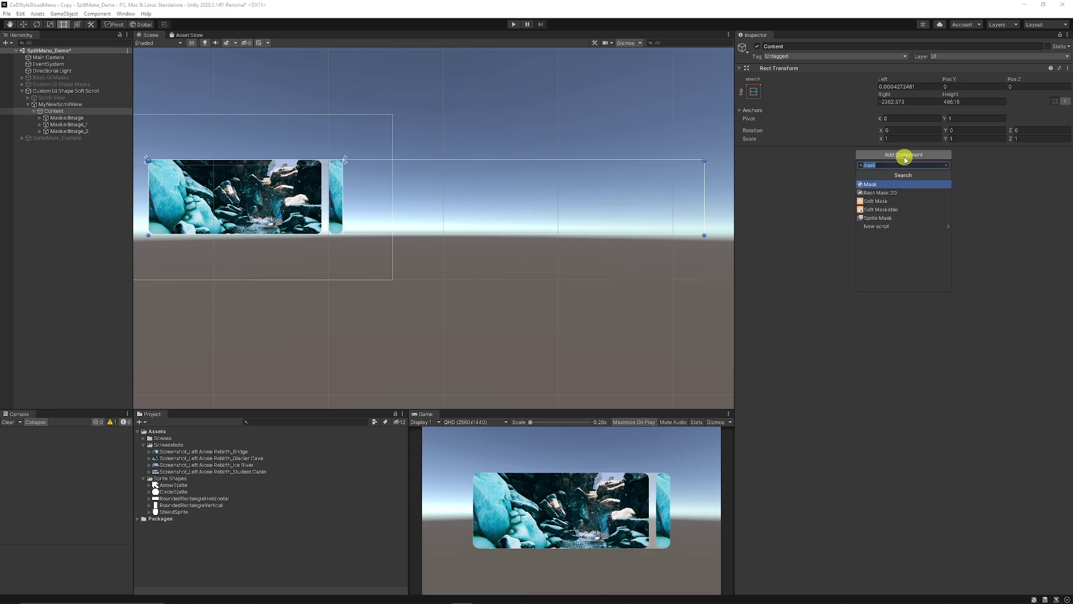
text(hor)
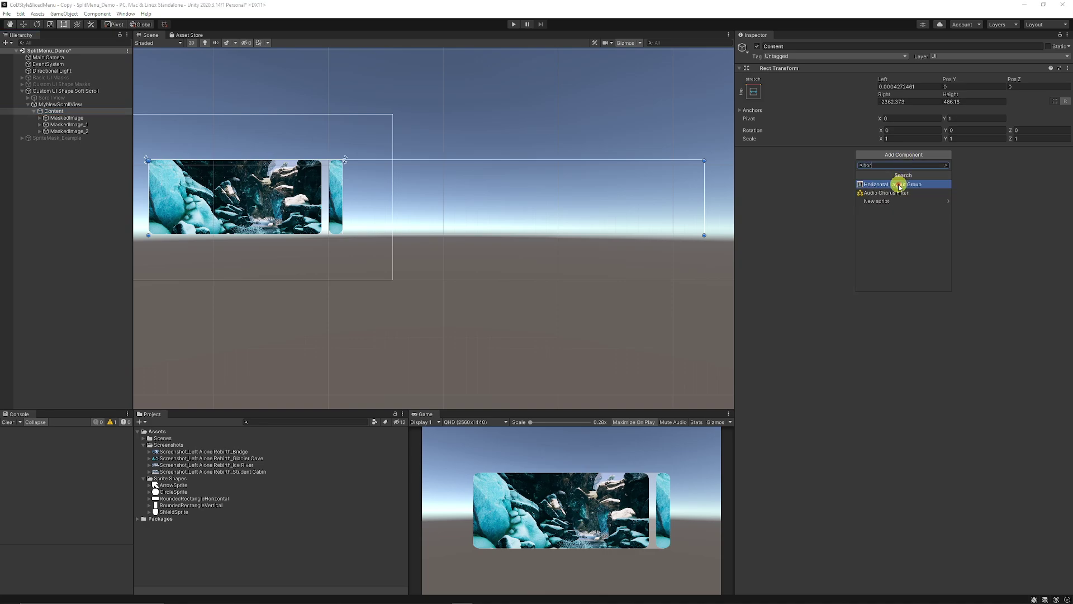
click(899, 184)
middle_drag(317, 206, 439, 202)
middle_drag(610, 208, 434, 204)
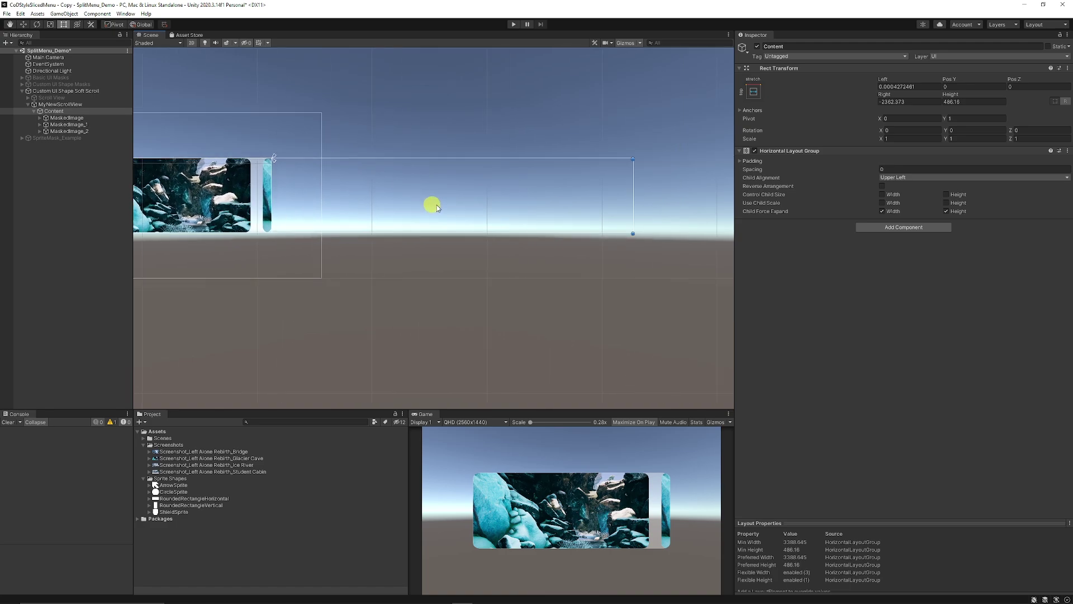
scroll(503, 207, down, 3)
middle_drag(638, 208, 541, 202)
Inspect MaskedImage, MaskedImage_1, MaskedImage_2 and their BGImage children, then enter play mode.
click(78, 117)
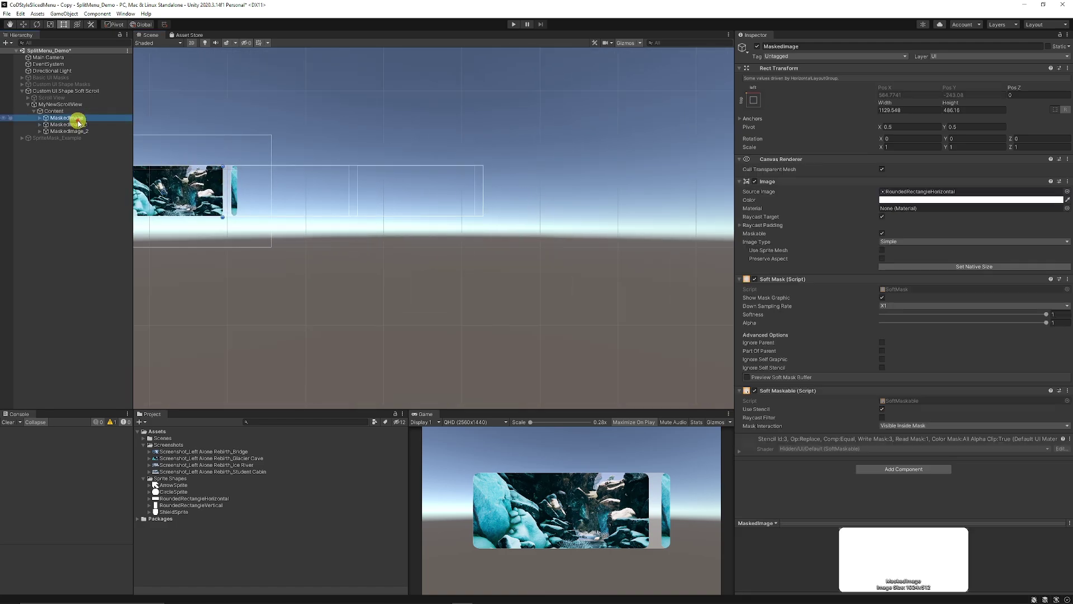
click(79, 124)
click(79, 131)
middle_drag(285, 198, 433, 197)
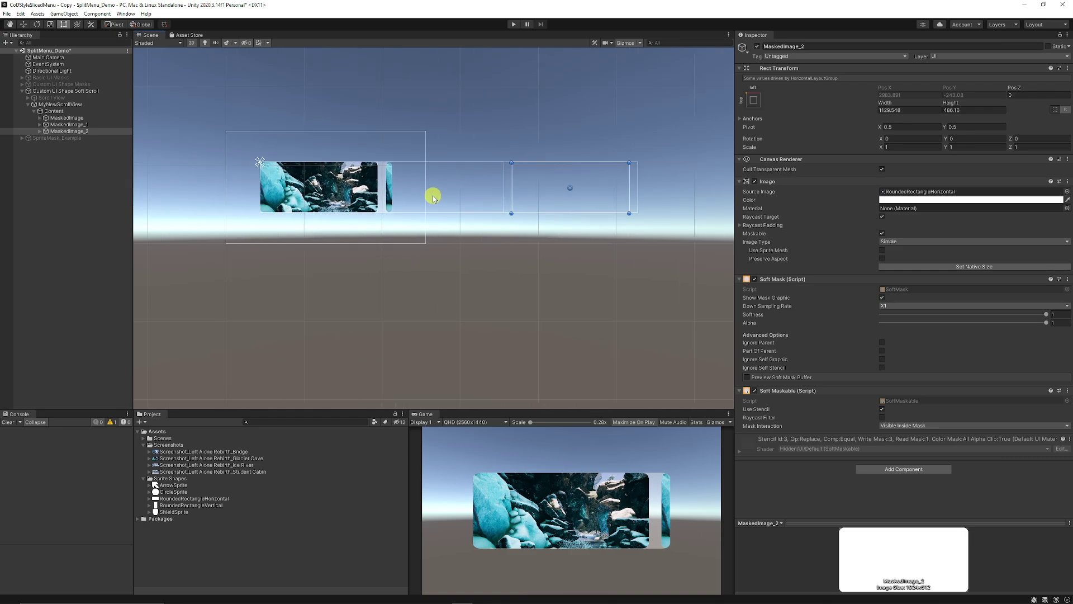
click(39, 125)
click(67, 132)
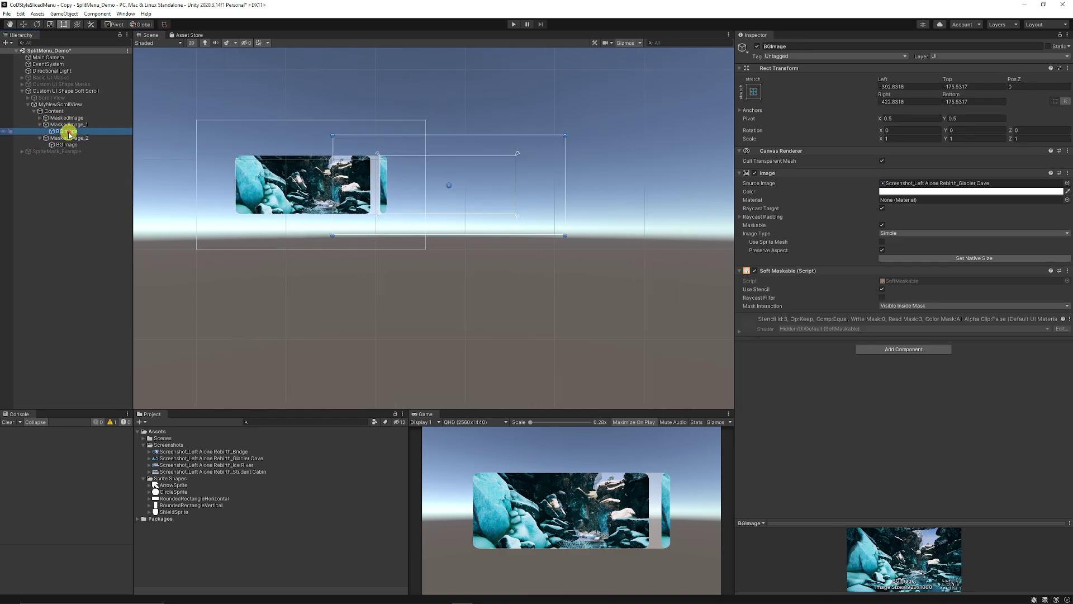
key(Down)
key(Down)
click(513, 25)
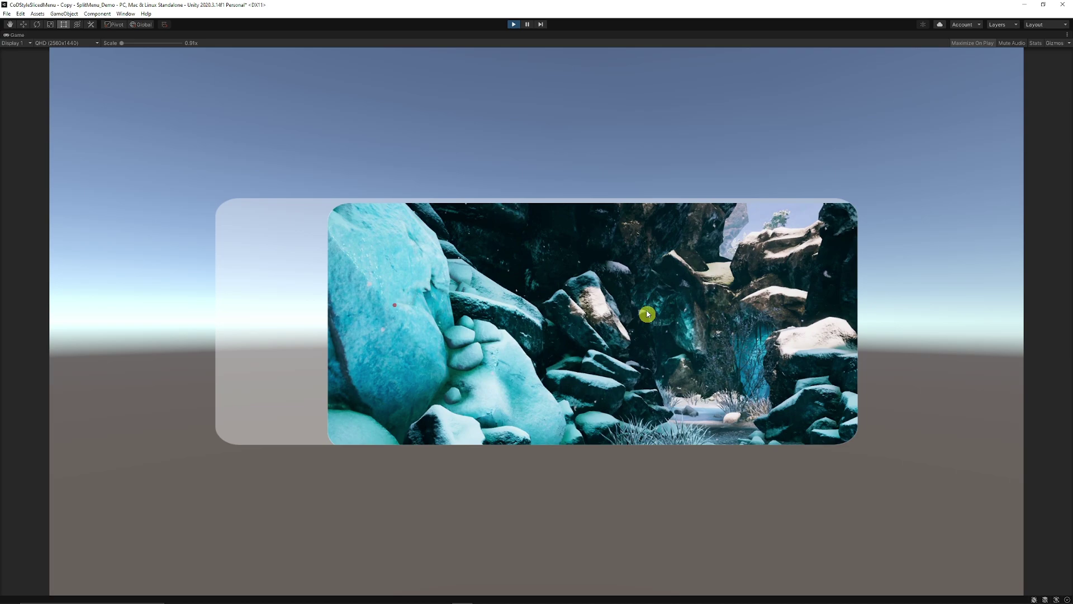
Stop play mode, select ScreenshotAbove, and drag the circle mask around the example scene.
click(513, 24)
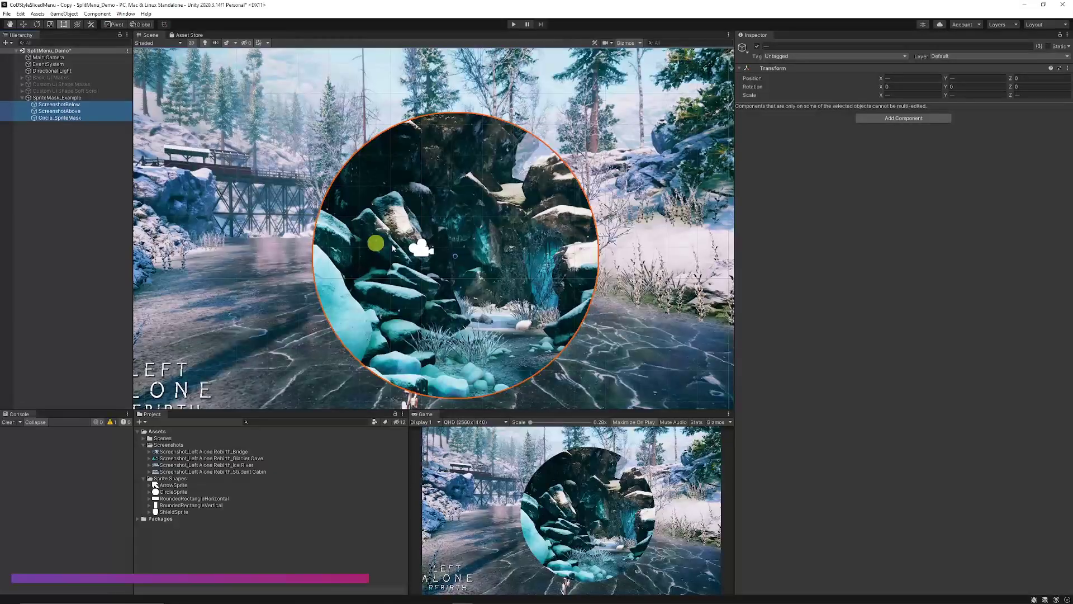
click(520, 268)
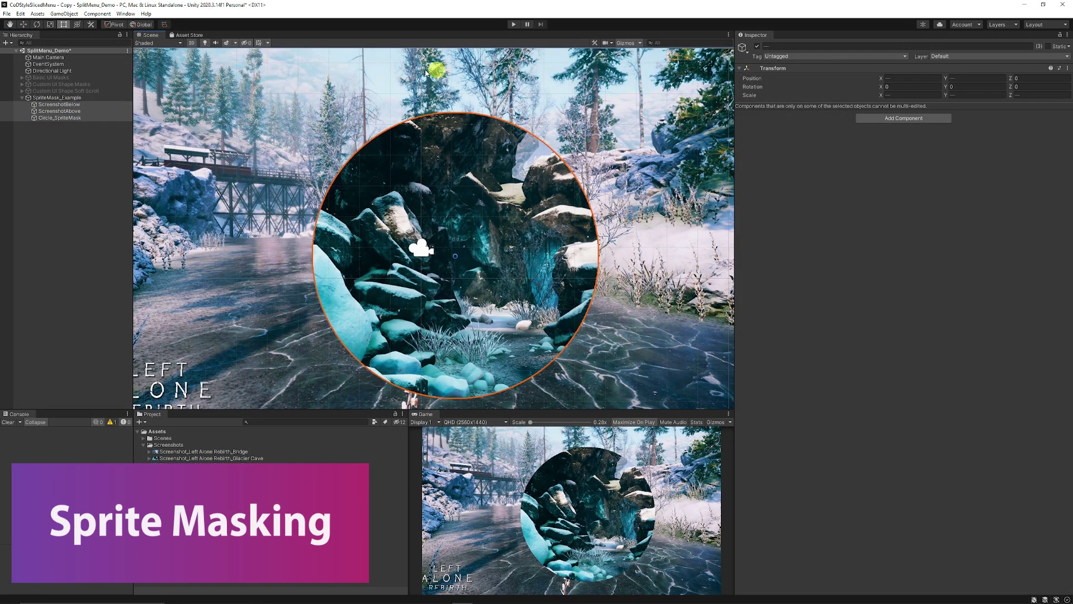
click(472, 247)
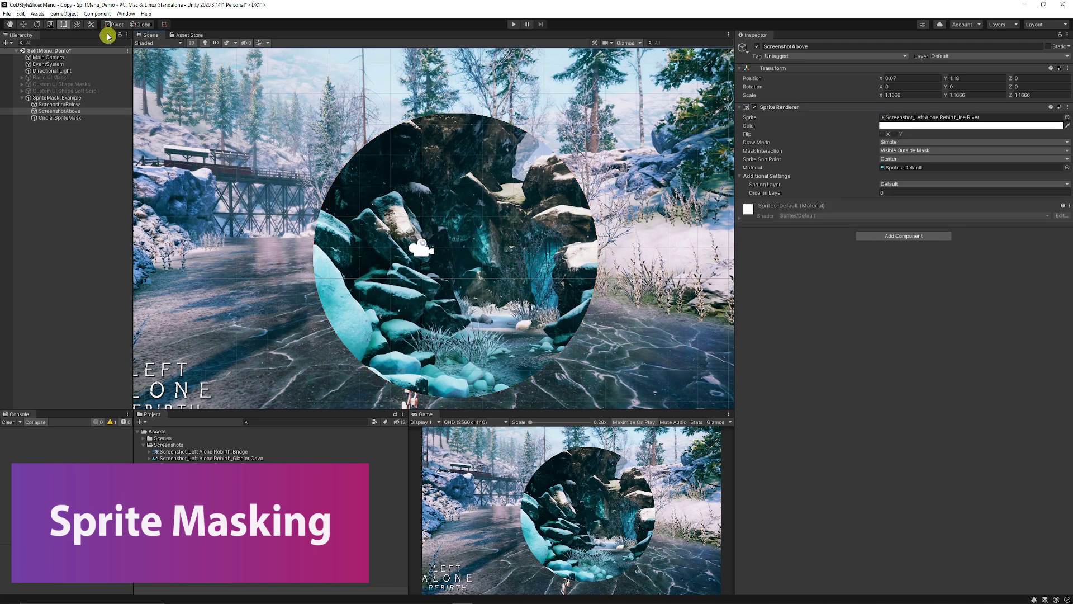
drag(508, 246, 428, 221)
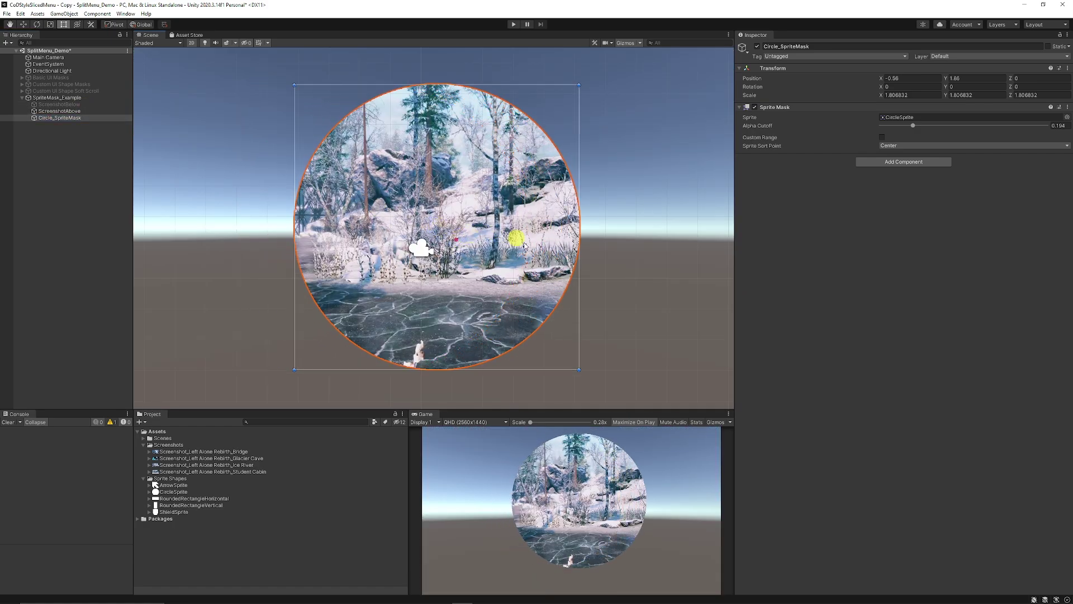
drag(524, 246, 412, 250)
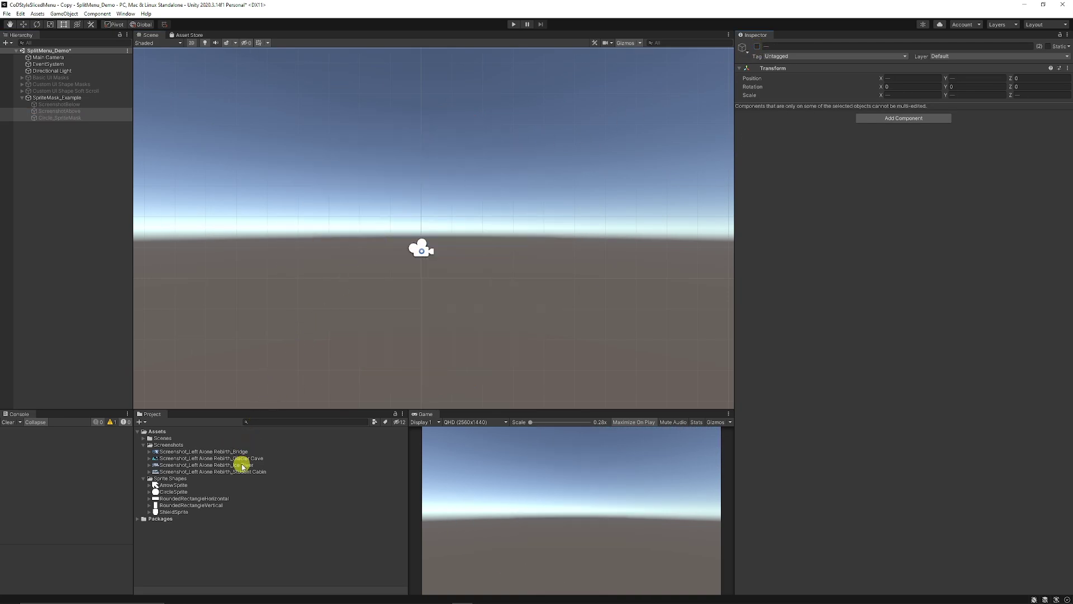
Drag the Ice River screenshot into the scene, enlarge it to fill the view, and add CircleSprite.
click(244, 465)
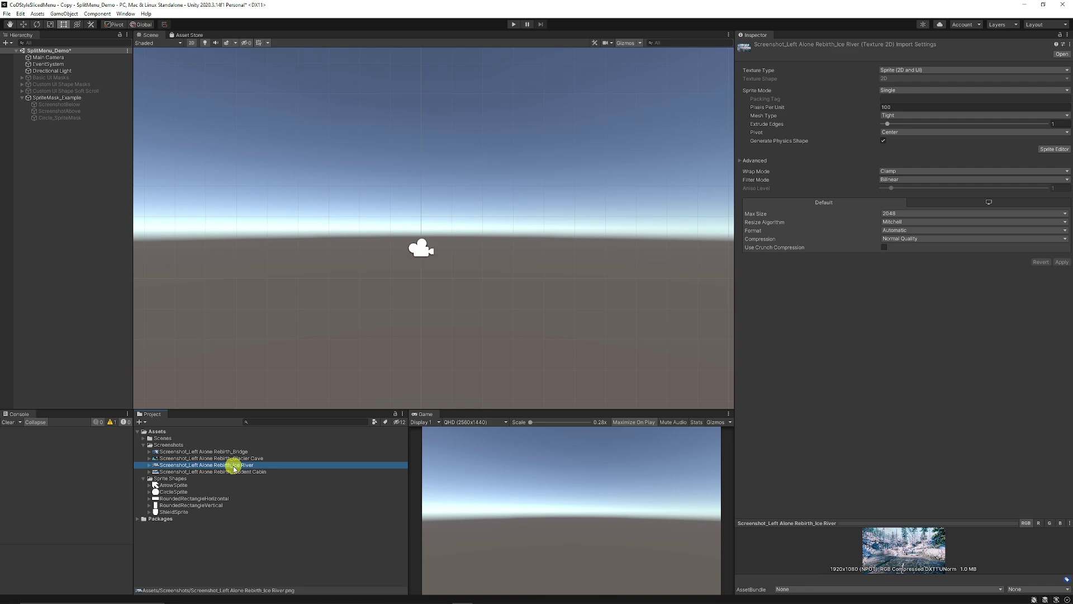
drag(234, 468, 468, 280)
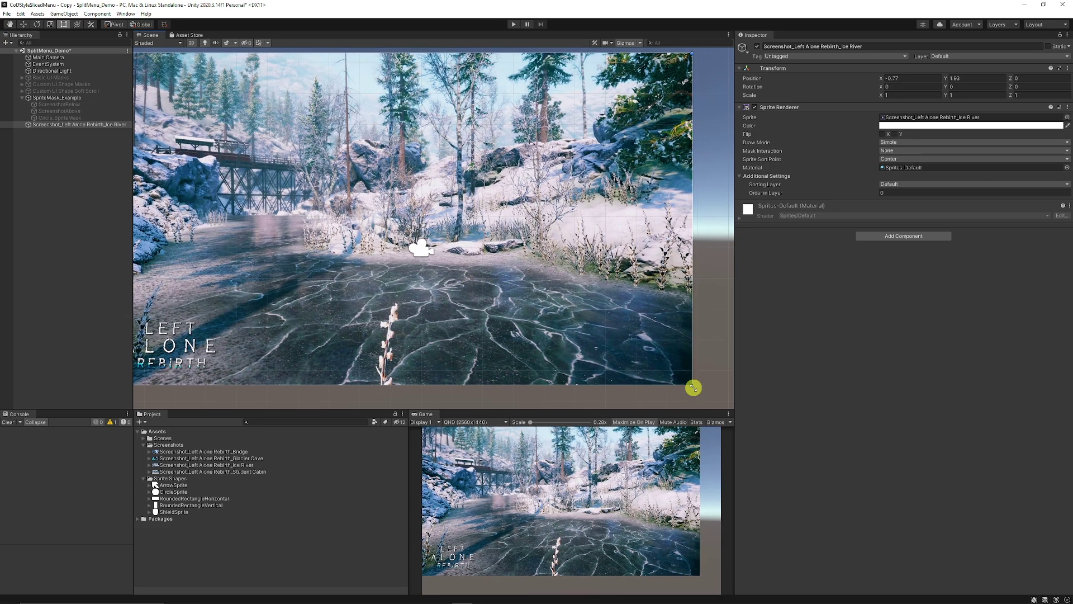
mouse_move(693, 387)
mouse_down()
mouse_move(723, 395)
mouse_move(710, 391)
mouse_up()
click(72, 171)
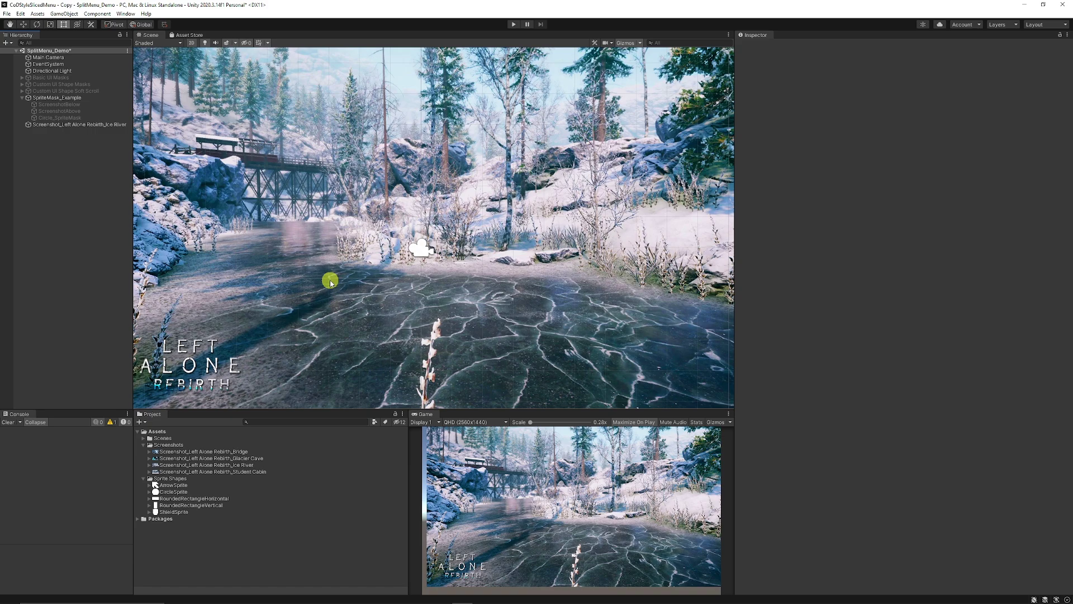
drag(173, 495, 66, 146)
Add a Sprite Mask component to CircleSprite and move it up and right.
click(898, 237)
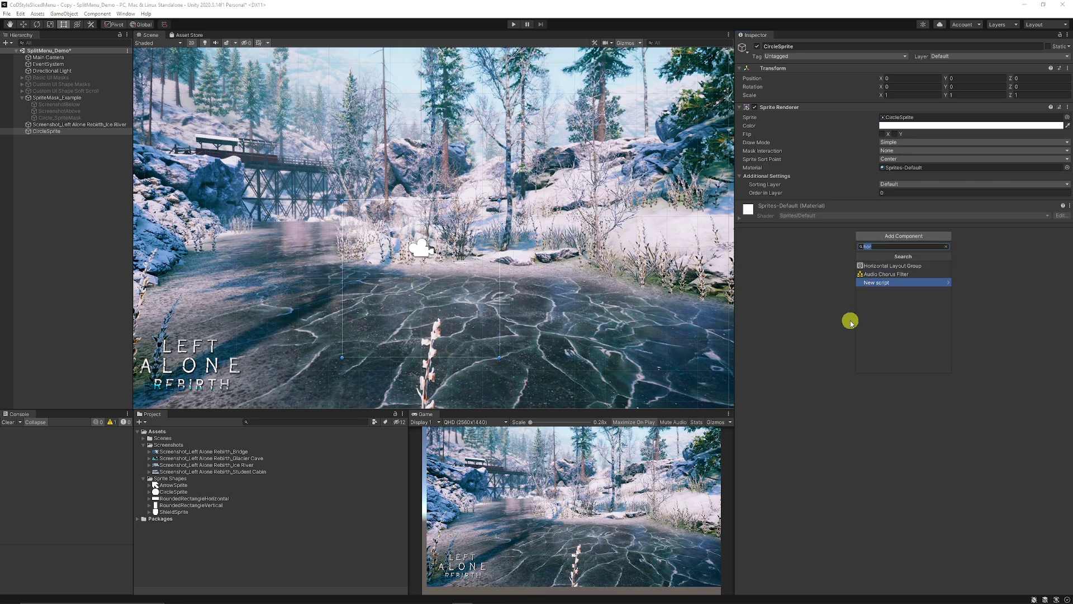
text(spritem)
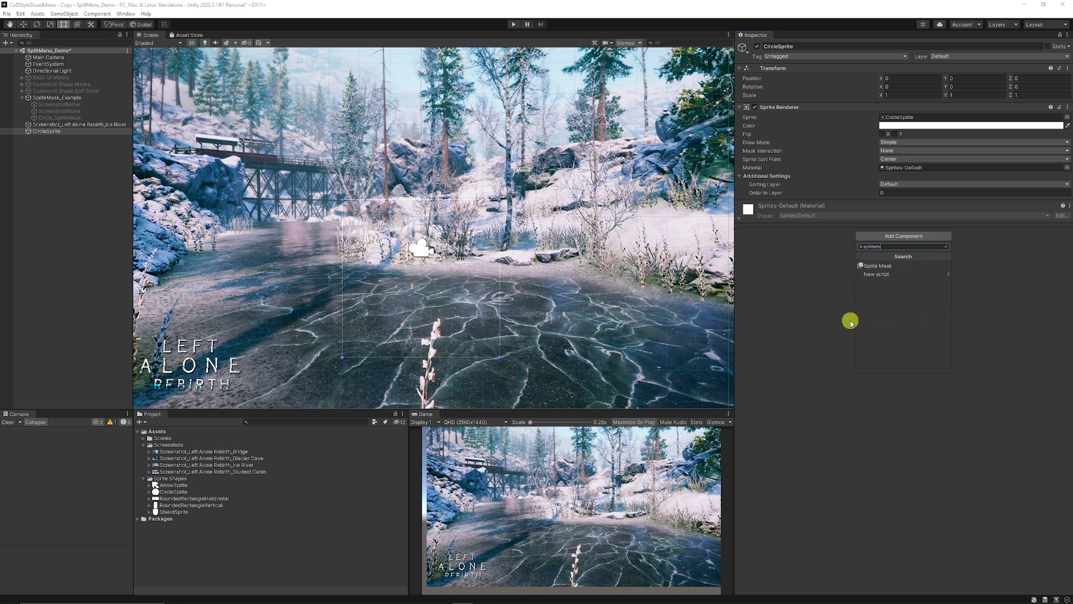
text(ask)
key(Return)
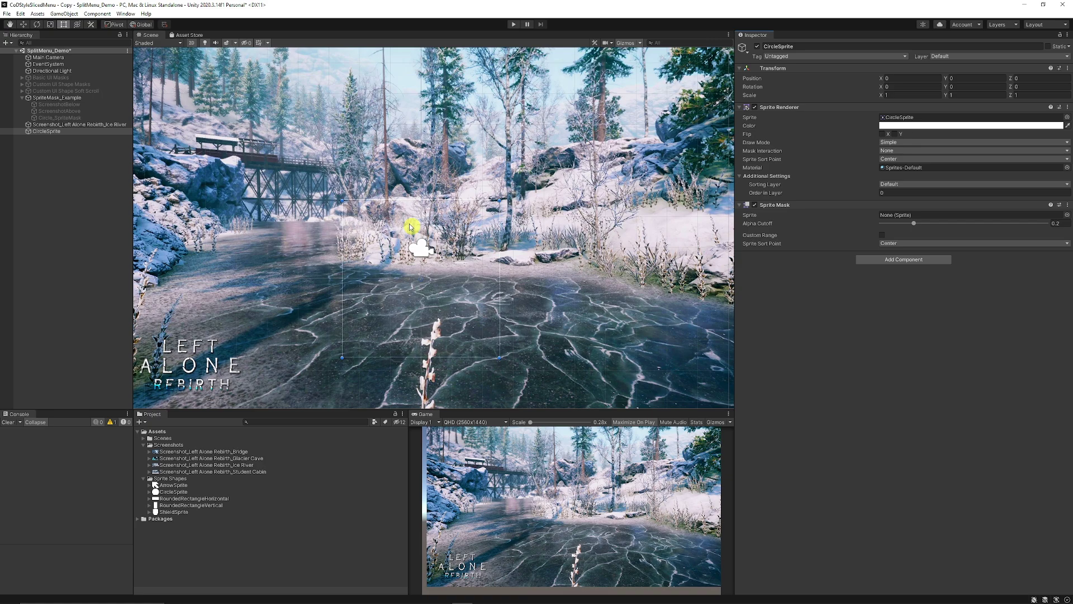
drag(450, 309, 465, 234)
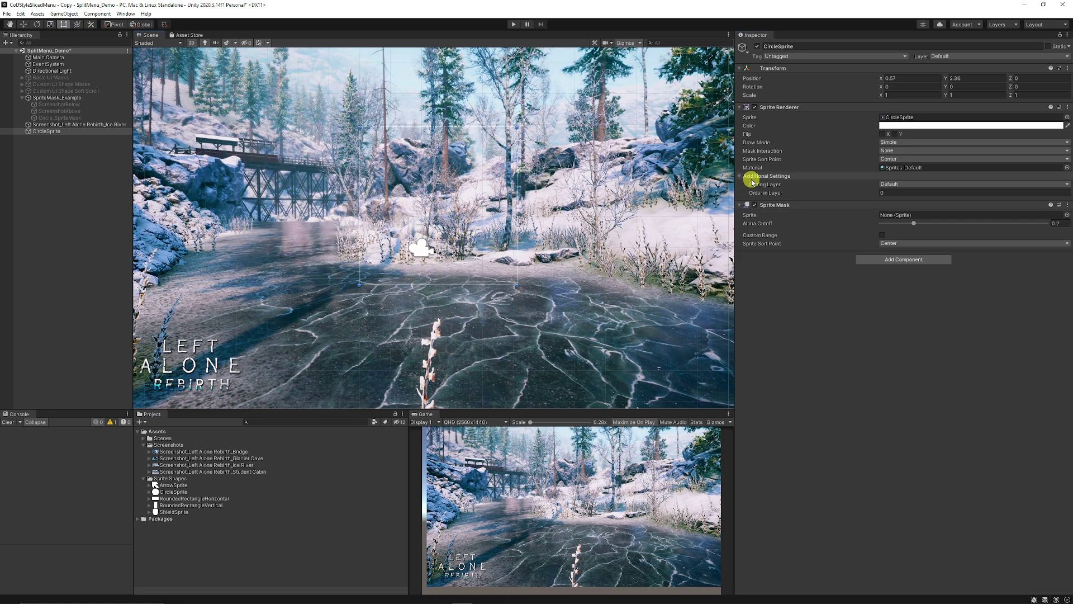
Remove the Sprite Renderer, use CircleSprite as the mask sprite, and position it near 1.54, 1.43.
click(1067, 109)
click(1020, 145)
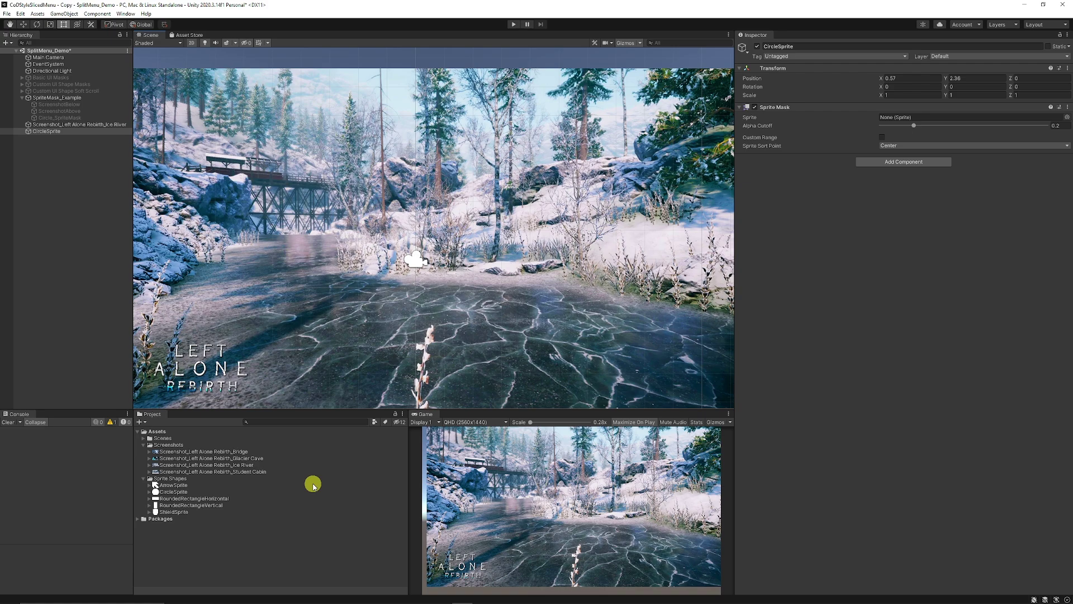
drag(173, 494, 917, 117)
mouse_move(485, 257)
mouse_down()
mouse_move(496, 232)
mouse_move(448, 251)
mouse_move(475, 256)
mouse_up()
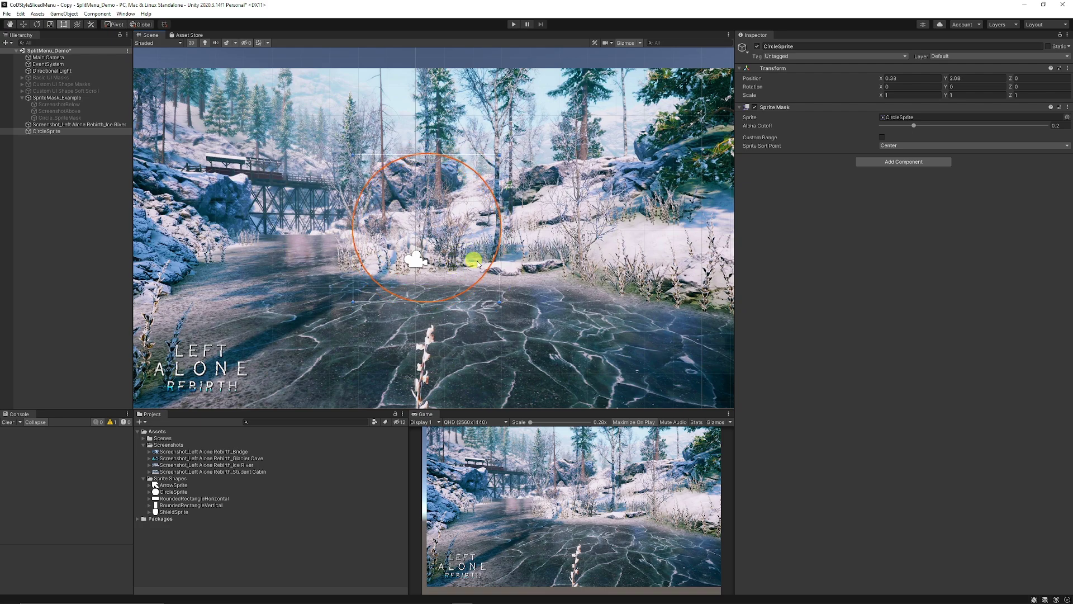
scroll(561, 275, up, 2)
drag(561, 276, 491, 270)
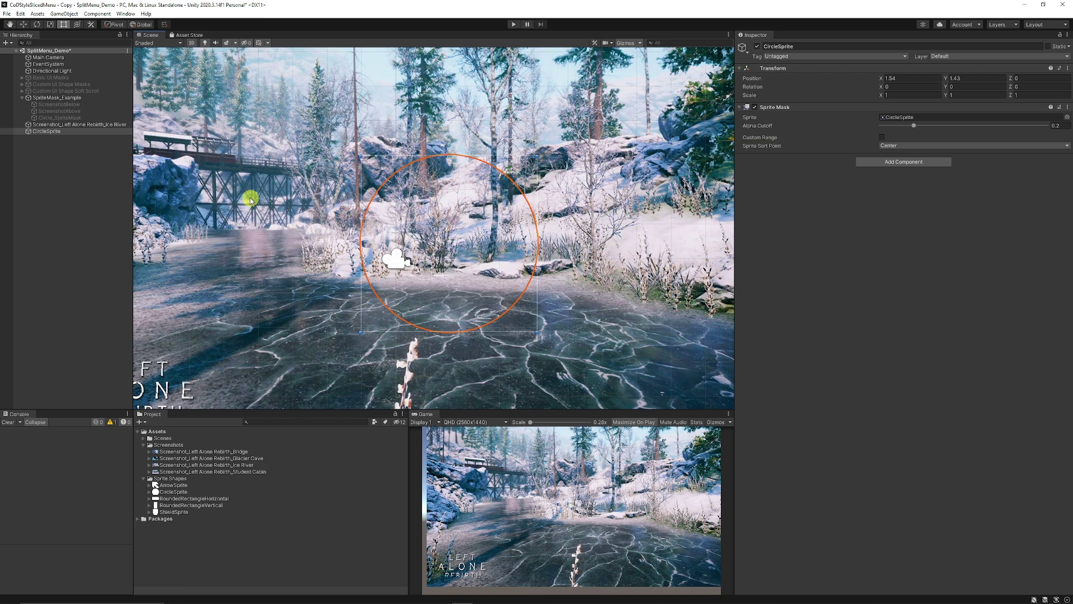
click(109, 124)
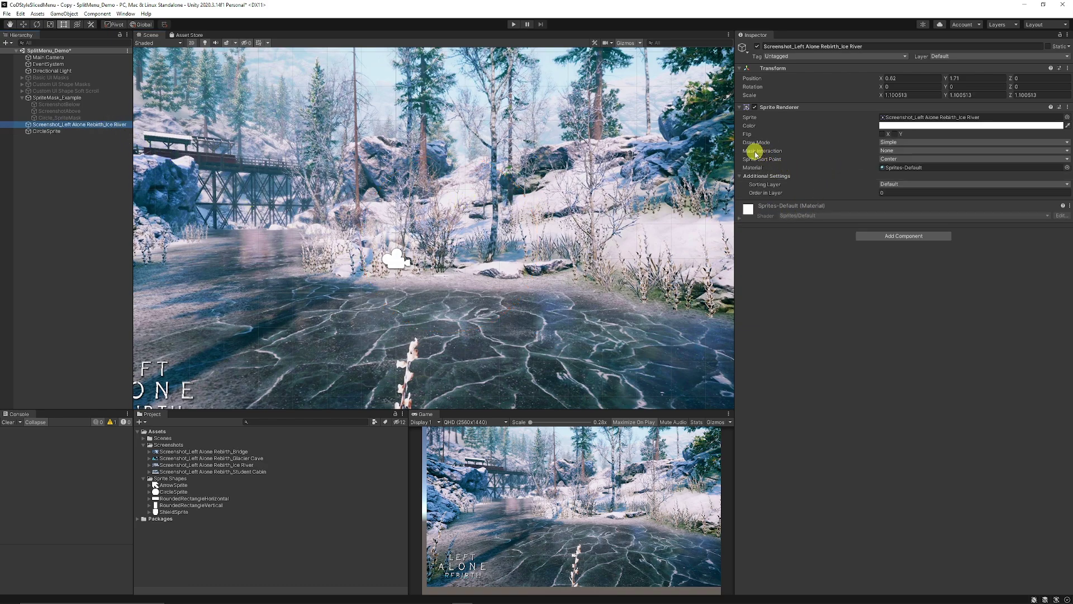
Set Ice River's Mask Interaction to Visible Inside Mask and drag CircleSprite higher.
click(886, 151)
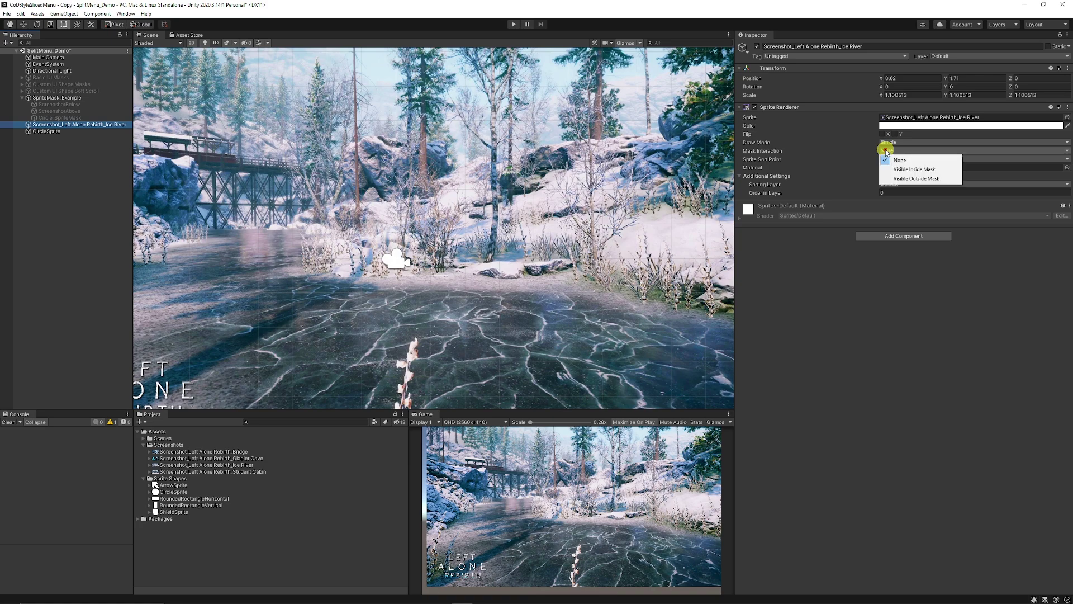
click(915, 170)
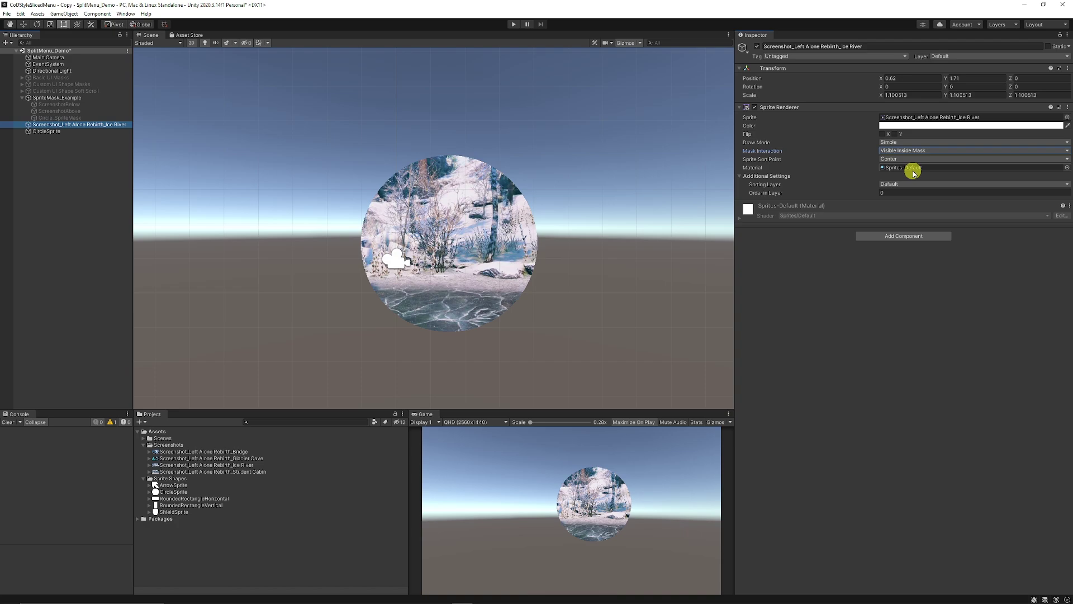
click(49, 131)
drag(501, 278, 433, 277)
Nudge the mask up and set GlacierCave's Mask Interaction to Visible Inside Mask.
mouse_move(391, 229)
mouse_down()
mouse_move(467, 211)
mouse_move(414, 242)
mouse_move(391, 211)
mouse_up()
click(426, 190)
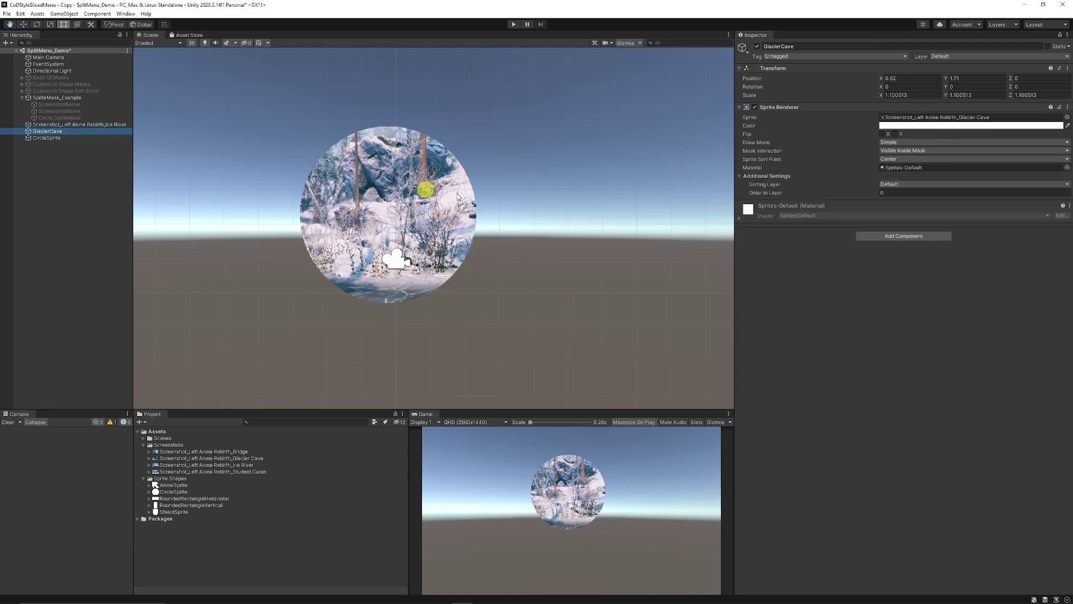
click(926, 150)
click(926, 178)
click(926, 150)
click(926, 170)
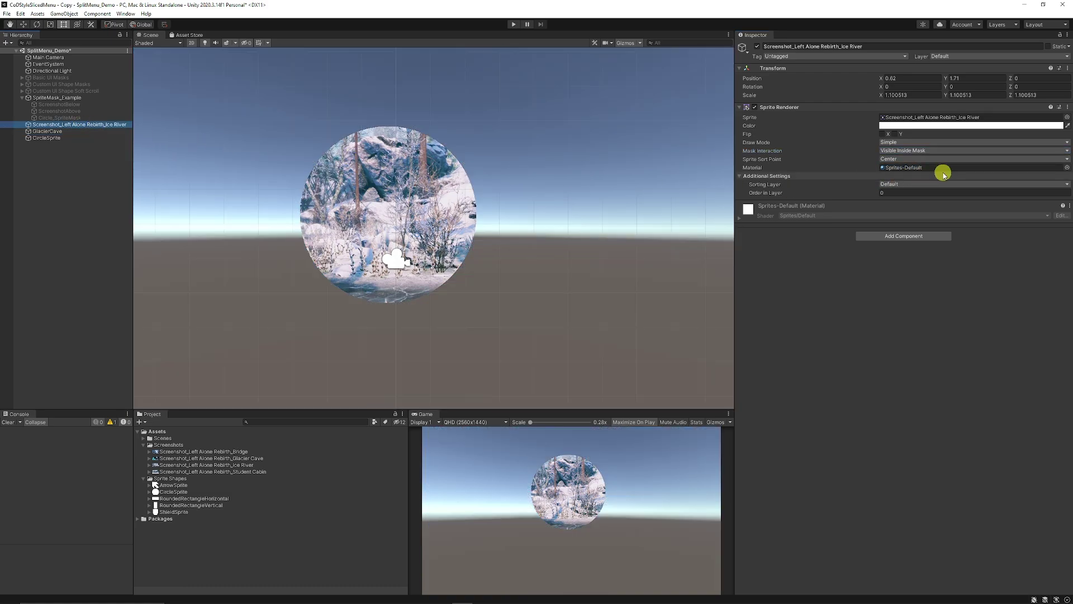
Set Ice River to Visible Outside Mask and move the circle mask to about 0.77, 1.33.
click(923, 179)
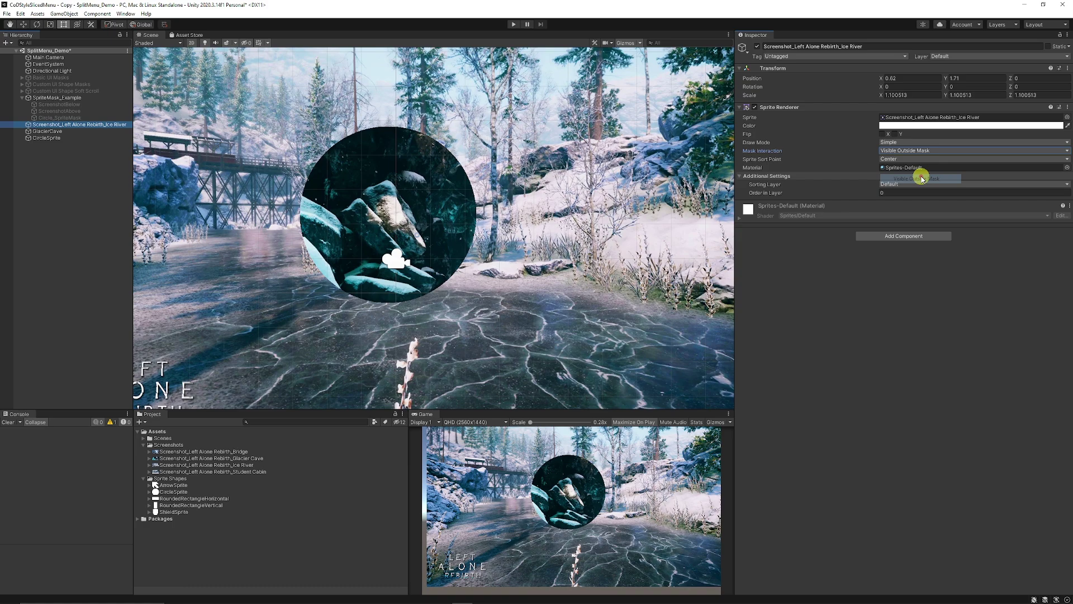
click(51, 138)
drag(437, 227, 472, 256)
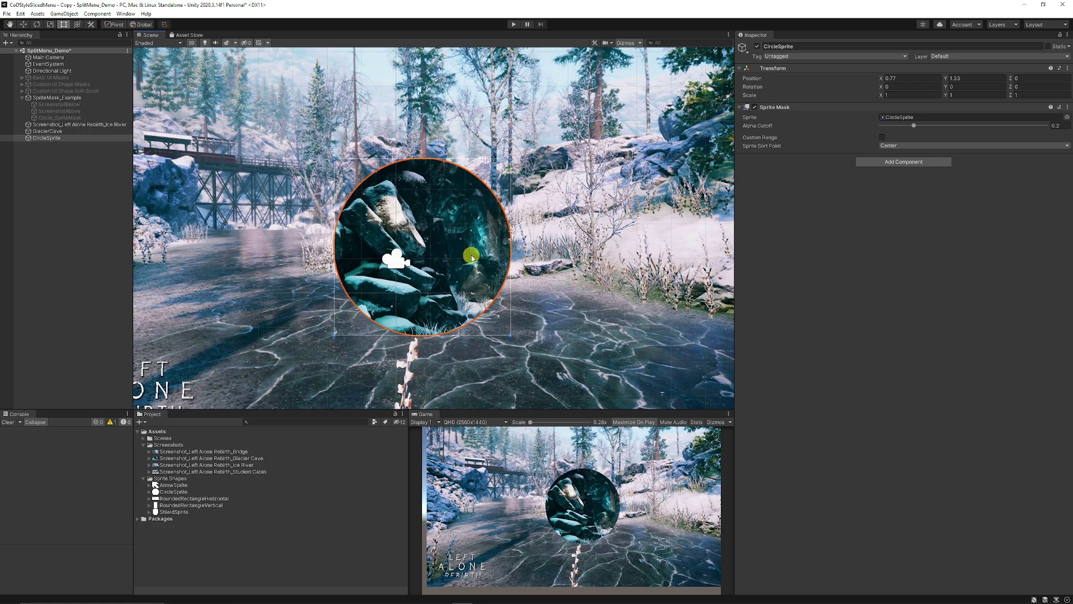
Deselect CircleSprite by clicking empty Hierarchy space to view the finished glacier-cave reveal.
click(82, 221)
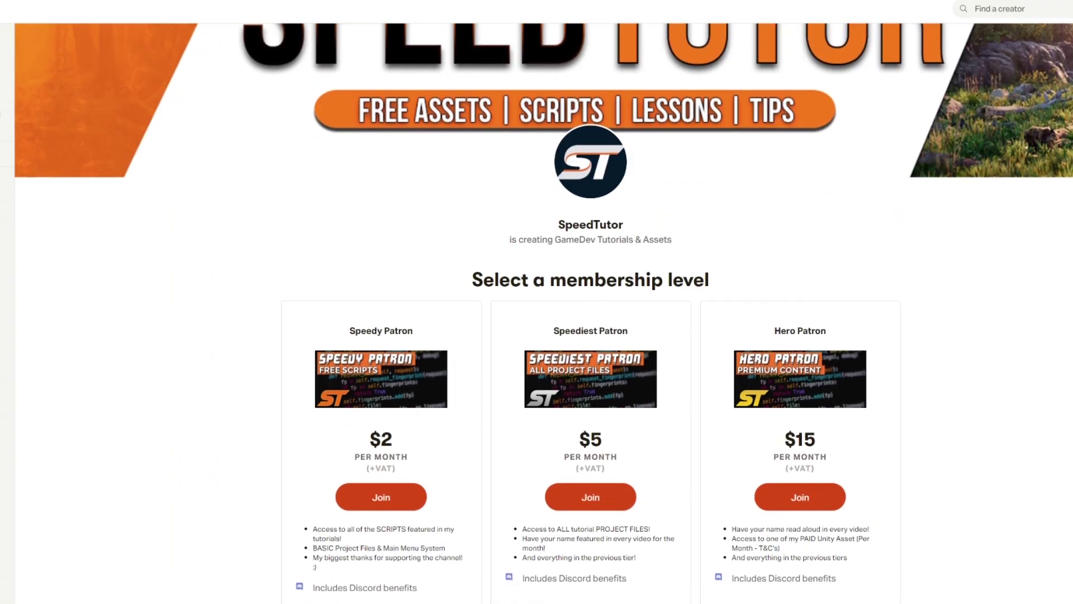
Scroll the SpeedTutor Patreon page down to the PlayerPrefs Starter Kit in Recent posts.
scroll(537, 313, down, 6)
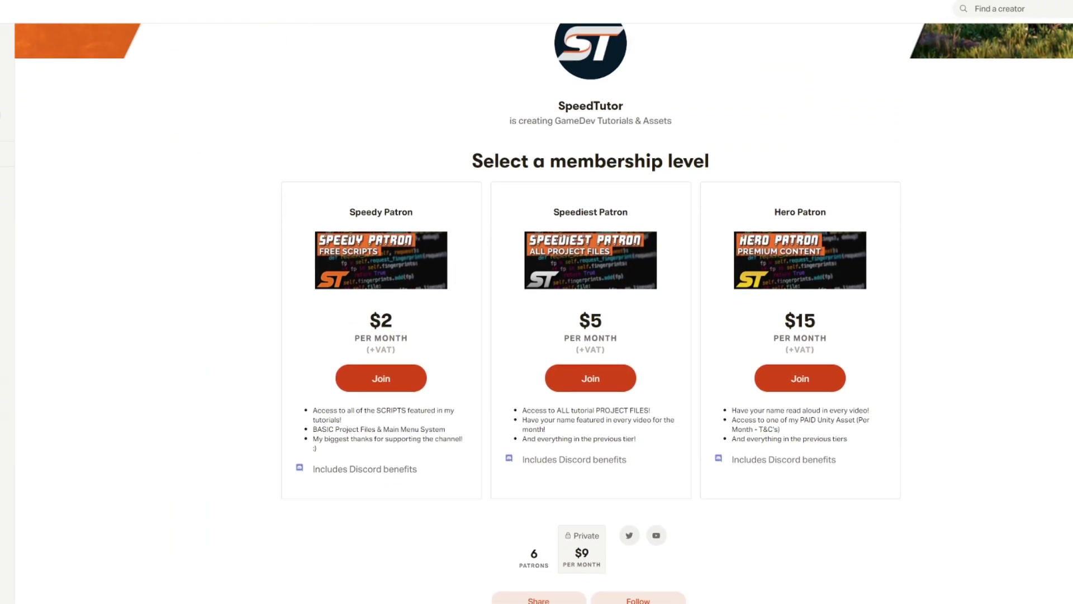
scroll(591, 313, down, 8)
scroll(590, 330, down, 8)
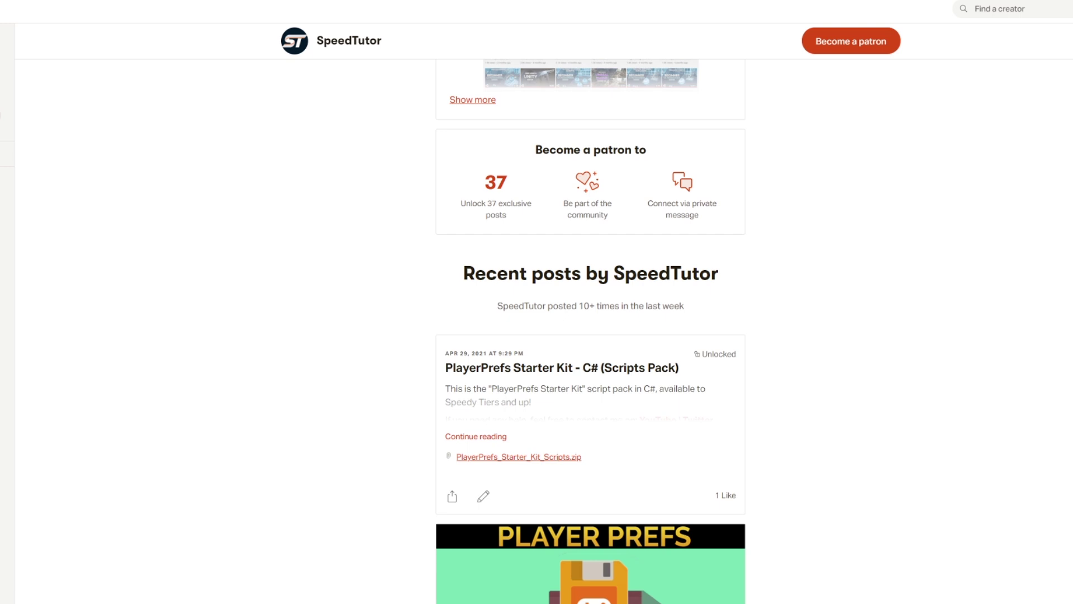
scroll(590, 329, down, 8)
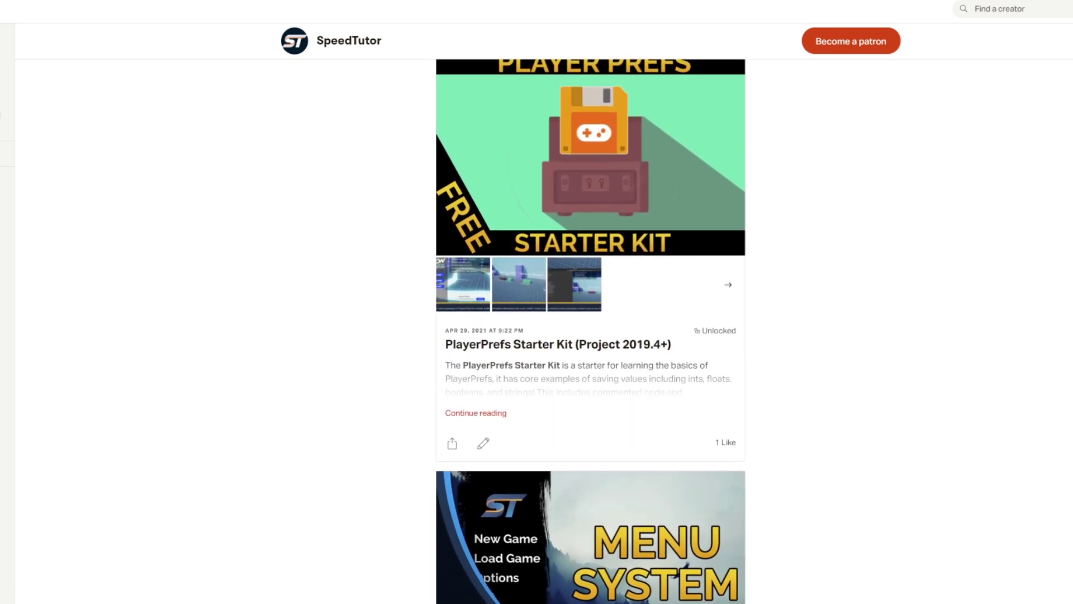